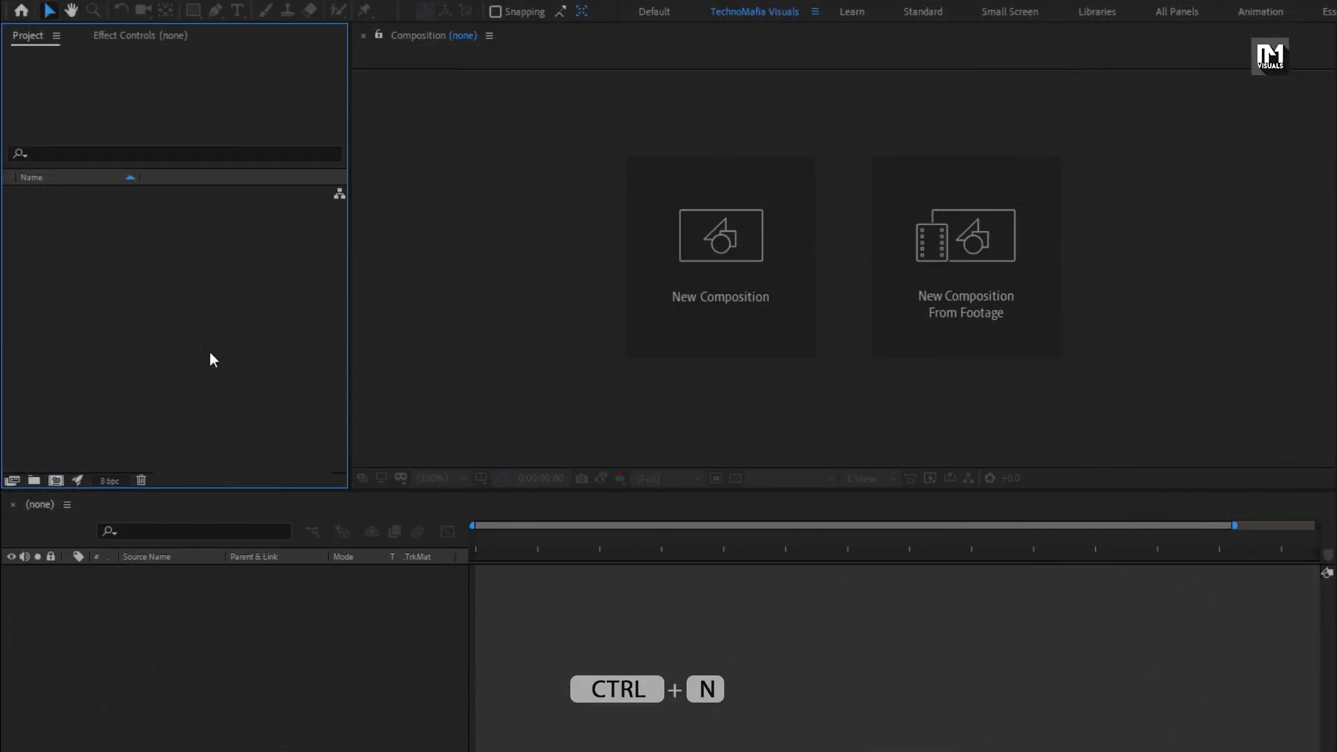
# Create a new composition named Lower_third with a duration of 0:00:05:00
pyautogui.click(692, 276)
pyautogui.write('Lower_third')
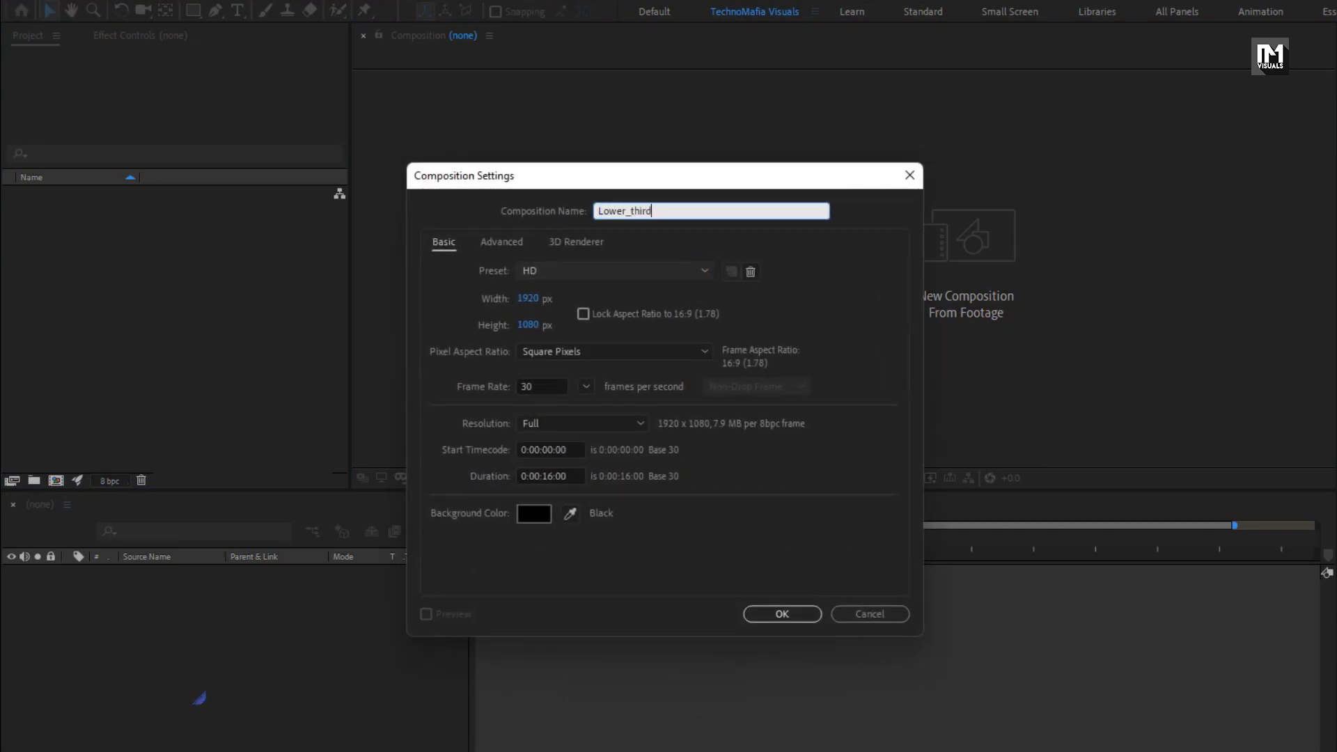
pyautogui.click(555, 476)
pyautogui.write('1')
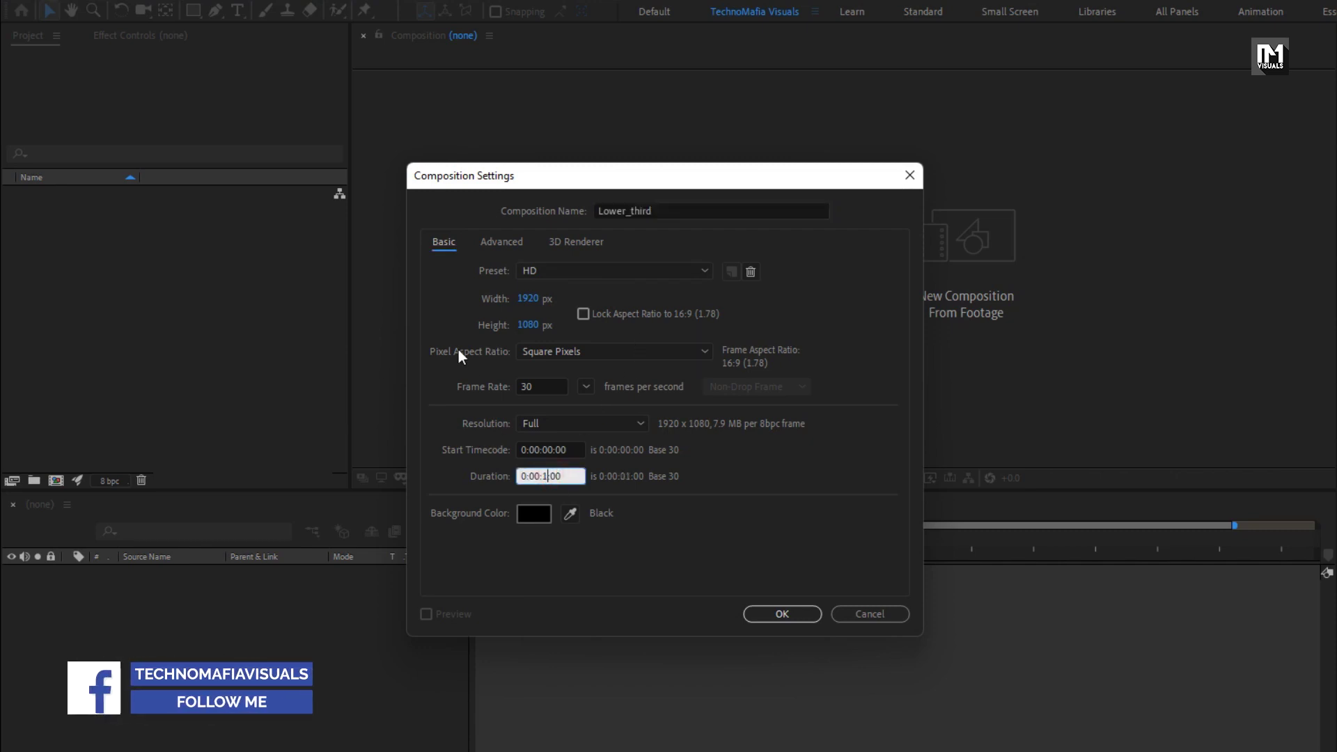
pyautogui.write('5')
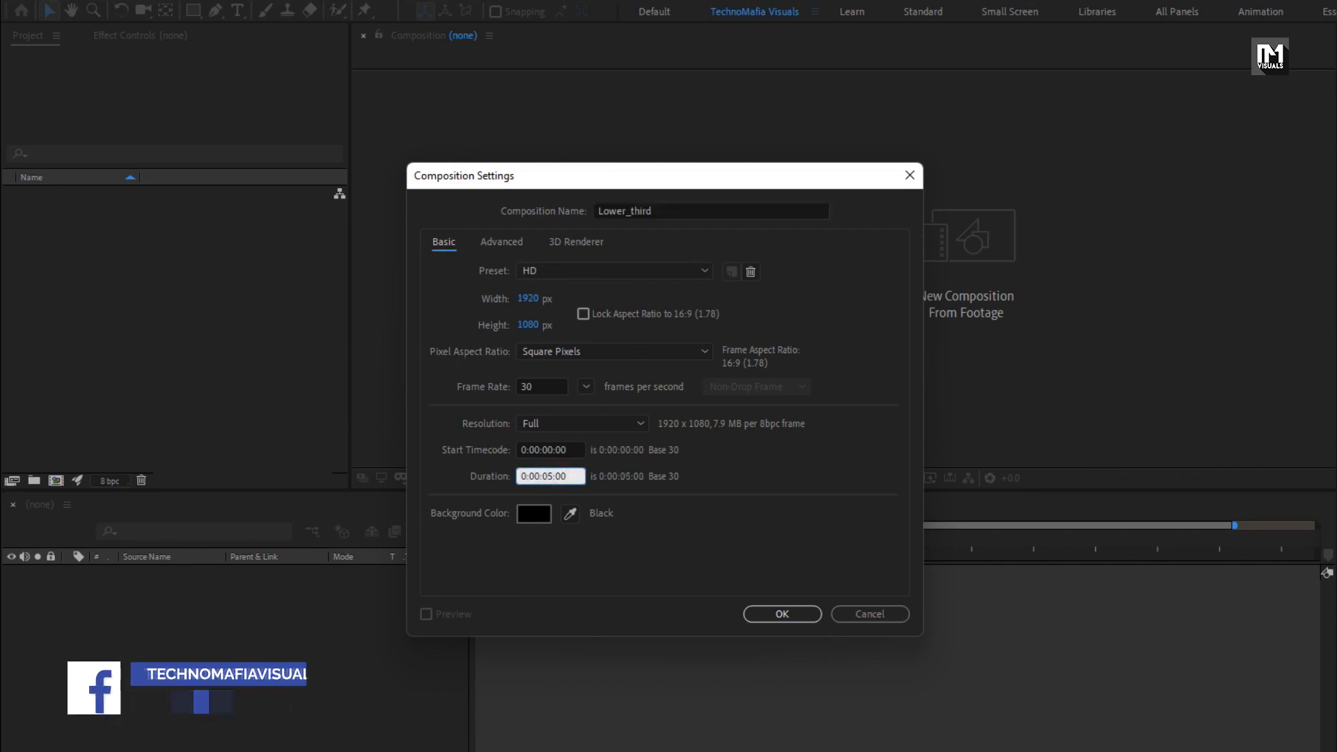
pyautogui.click(782, 613)
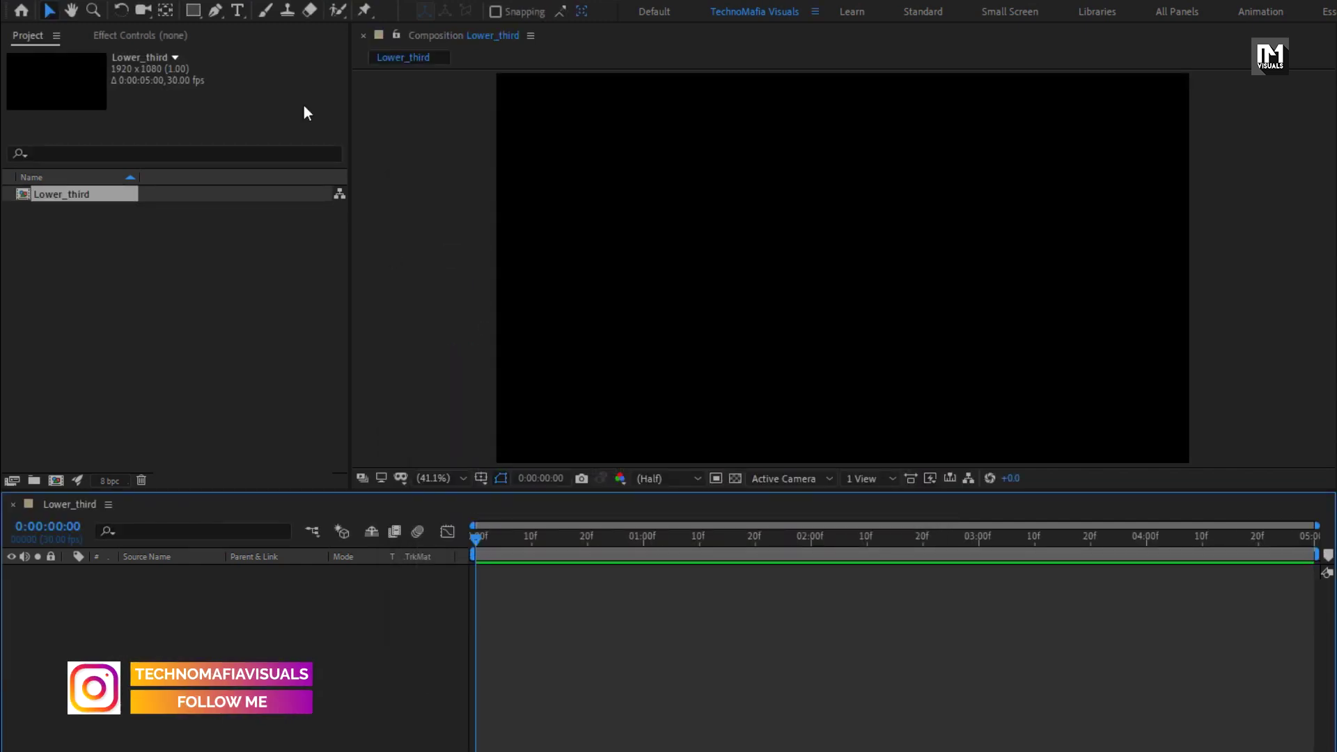
# Add a text layer reading TONY in the upper middle of the composition and nudge it slightly down and right
pyautogui.click(237, 11)
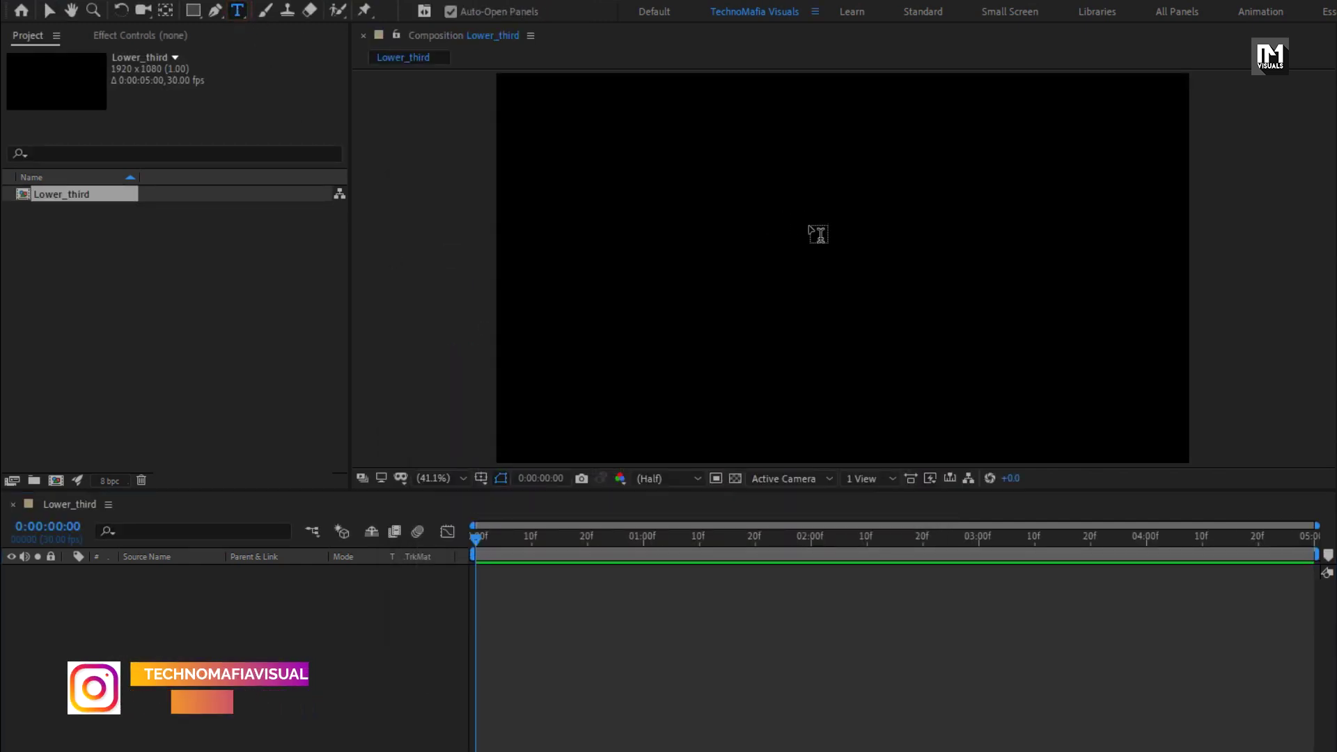
pyautogui.click(810, 221)
pyautogui.write('TONY')
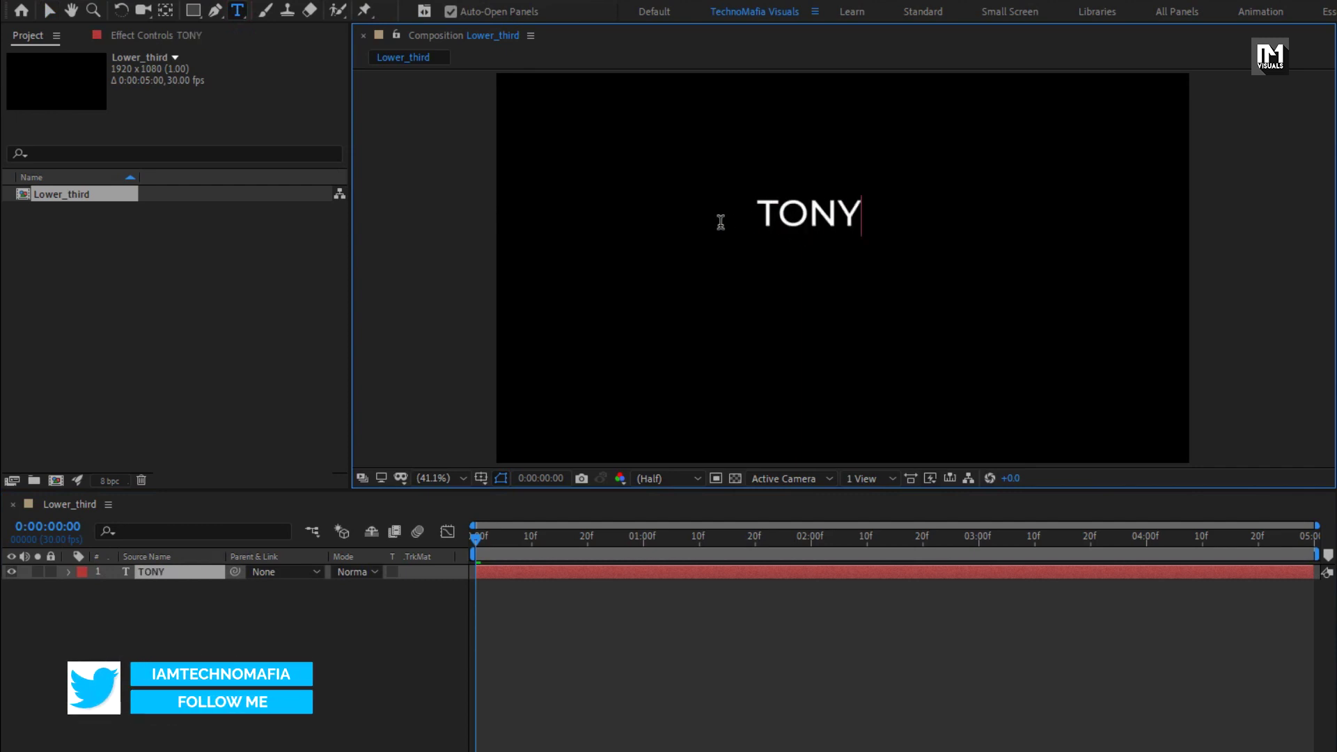
pyautogui.hotkey('ctrl', 'Return')
pyautogui.press('v')
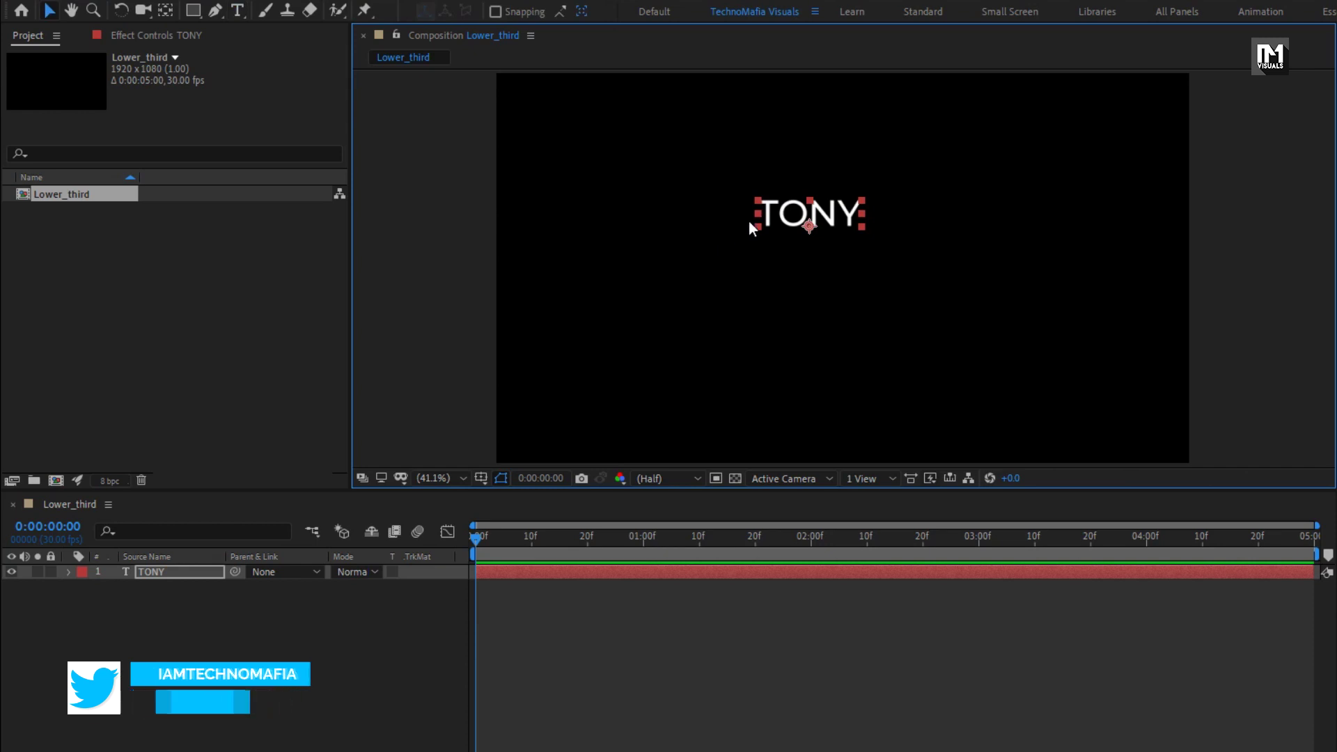
pyautogui.moveTo(791, 221); pyautogui.dragTo(799, 231)
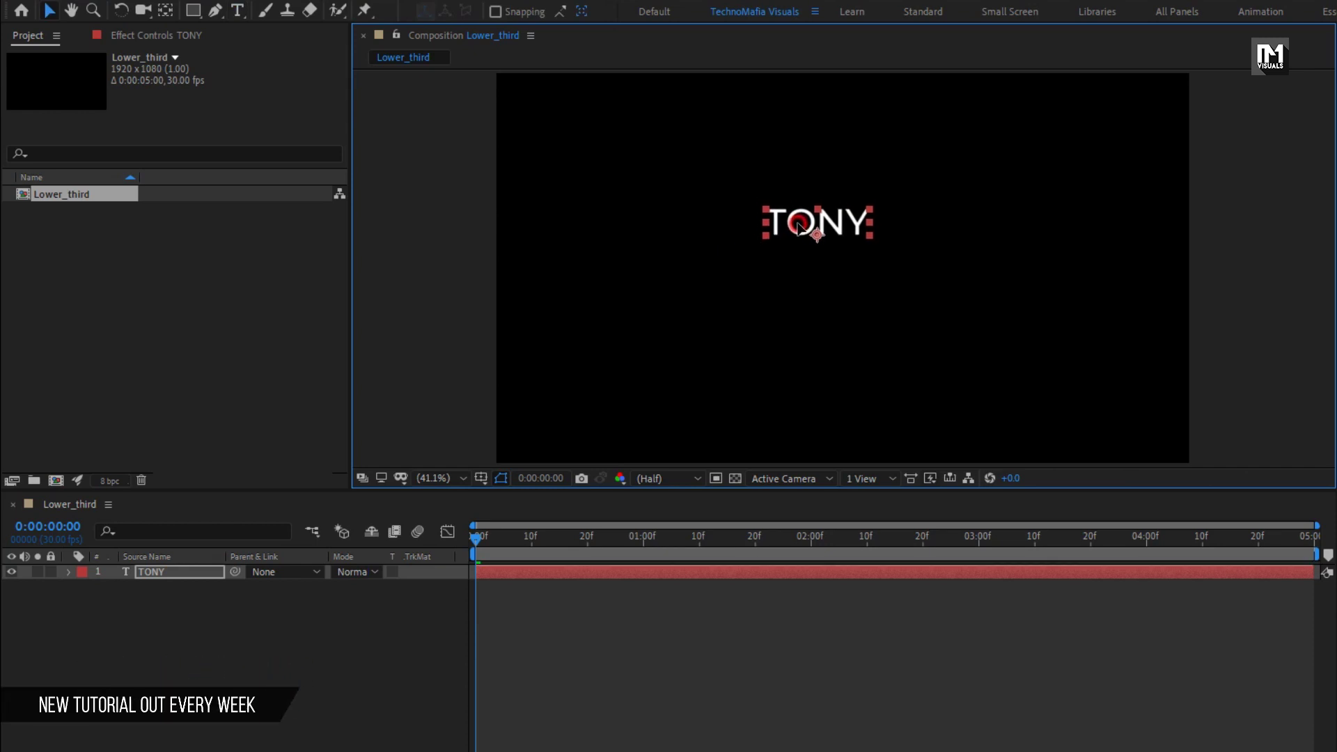
# Style the TONY text in the Black weight at 123 px with tracking 80, and shift it slightly toward the centre
pyautogui.click(1209, 553)
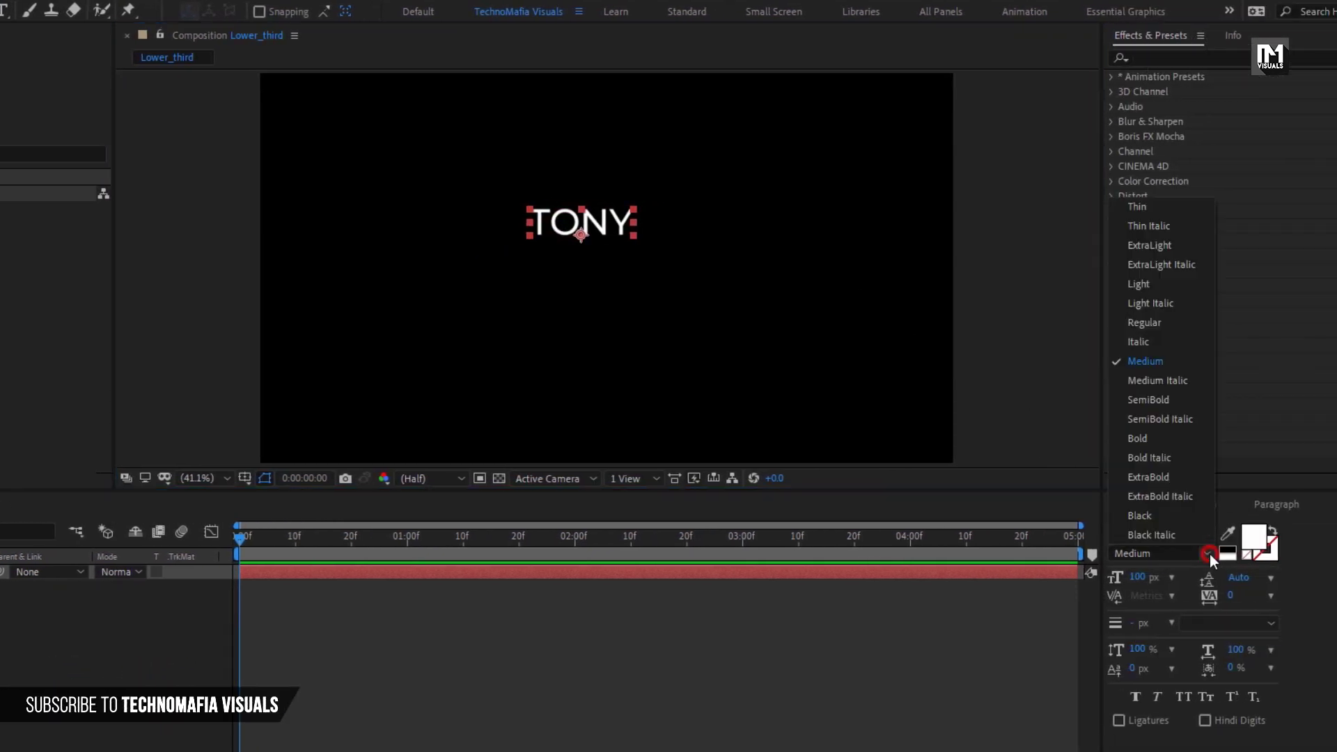
pyautogui.click(1131, 516)
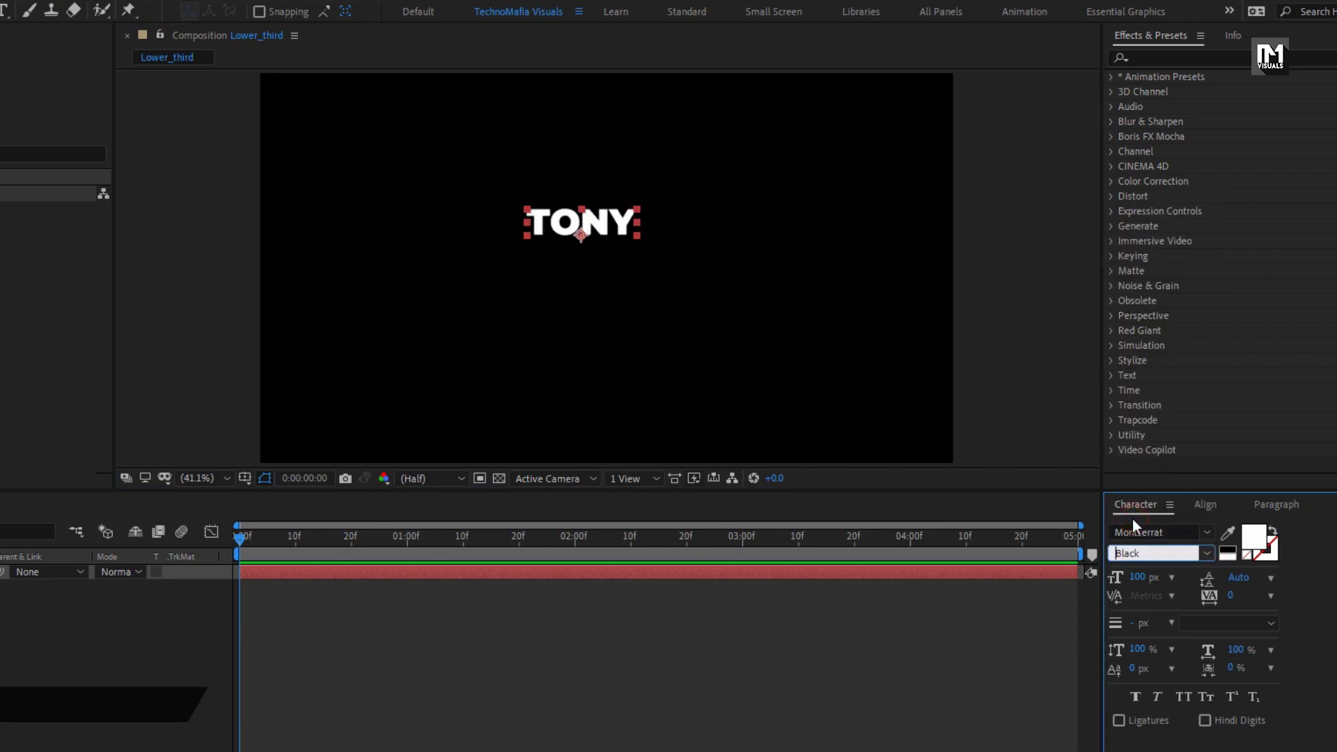
pyautogui.moveTo(1133, 577)
pyautogui.mouseDown()
pyautogui.moveTo(1187, 576)
pyautogui.moveTo(1154, 578)
pyautogui.mouseUp()
pyautogui.moveTo(609, 267); pyautogui.dragTo(632, 274)
pyautogui.moveTo(1231, 602); pyautogui.dragTo(1304, 599)
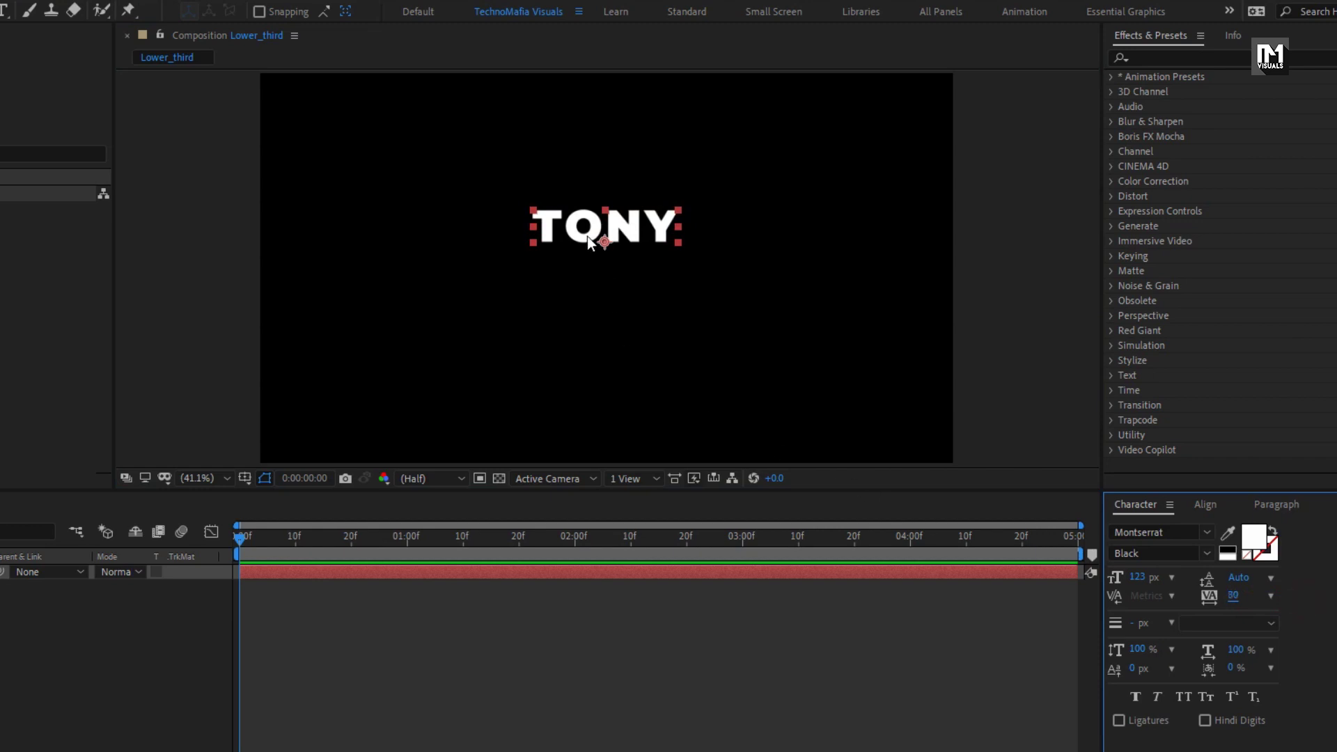
# Add a second text layer reading STARK and place it just below TONY, offset to the right
pyautogui.click(3, 11)
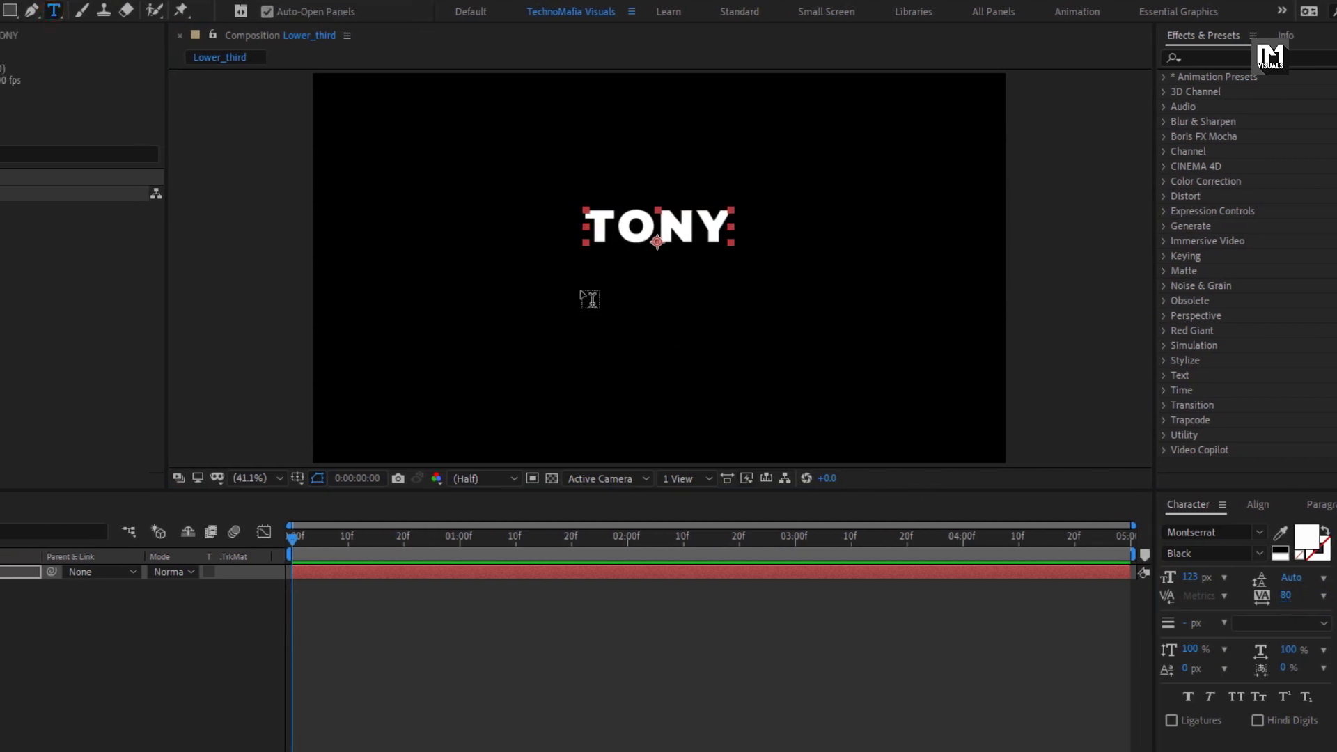
pyautogui.click(637, 283)
pyautogui.write('STARK')
pyautogui.press('Escape')
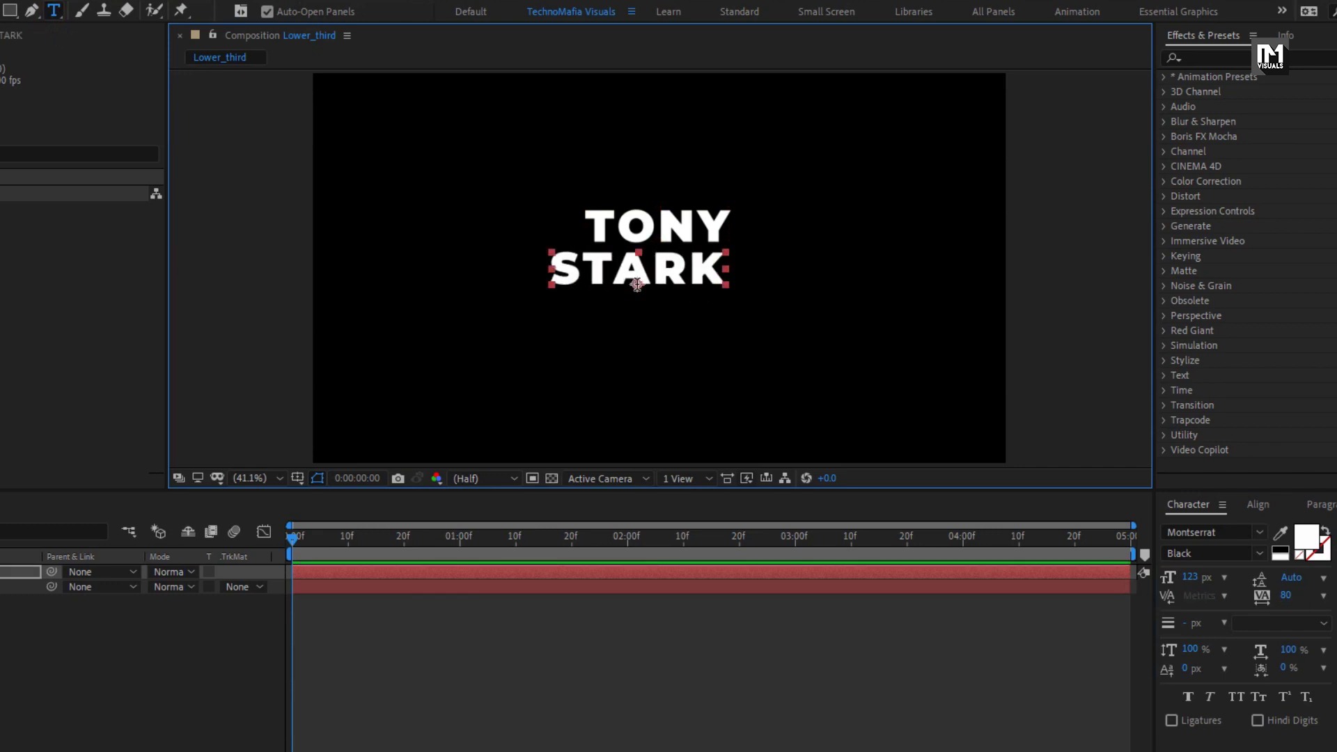
pyautogui.press('v')
pyautogui.moveTo(634, 282); pyautogui.dragTo(689, 277)
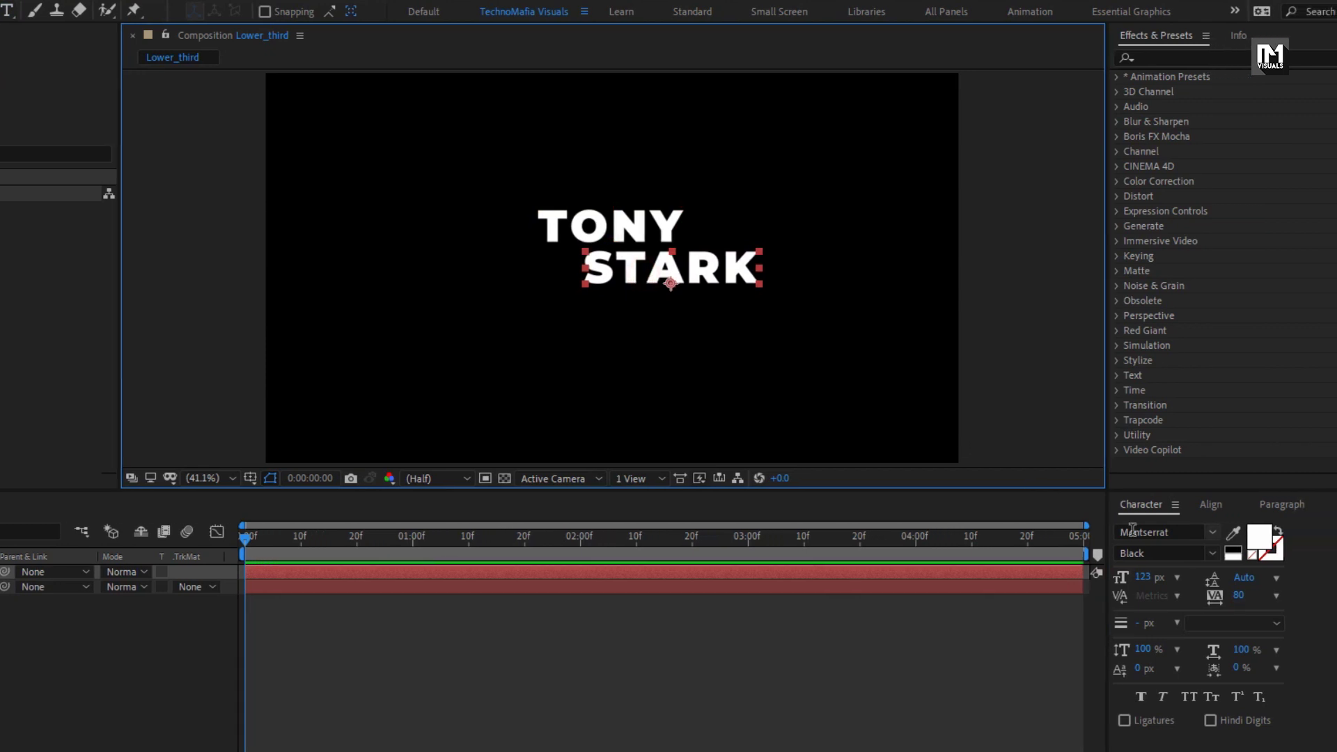
# Try the SemiBold weight on the STARK text and settle on Medium
pyautogui.click(1262, 555)
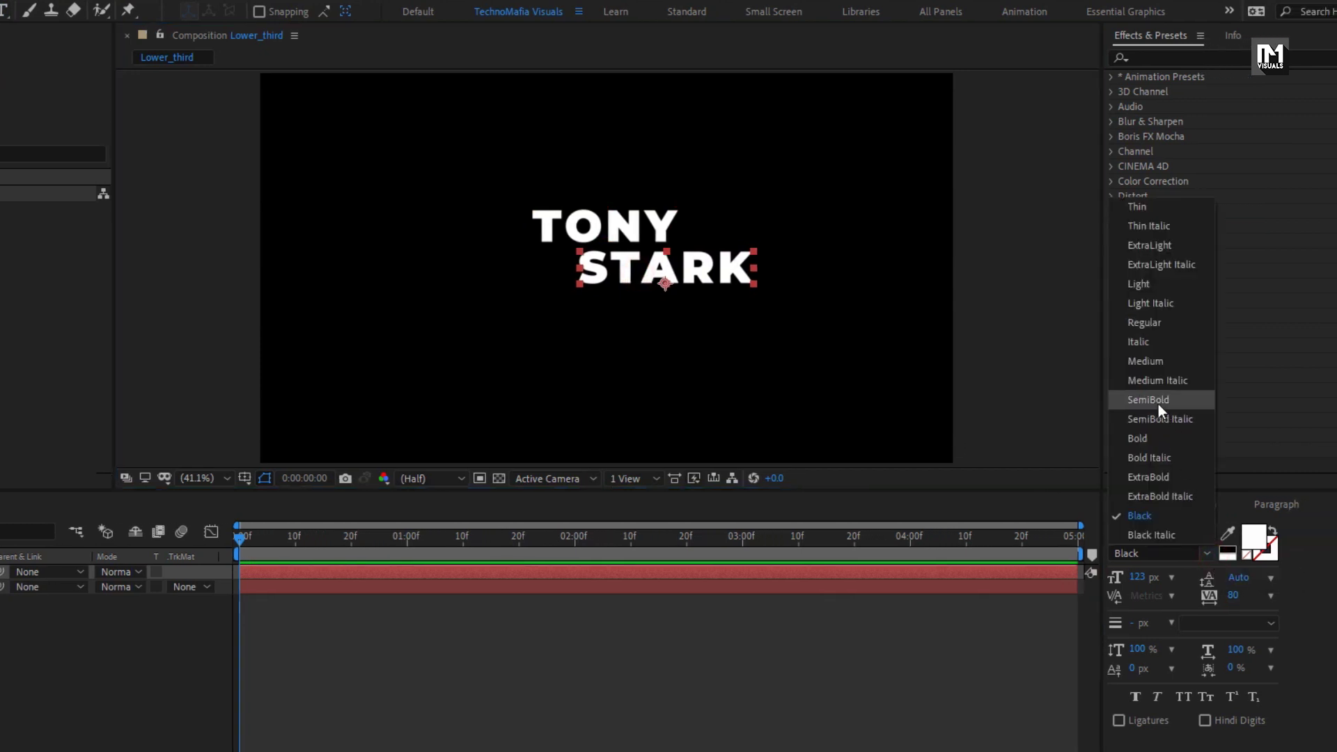
pyautogui.click(1158, 401)
pyautogui.click(1203, 554)
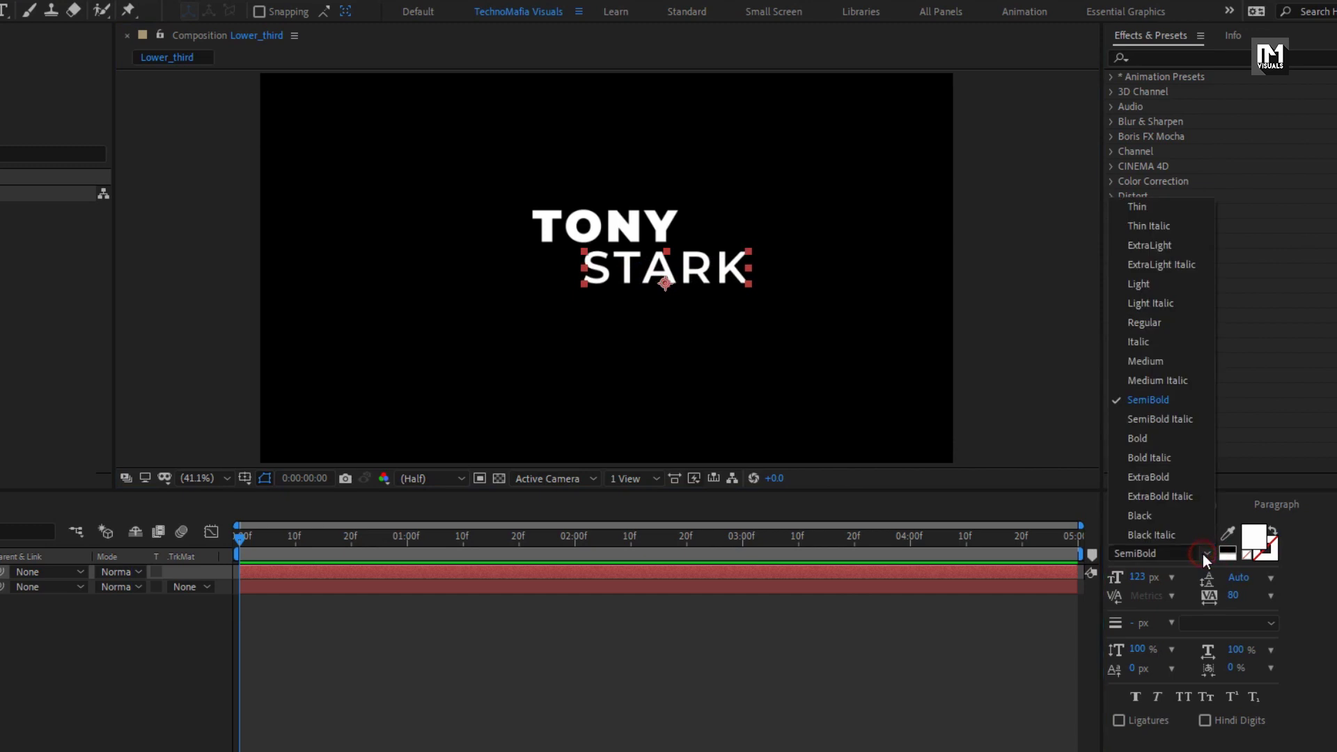
pyautogui.click(1144, 361)
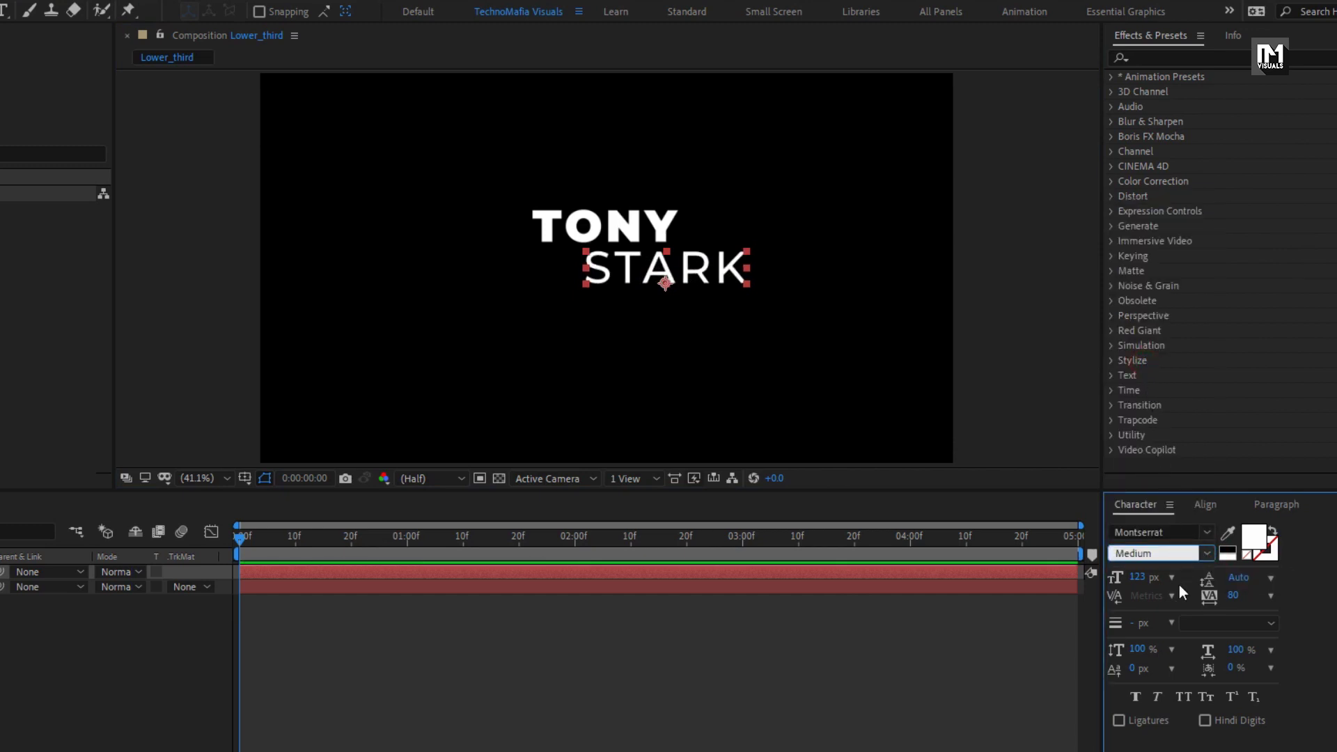
# Add a third text layer reading "genius billionaire playboy philanthropist" below STARK and shift it to the right
pyautogui.click(2, 11)
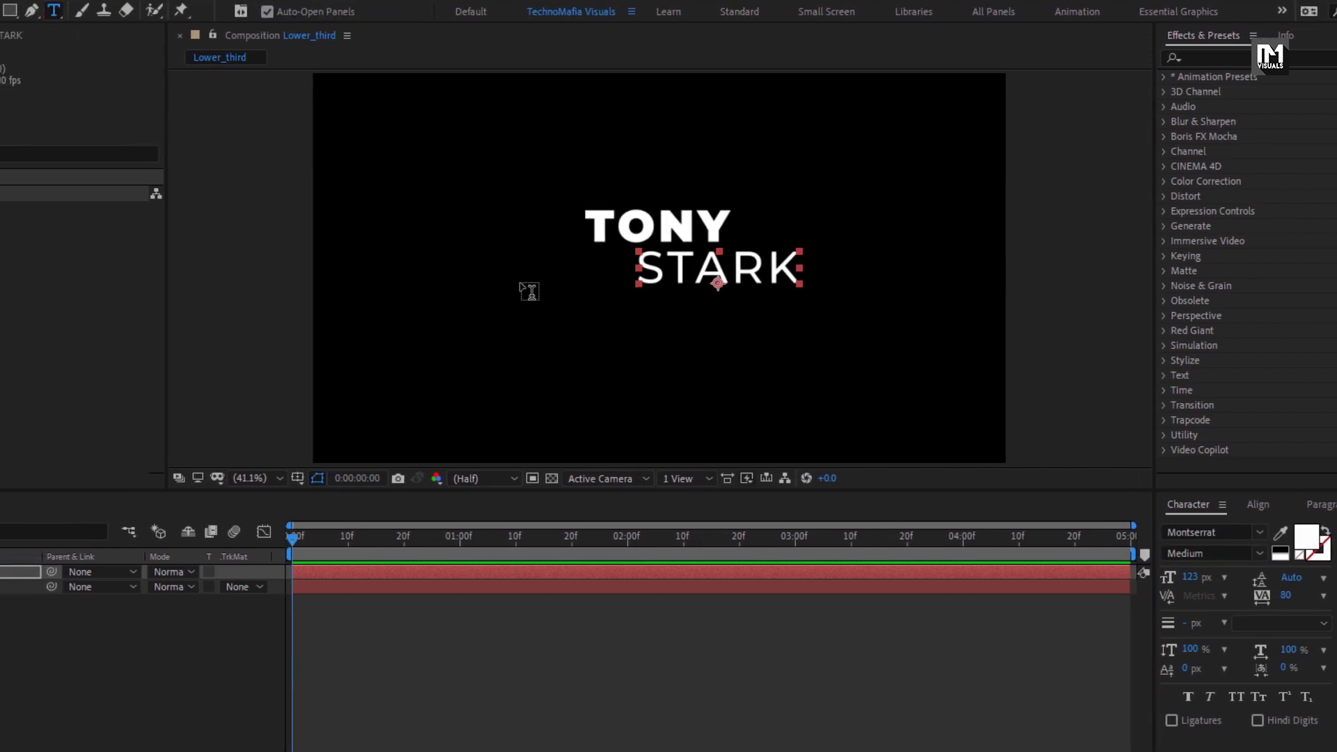
pyautogui.click(580, 320)
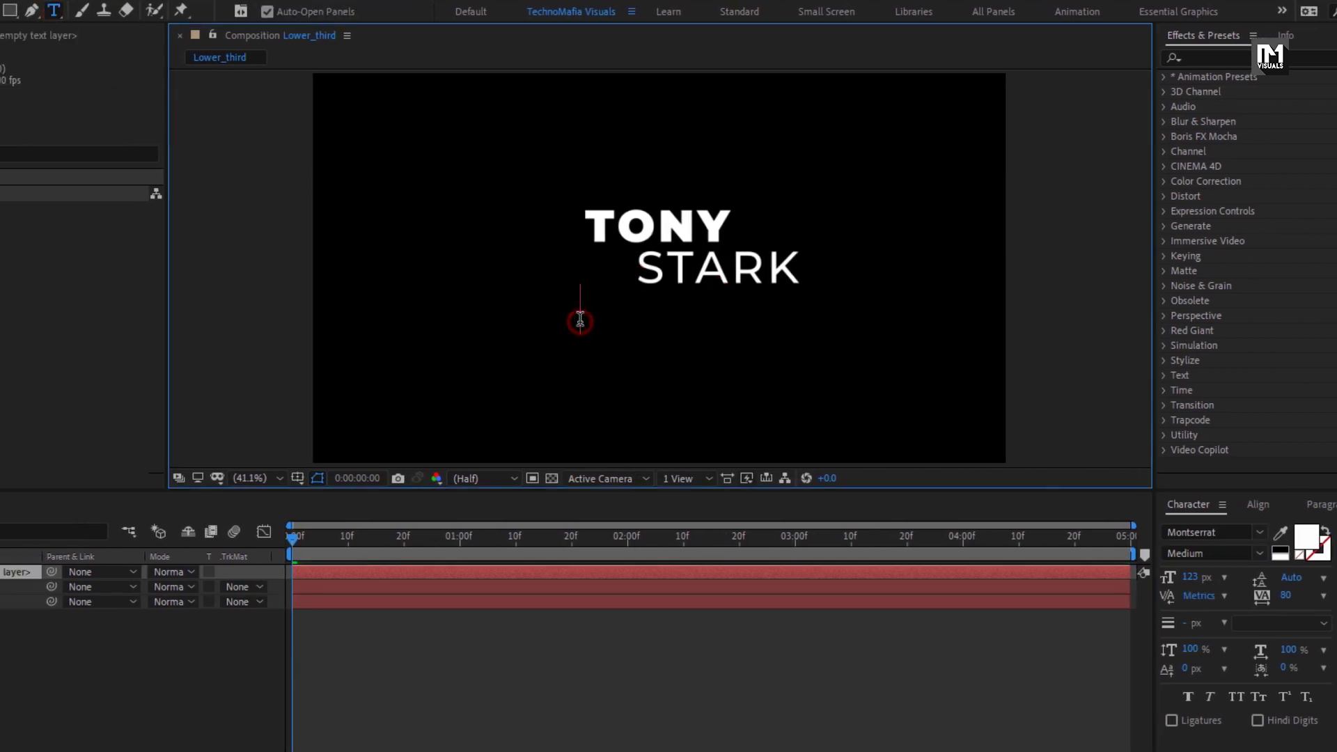
pyautogui.write('Genius billionaire playboy philanthropist')
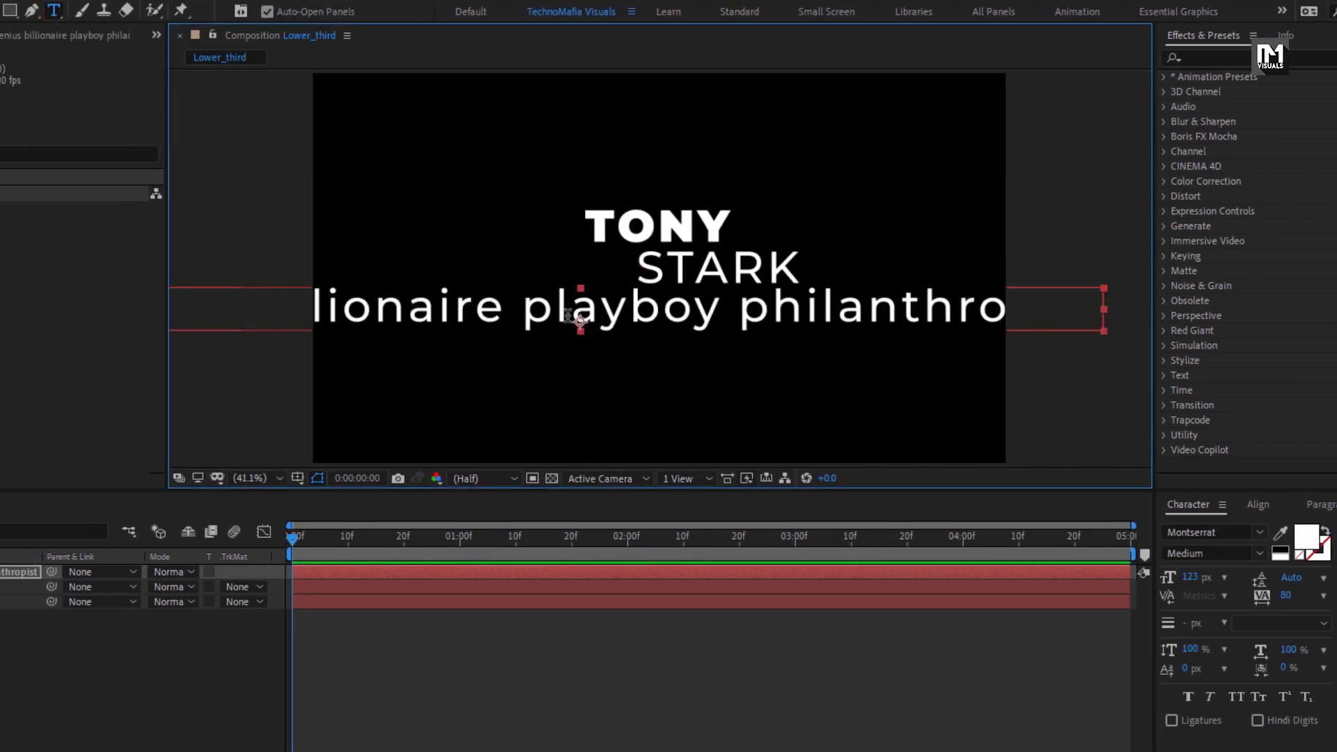
pyautogui.moveTo(571, 321); pyautogui.dragTo(686, 322)
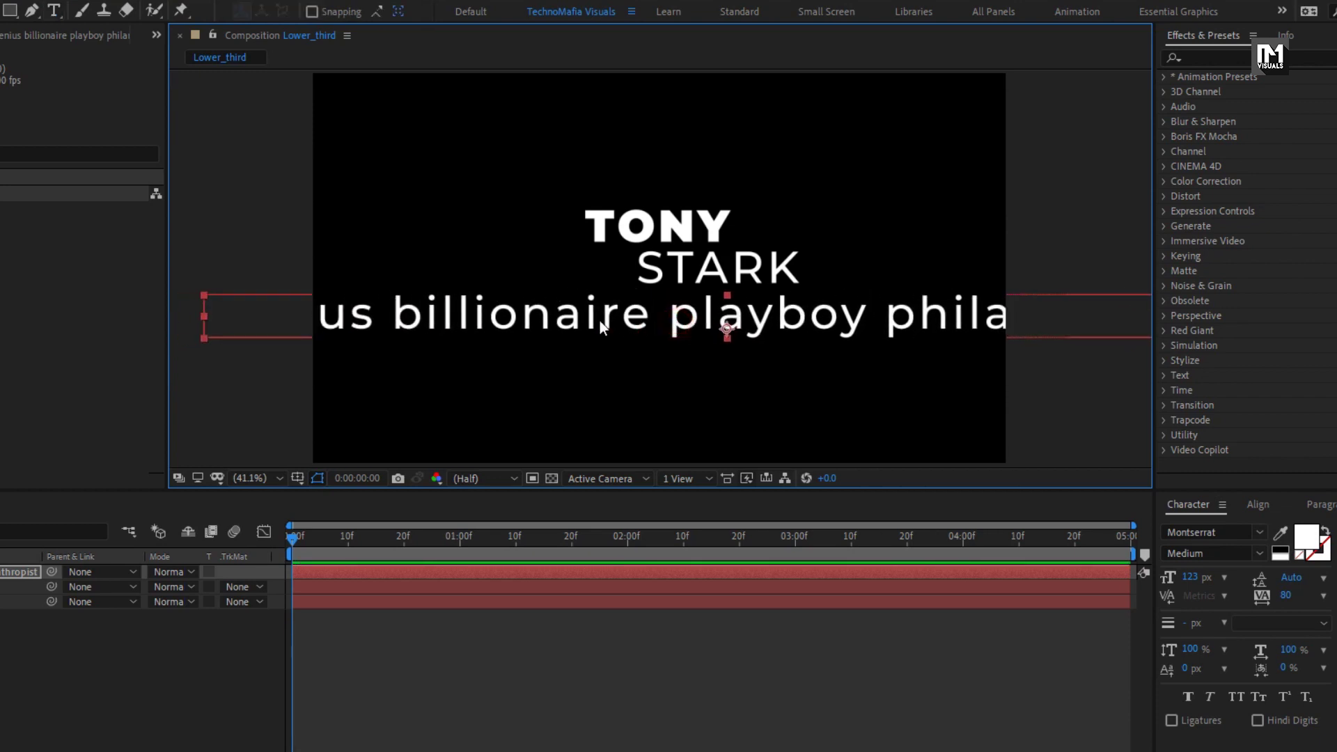
# Set the tagline text to the Regular weight at 53 px in All Caps
pyautogui.click(1213, 553)
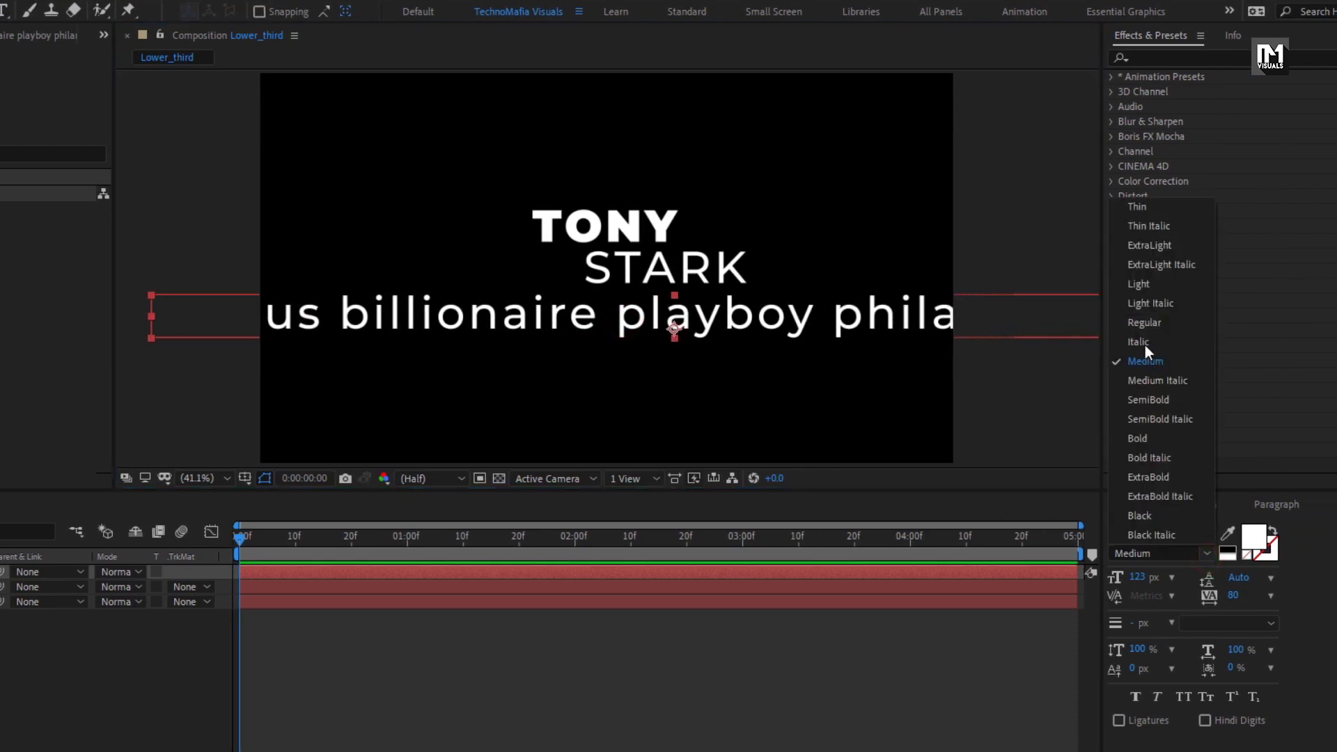
pyautogui.click(1137, 322)
pyautogui.moveTo(1145, 584); pyautogui.dragTo(1076, 575)
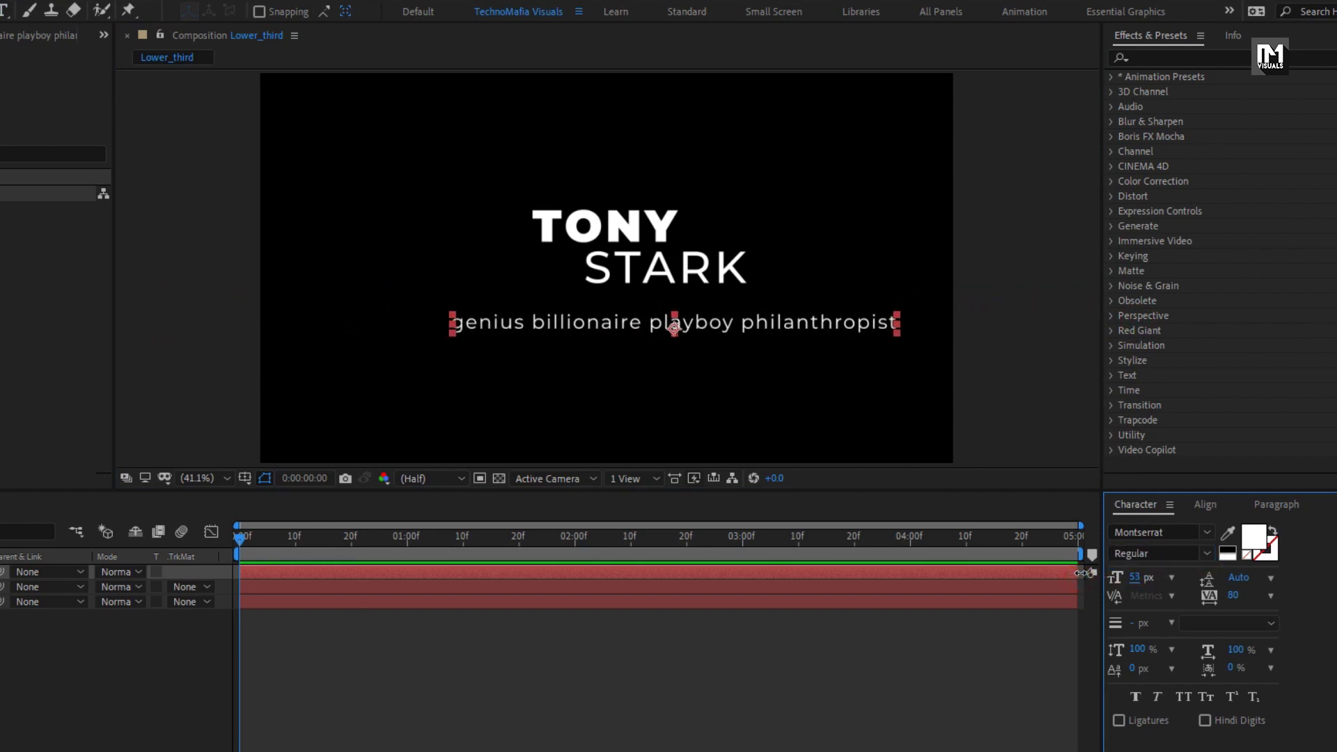
pyautogui.click(1182, 698)
# Break the tagline onto a second line before PHILANTHROPIST
pyautogui.doubleClick(756, 320)
pyautogui.click(754, 326)
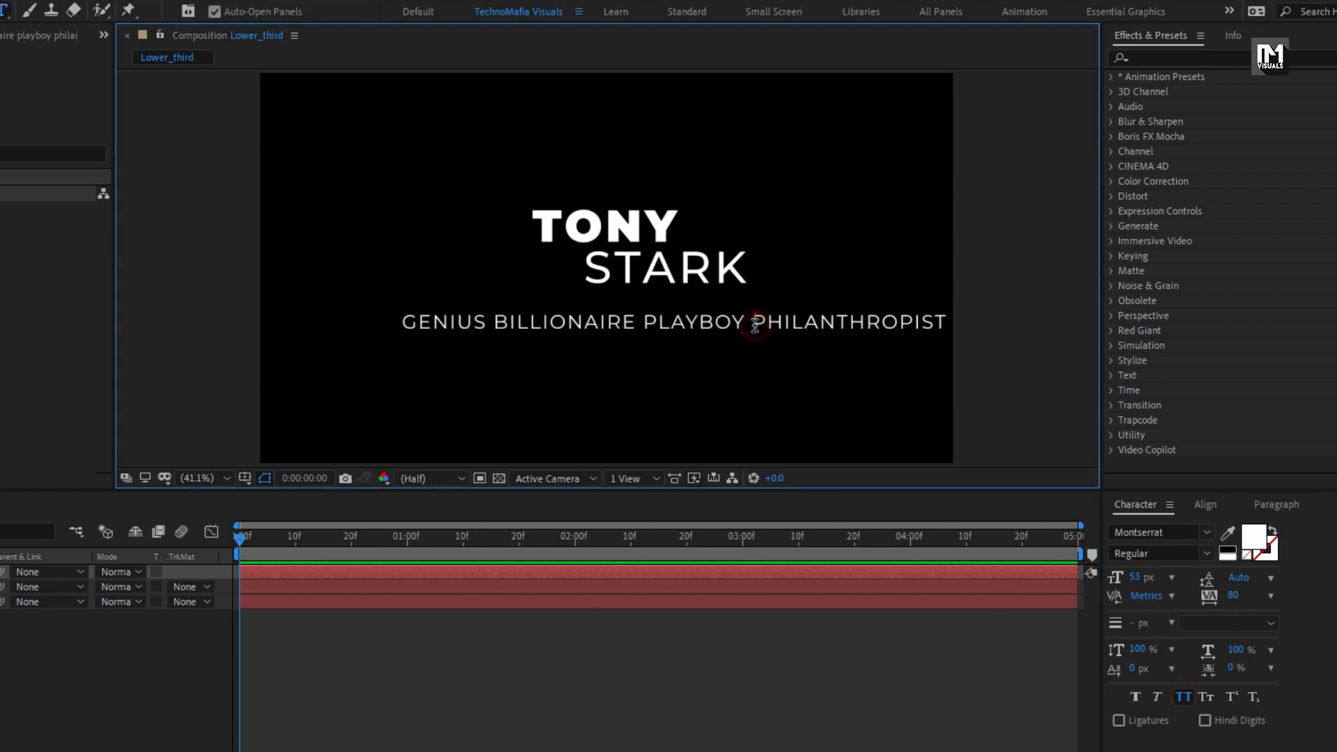
pyautogui.press('Return')
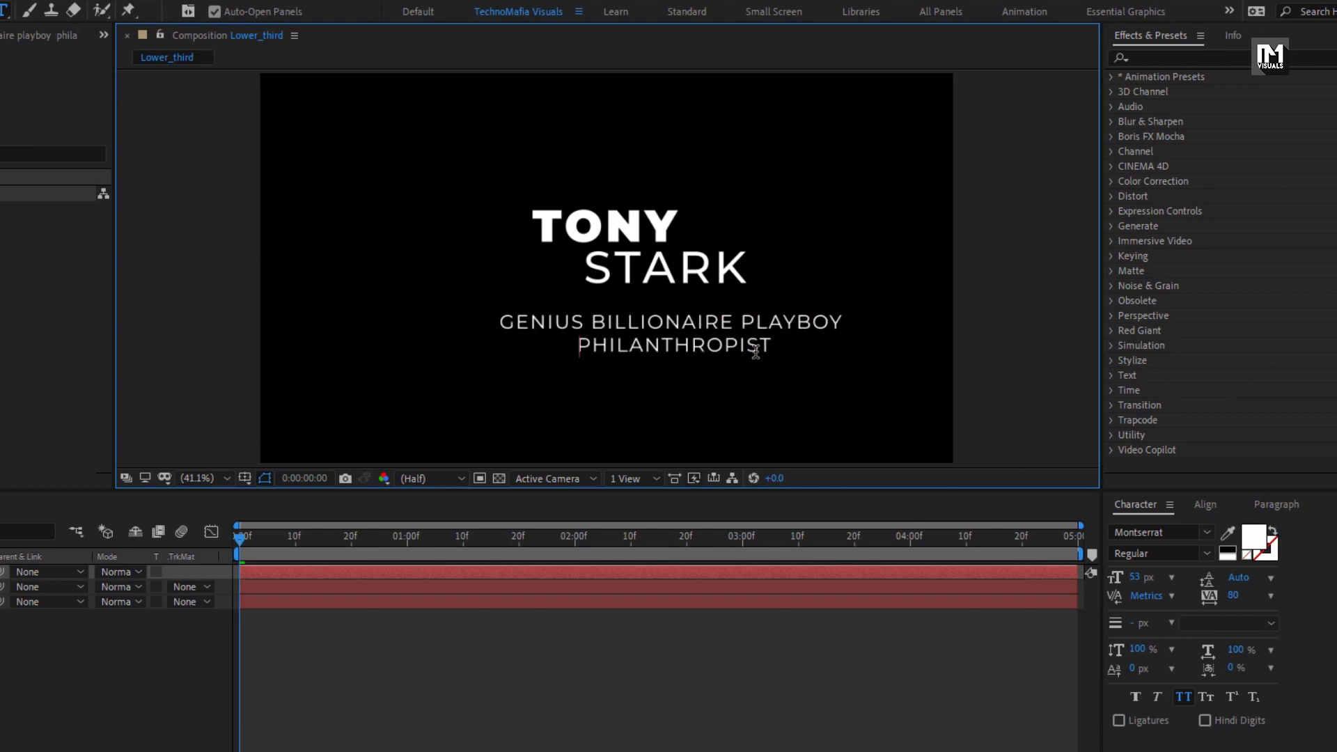
pyautogui.press('Escape')
pyautogui.press('v')
# Left-align the tagline paragraph and move it under STARK, flush with the left edge of TONY
pyautogui.click(1204, 504)
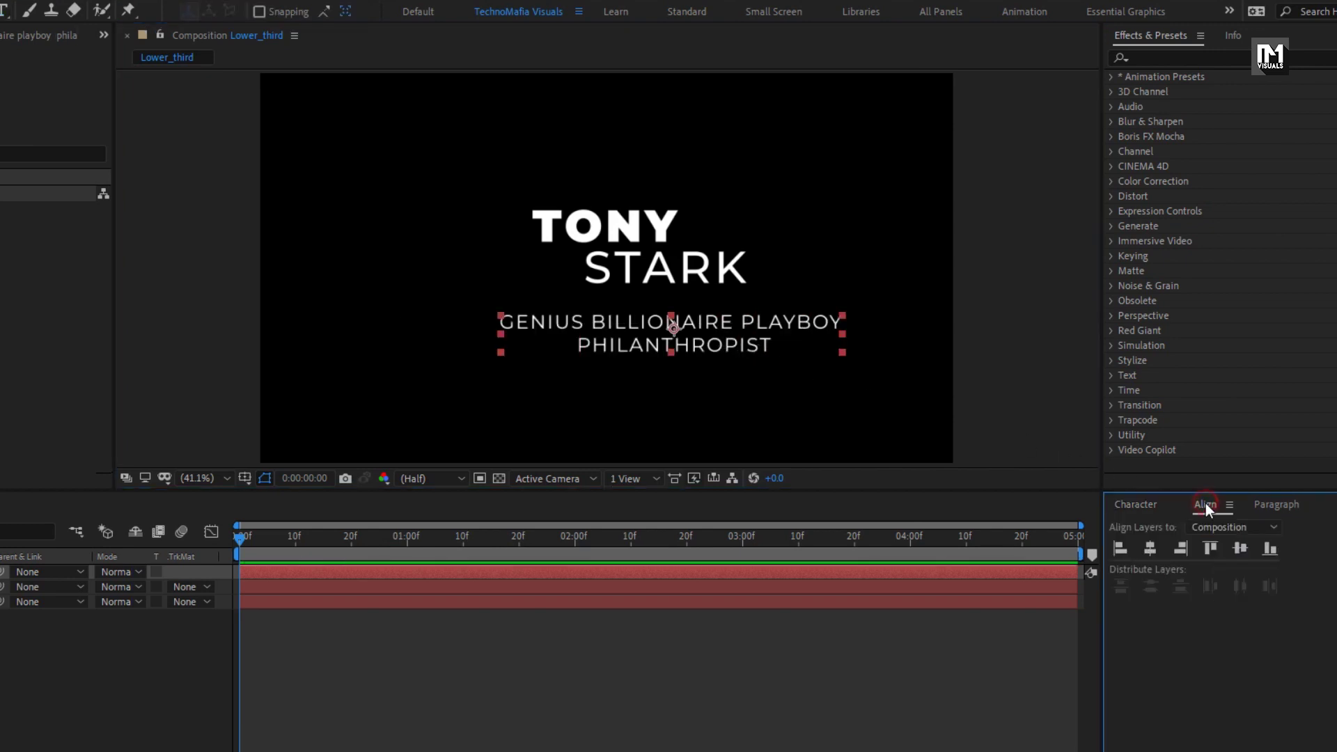
pyautogui.click(1272, 505)
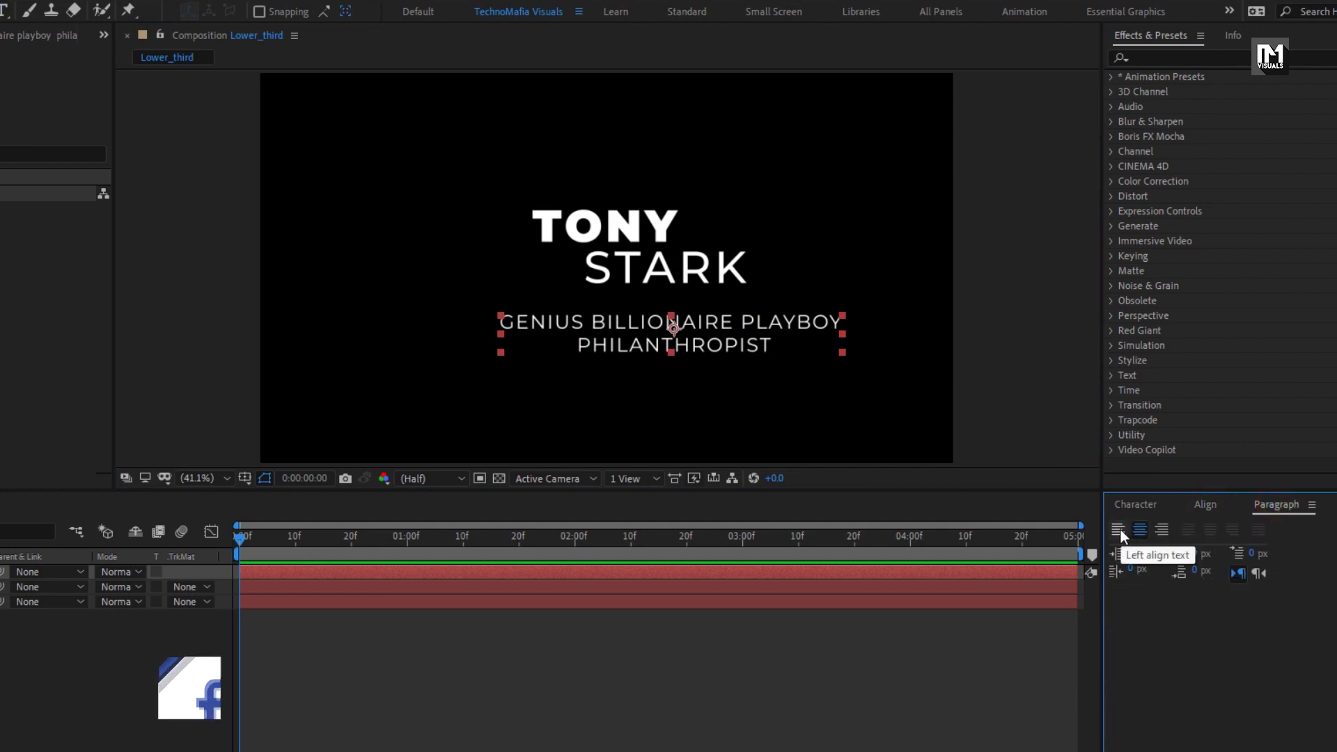
pyautogui.click(1119, 529)
pyautogui.moveTo(721, 326); pyautogui.dragTo(578, 310)
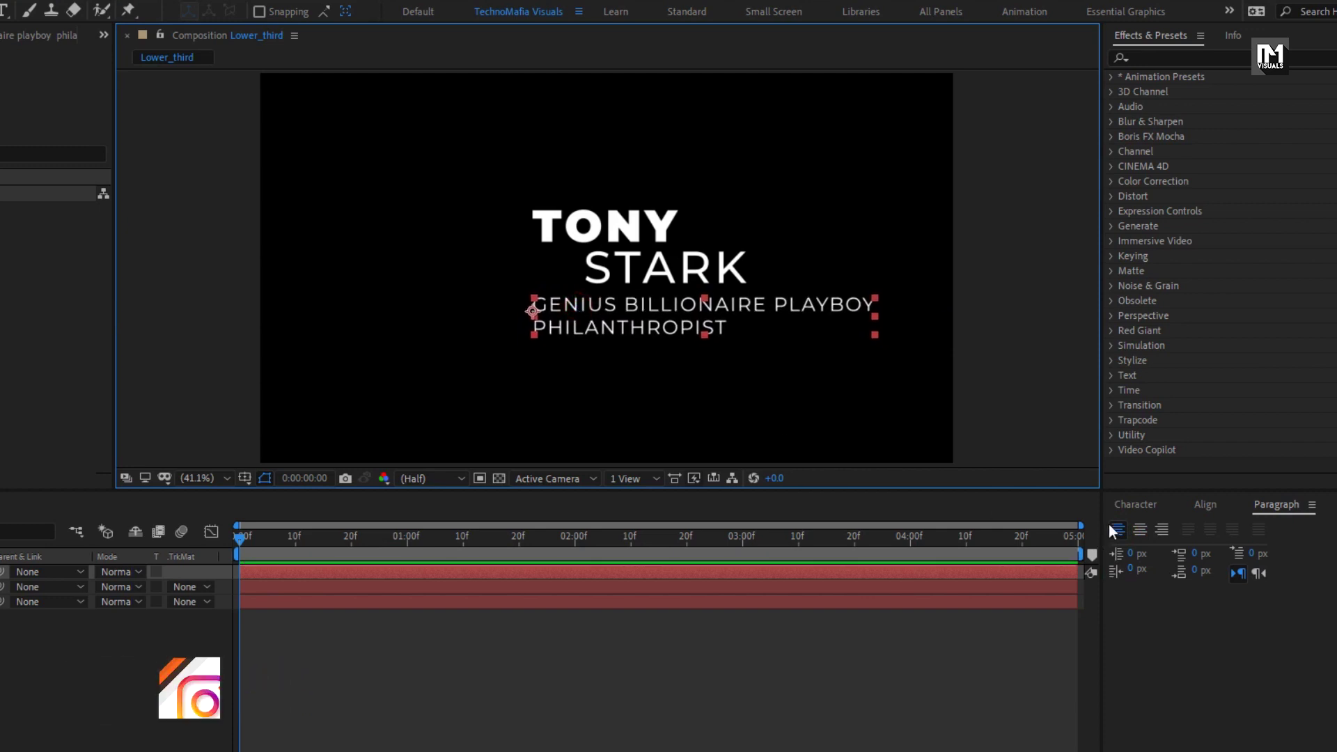
# Reduce the tagline's font size to 35 px and nudge it slightly up and left
pyautogui.click(1135, 504)
pyautogui.moveTo(1139, 585); pyautogui.dragTo(1118, 579)
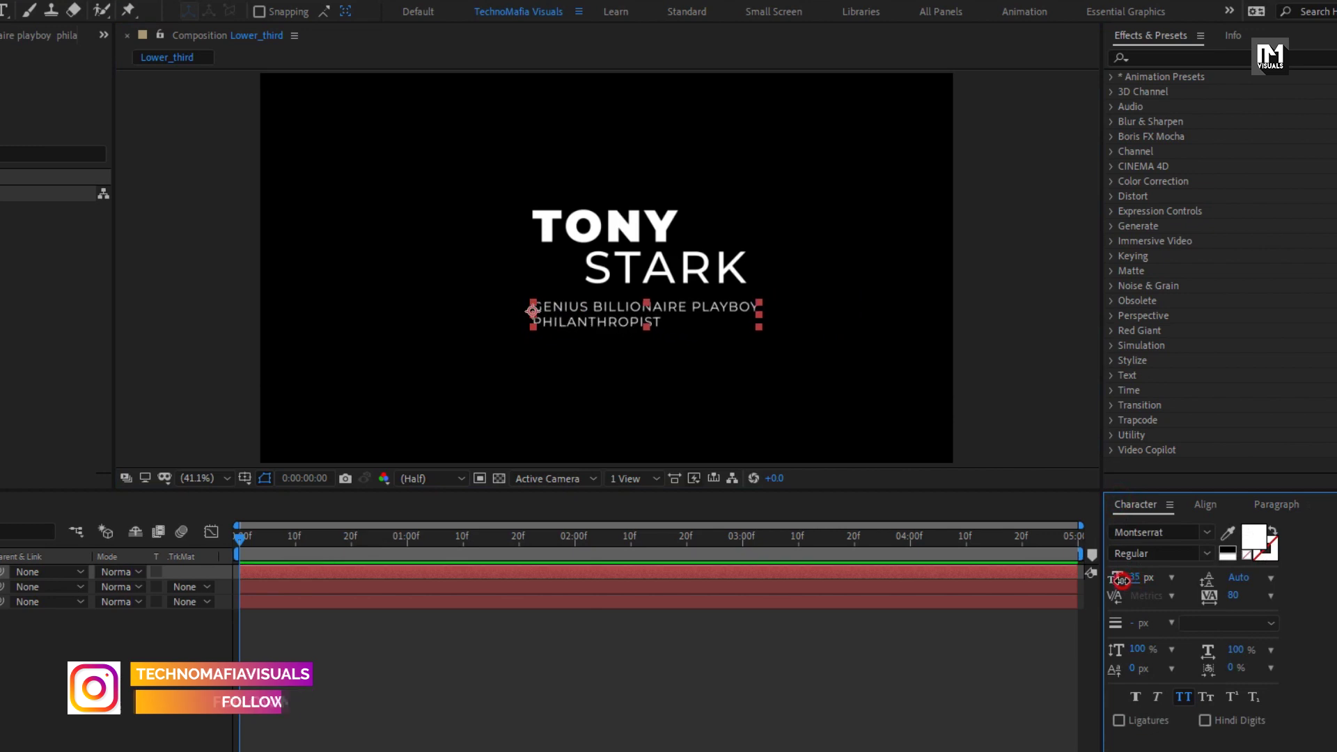
pyautogui.moveTo(604, 320); pyautogui.dragTo(599, 314)
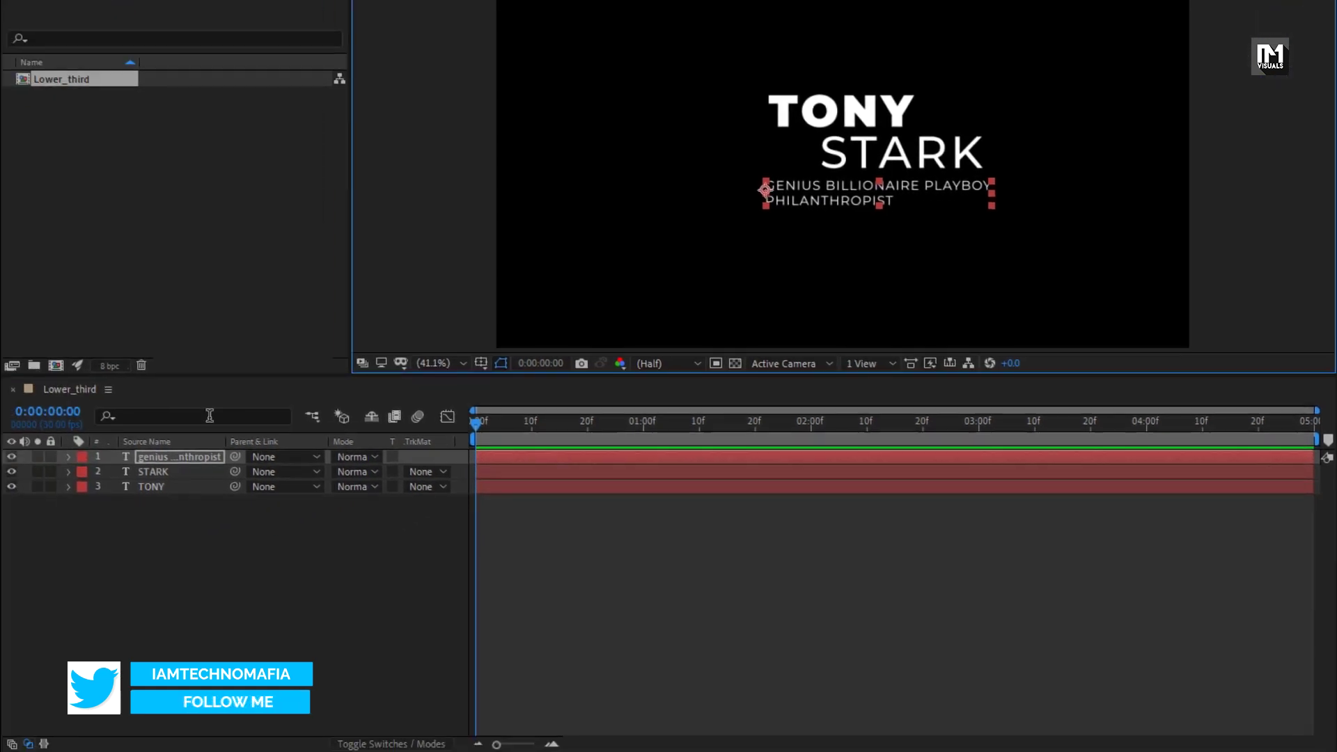
# Add an Opacity text animator to the TONY layer, set its opacity to 0%, and expand its range selector
pyautogui.click(0, 602)
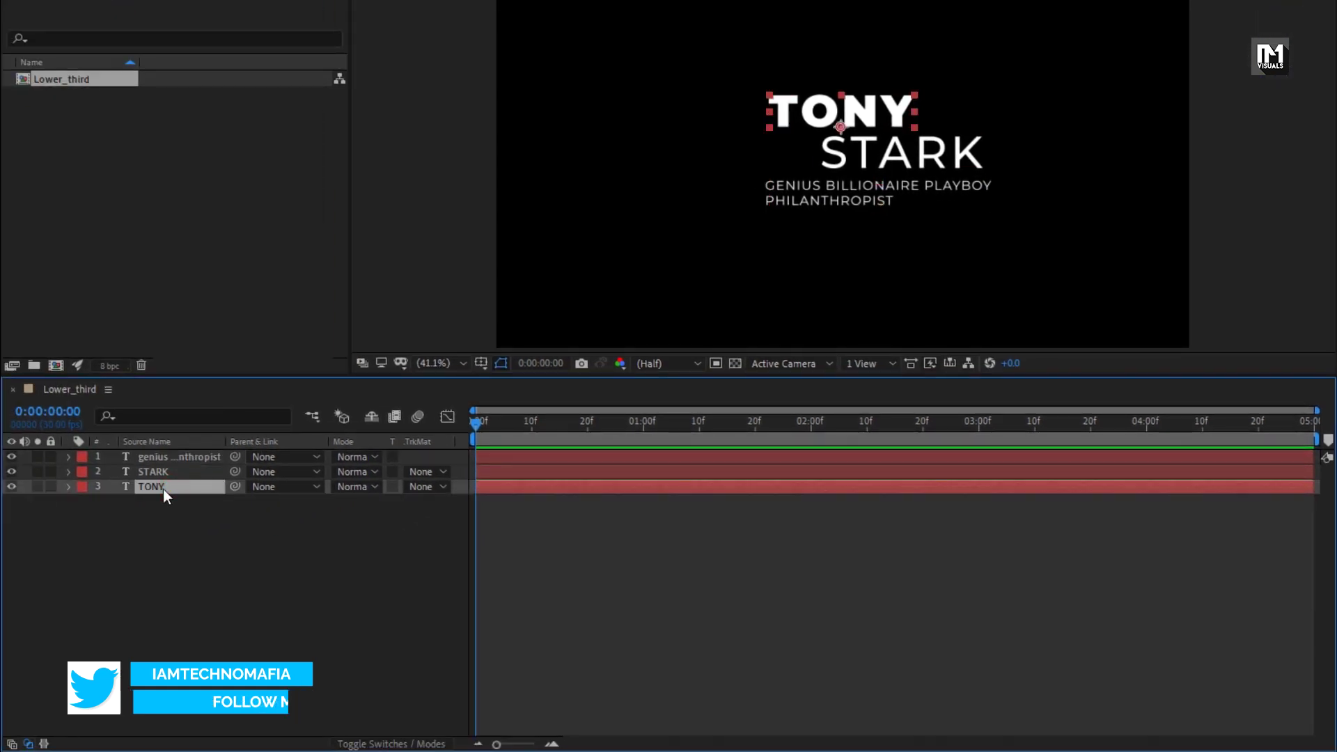
pyautogui.click(67, 487)
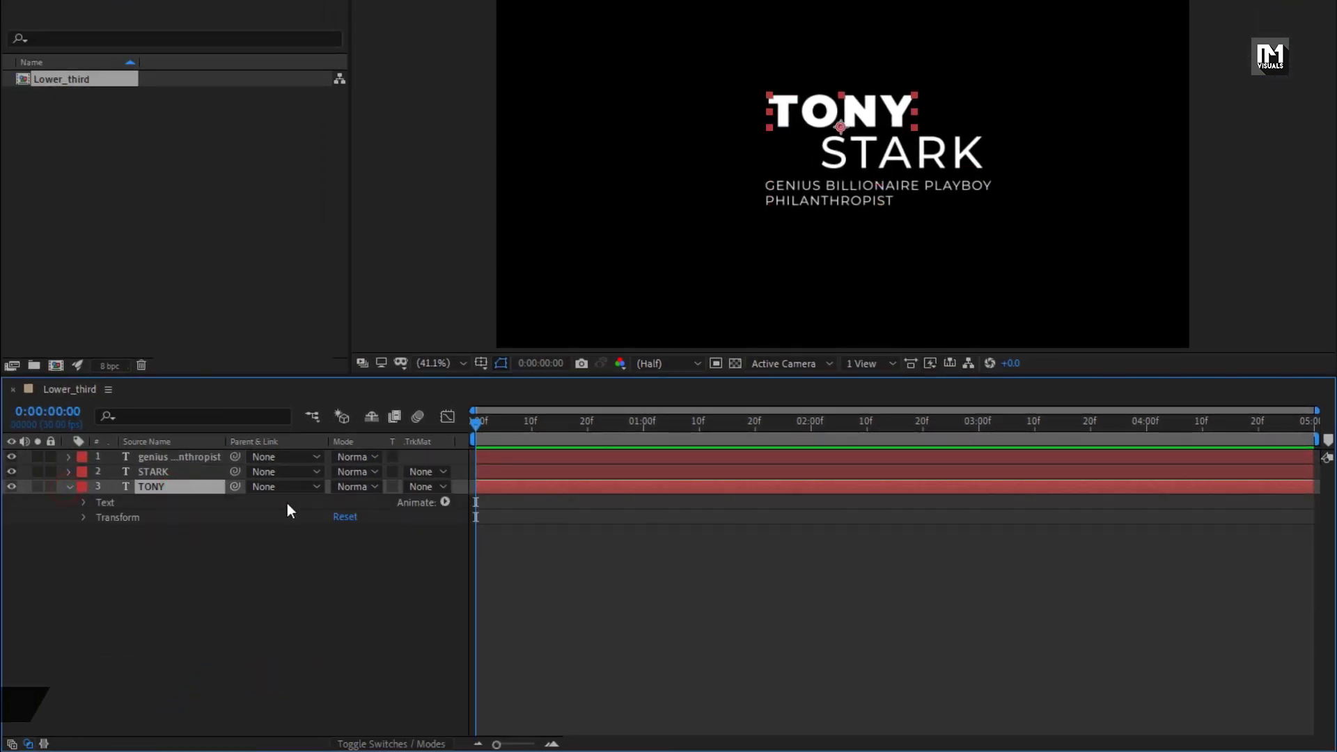
pyautogui.click(444, 502)
pyautogui.click(512, 261)
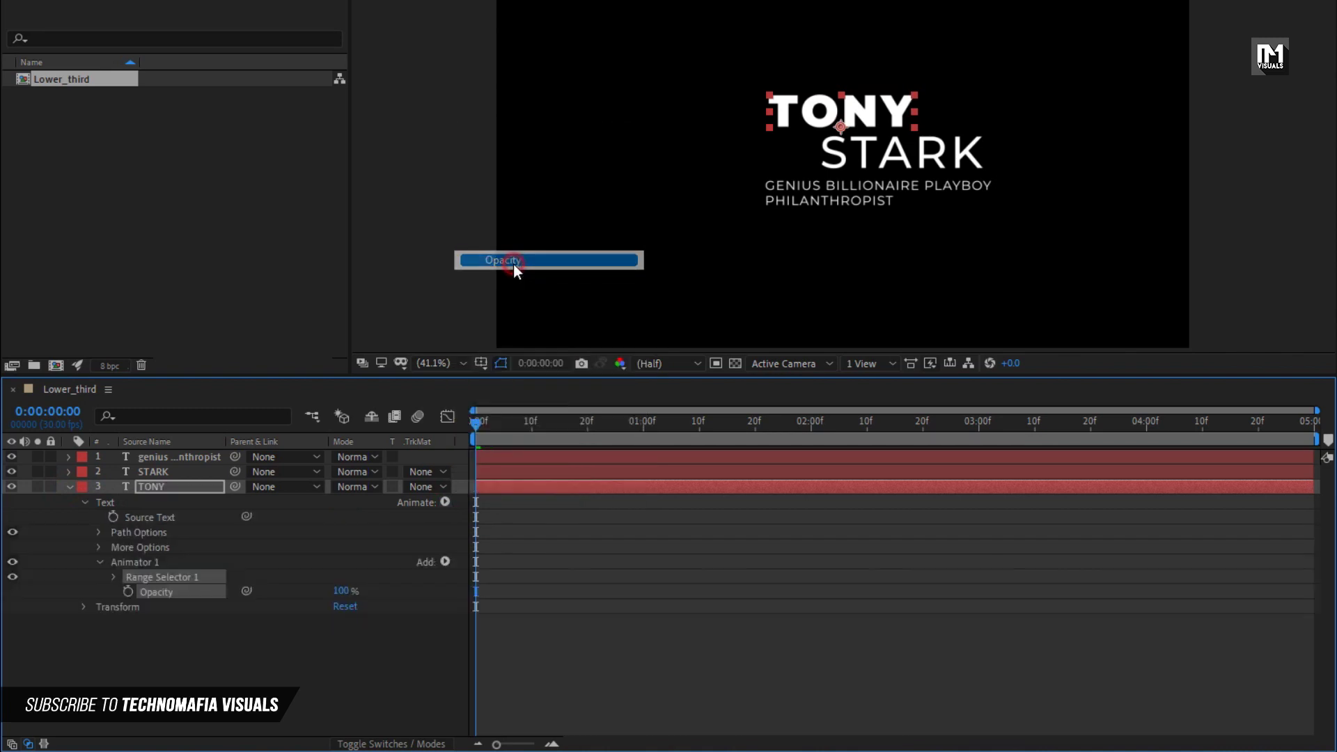
pyautogui.moveTo(348, 590); pyautogui.dragTo(239, 591)
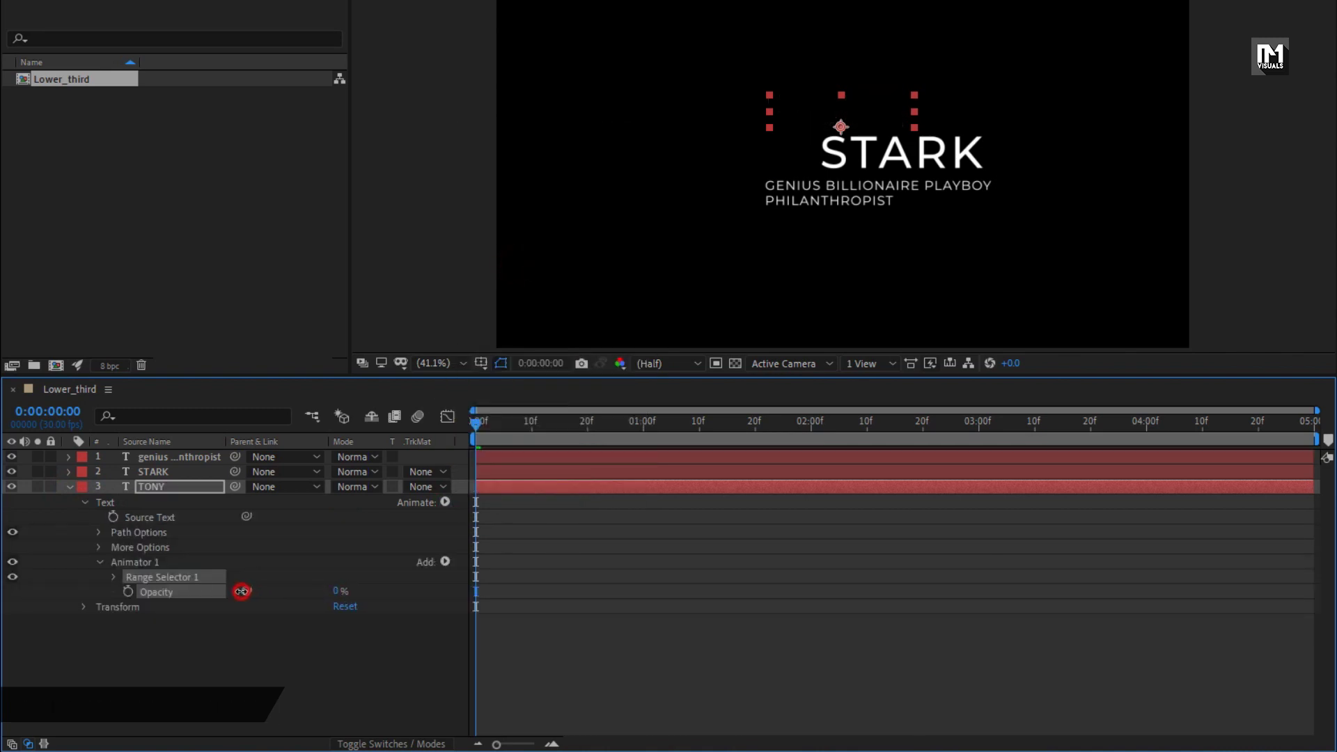
pyautogui.click(112, 577)
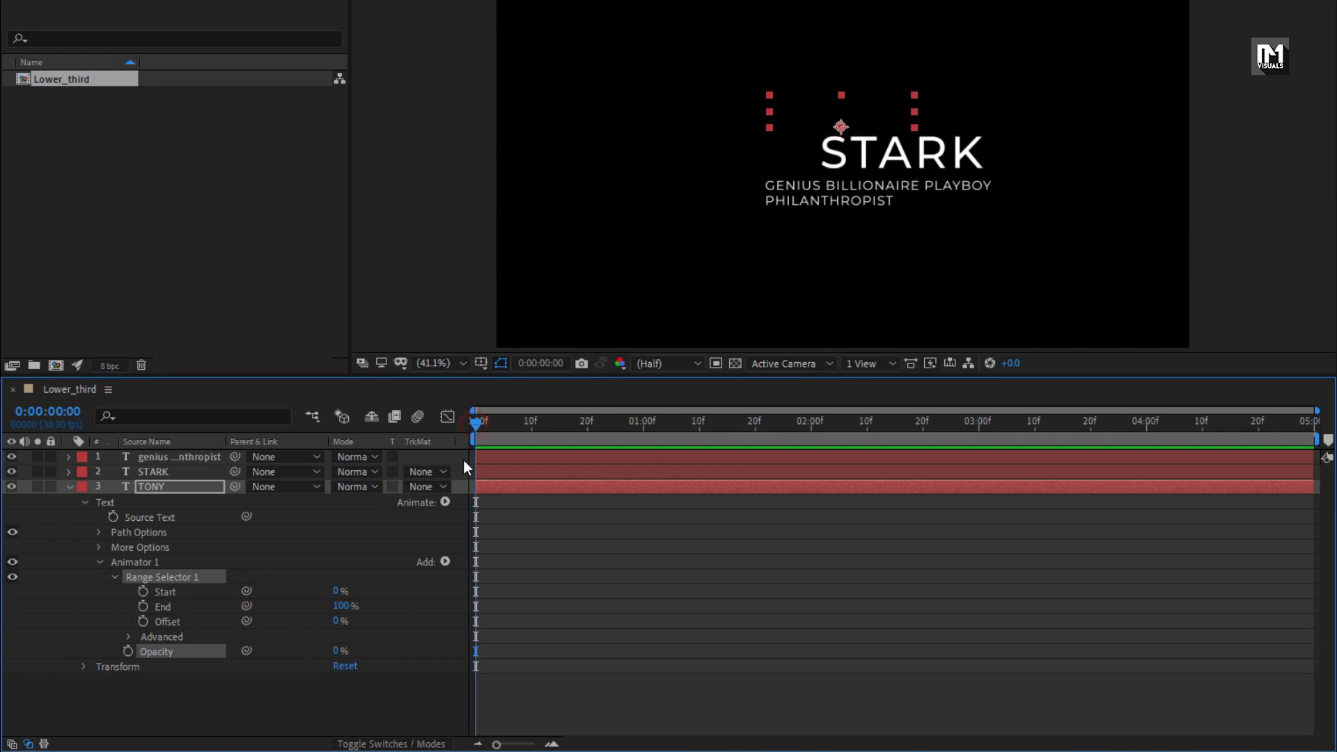
# Keyframe the TONY range selector's Offset from 0% at 0 seconds to 100% at 2 seconds and preview the reveal
pyautogui.click(144, 621)
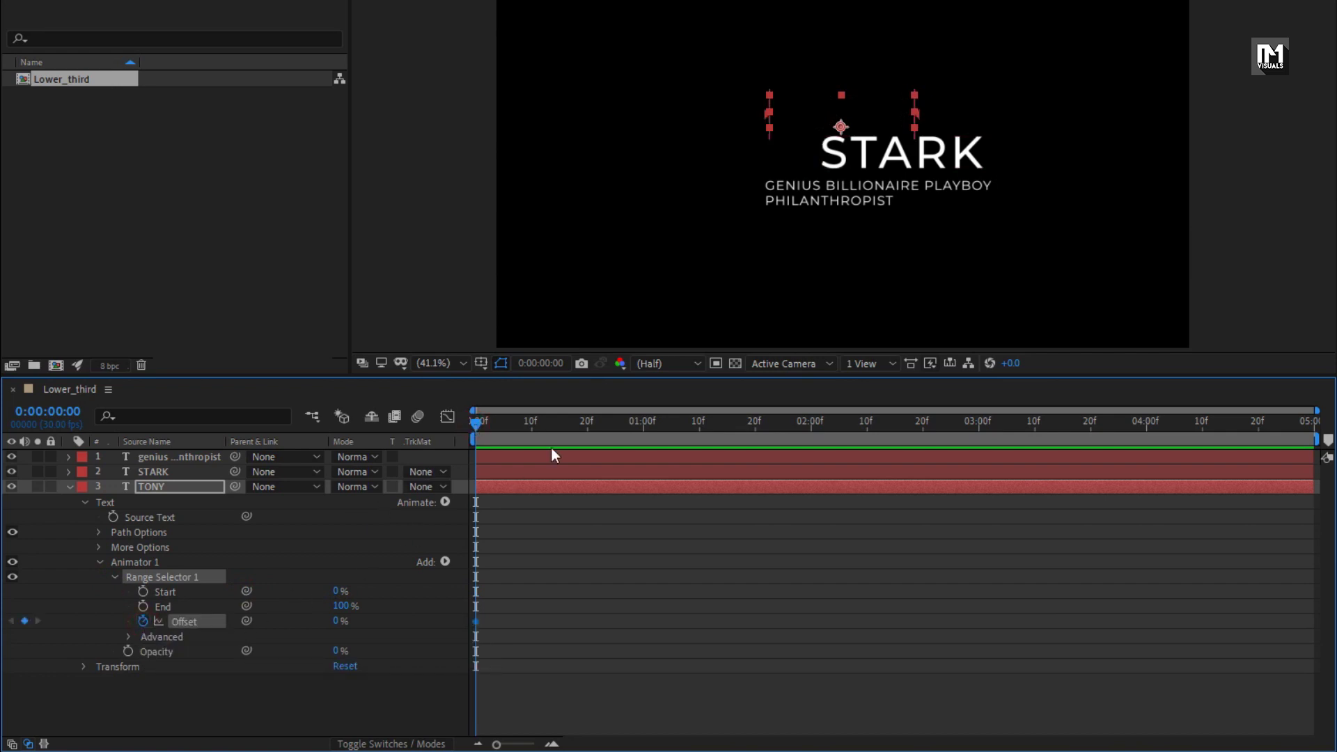
pyautogui.moveTo(567, 424); pyautogui.dragTo(812, 432)
pyautogui.moveTo(337, 621); pyautogui.dragTo(457, 614)
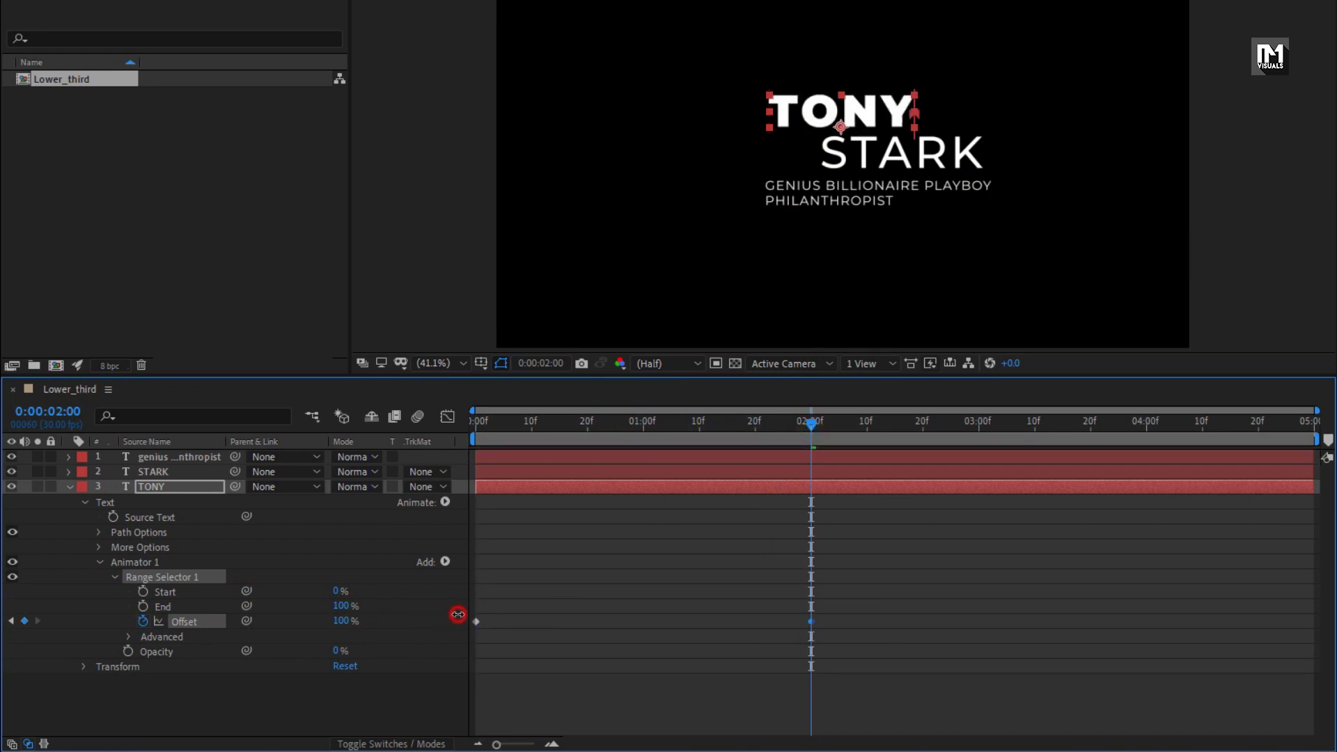
pyautogui.moveTo(711, 432); pyautogui.dragTo(662, 432)
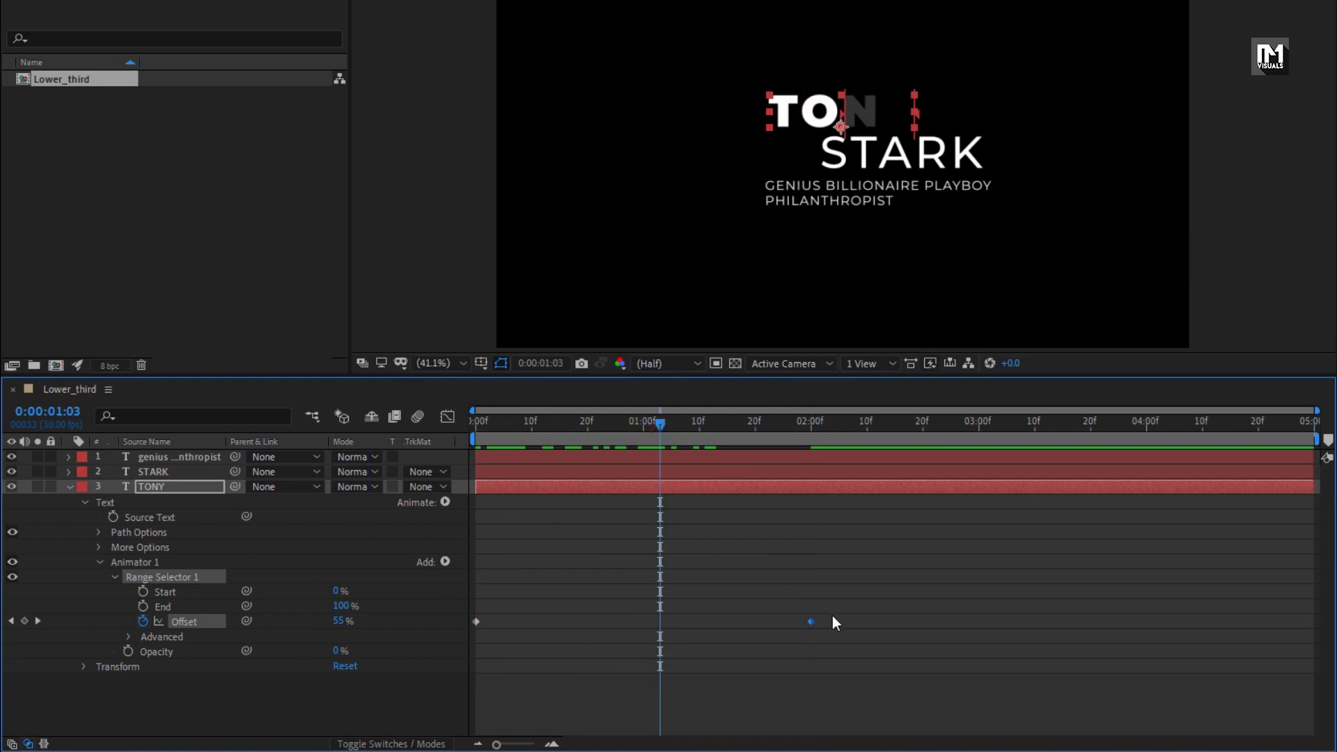
# Apply Easy Ease to both Offset keyframes of the TONY range selector
pyautogui.click(735, 617)
pyautogui.moveTo(832, 615); pyautogui.dragTo(460, 628)
pyautogui.rightClick(474, 622)
pyautogui.moveTo(582, 610)
pyautogui.click(735, 479)
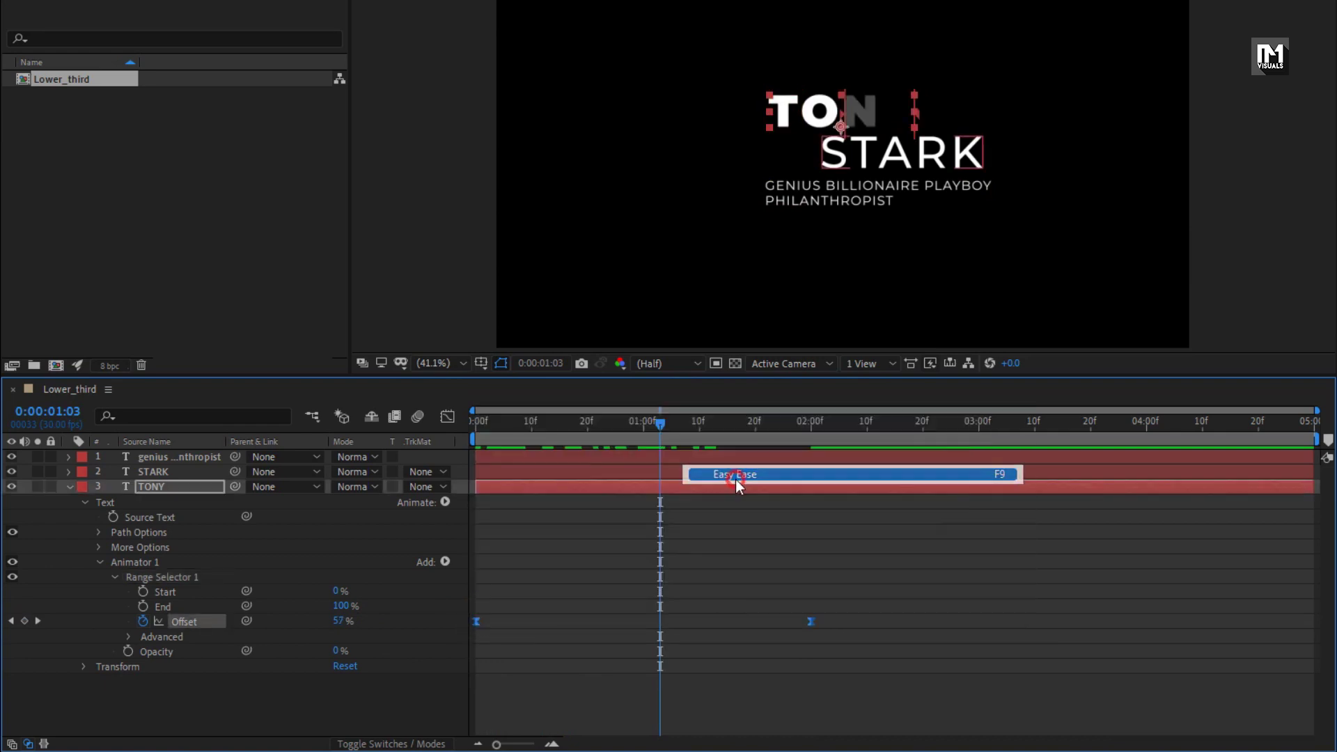
# Extend the influence of both Offset keyframes toward the middle of the speed graph, forming a sharp peak just after 1 second
pyautogui.click(445, 419)
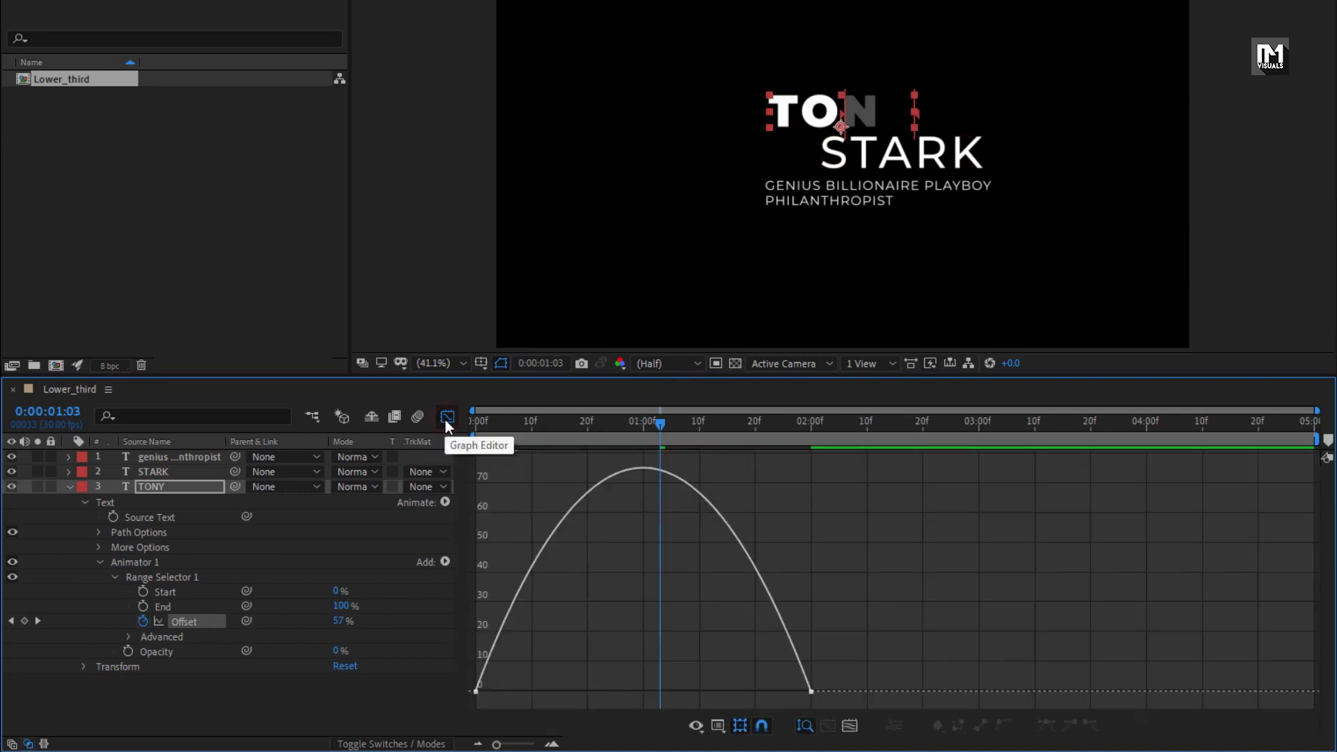
pyautogui.click(809, 691)
pyautogui.moveTo(810, 691); pyautogui.dragTo(677, 691)
pyautogui.moveTo(531, 691); pyautogui.dragTo(624, 691)
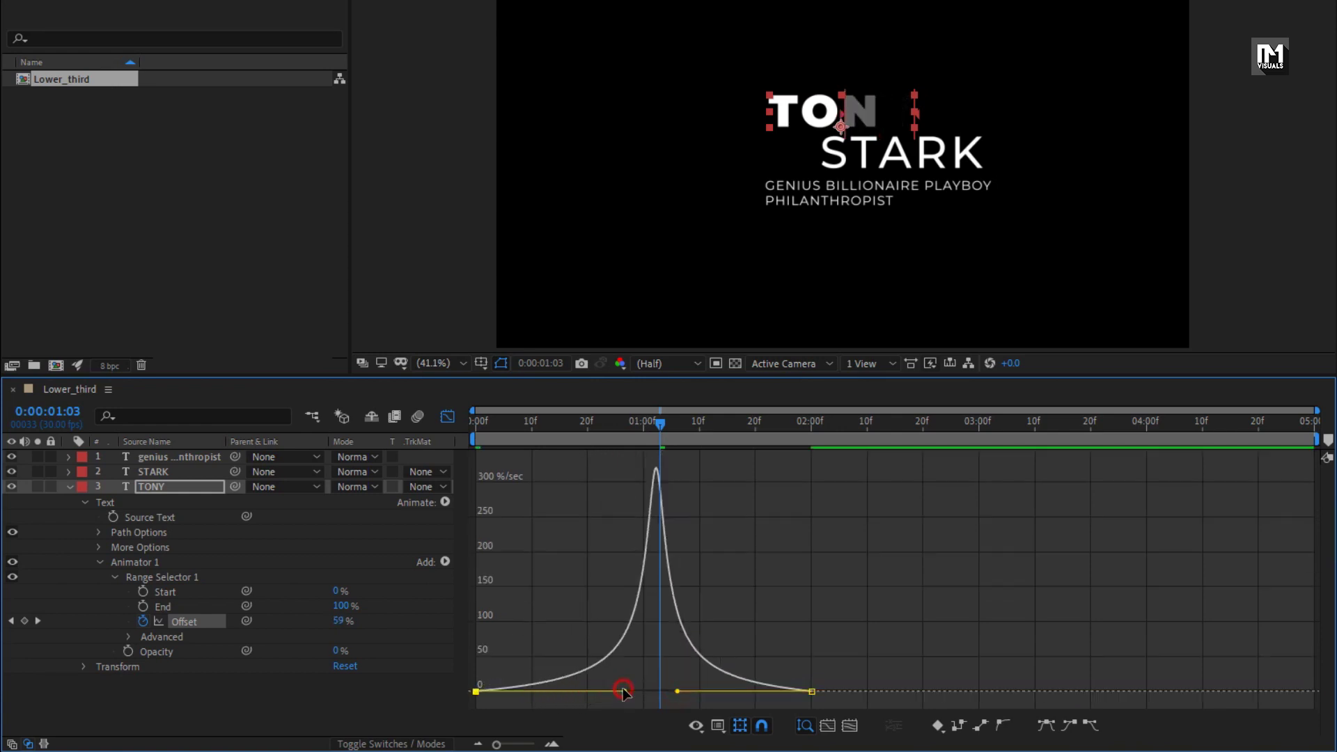
pyautogui.moveTo(498, 427); pyautogui.dragTo(606, 438)
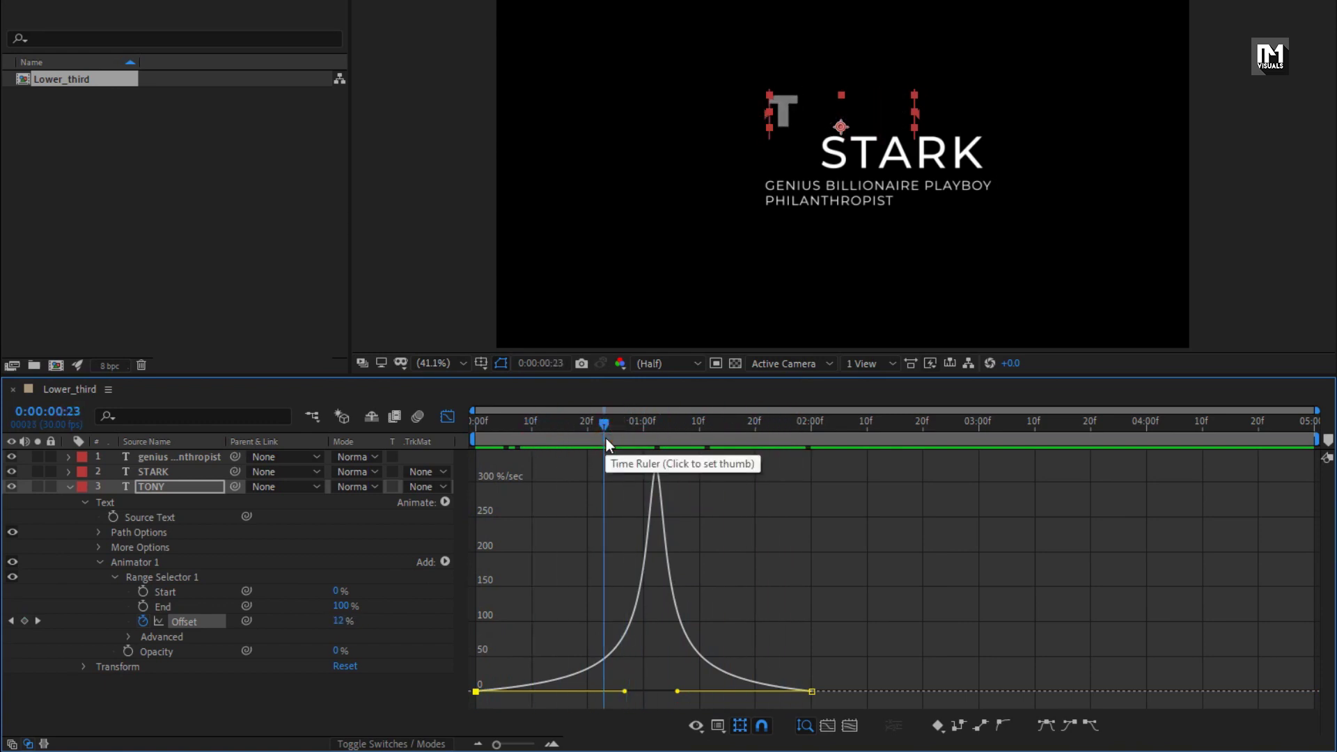
pyautogui.click(452, 417)
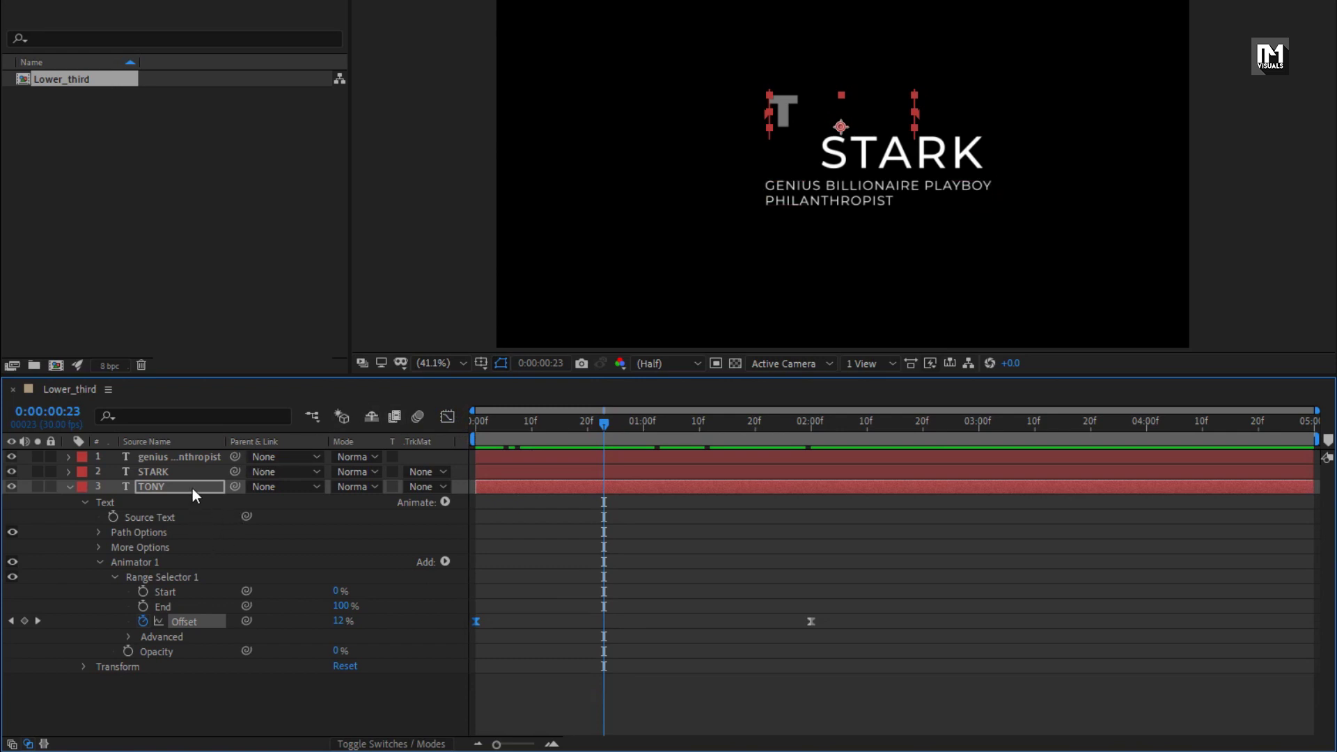
# Add a Position property to TONY's Animator 1, set it to 0, 50, and preview the rising letters
pyautogui.click(151, 562)
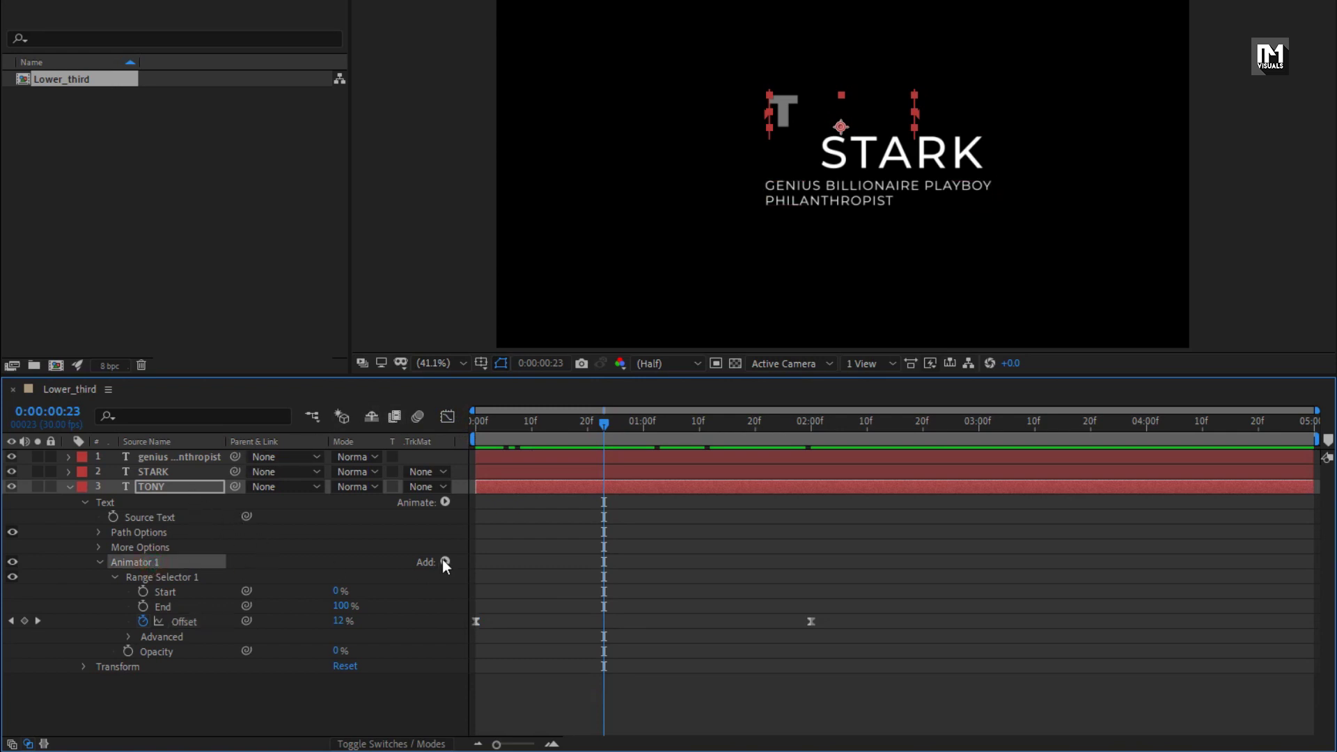
pyautogui.click(444, 561)
pyautogui.moveTo(533, 564)
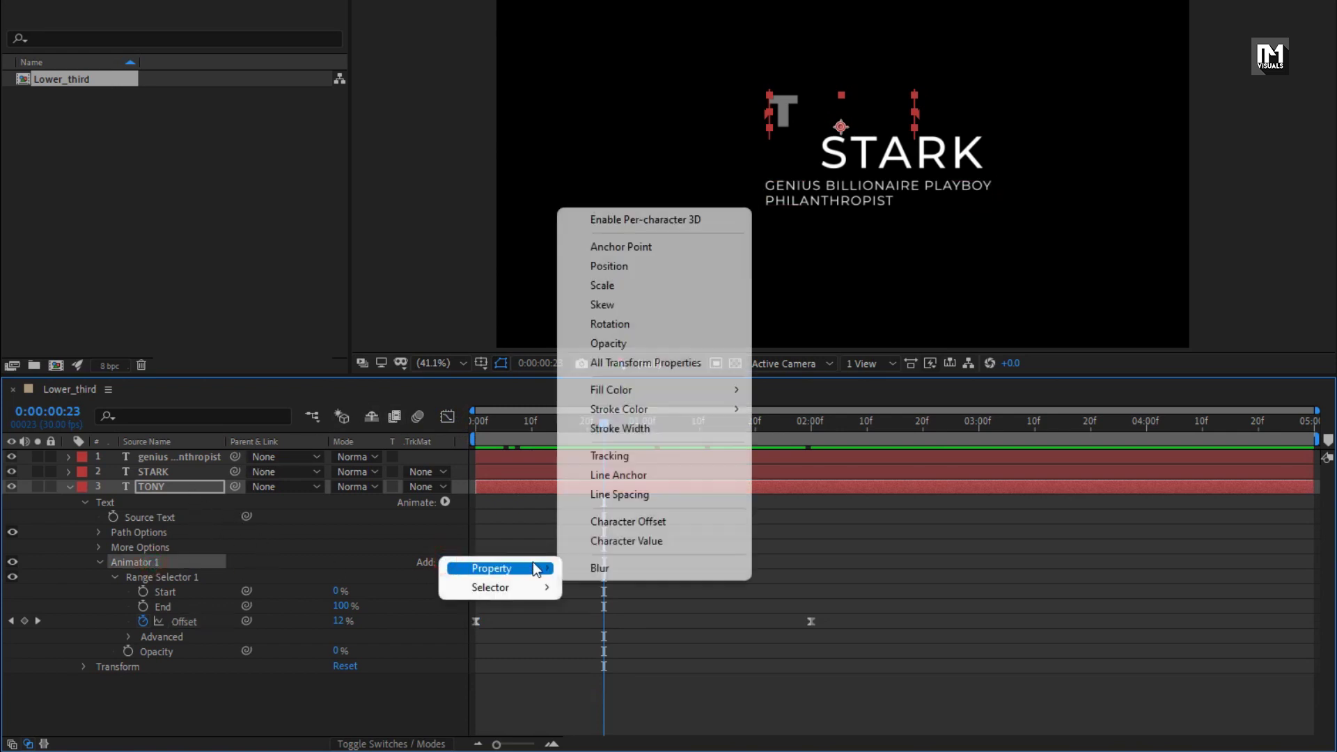
pyautogui.click(593, 269)
pyautogui.click(355, 650)
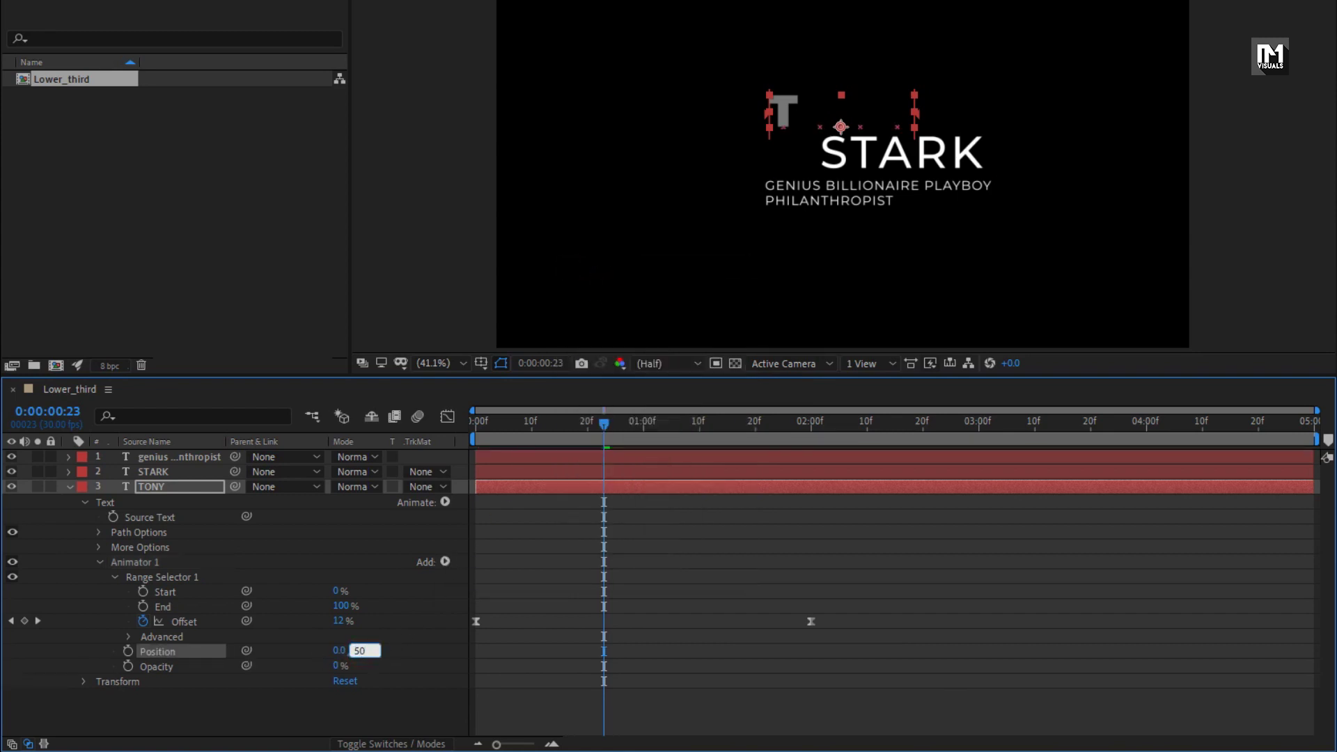
pyautogui.press('Return')
pyautogui.moveTo(480, 426); pyautogui.dragTo(791, 436)
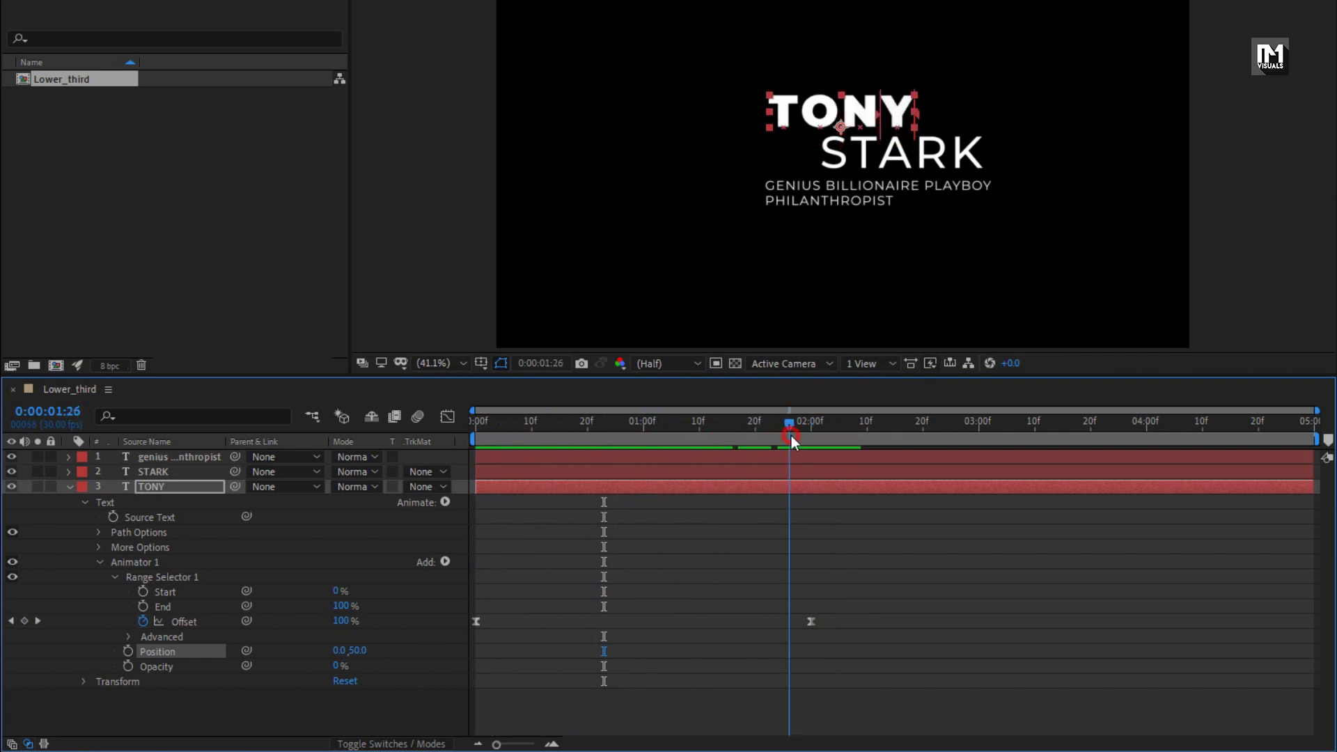
pyautogui.click(69, 486)
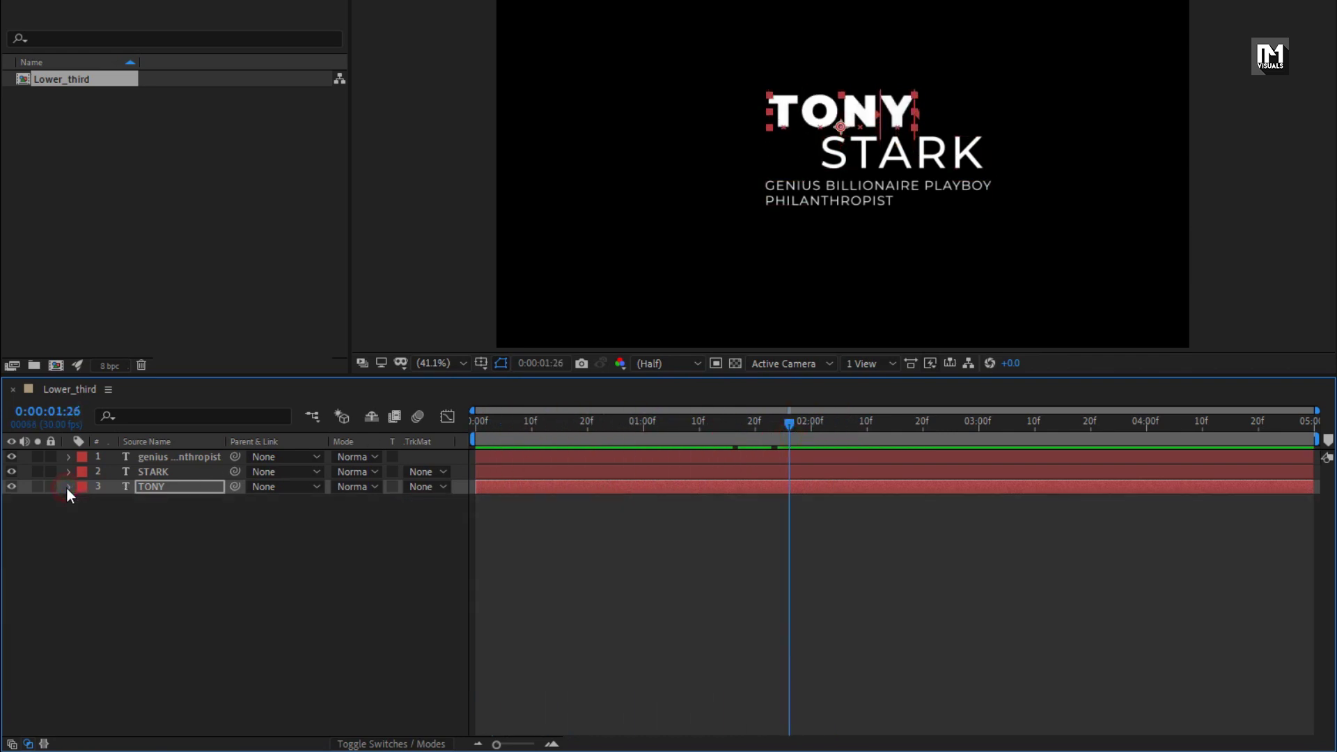
# With no layer selected, set up the Pen tool with no fill and a solid color stroke of 30 px
pyautogui.click(146, 533)
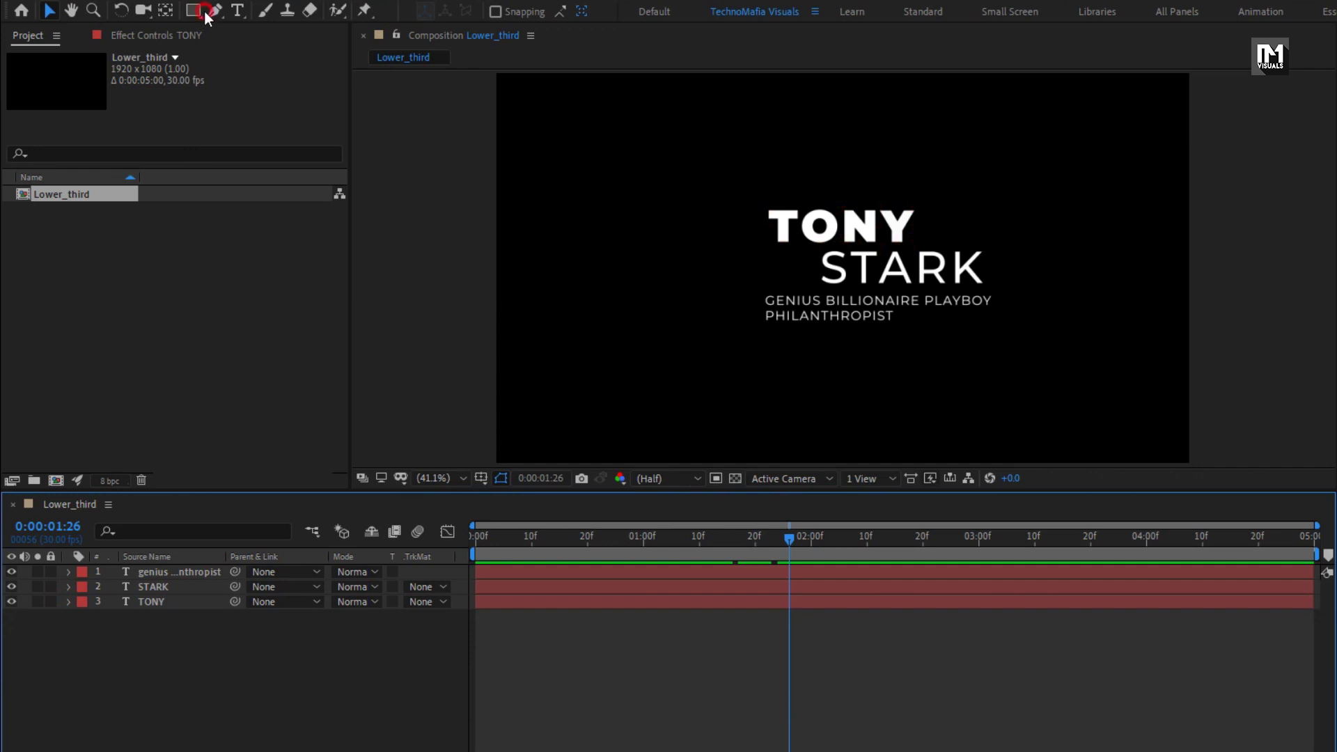
pyautogui.click(214, 5)
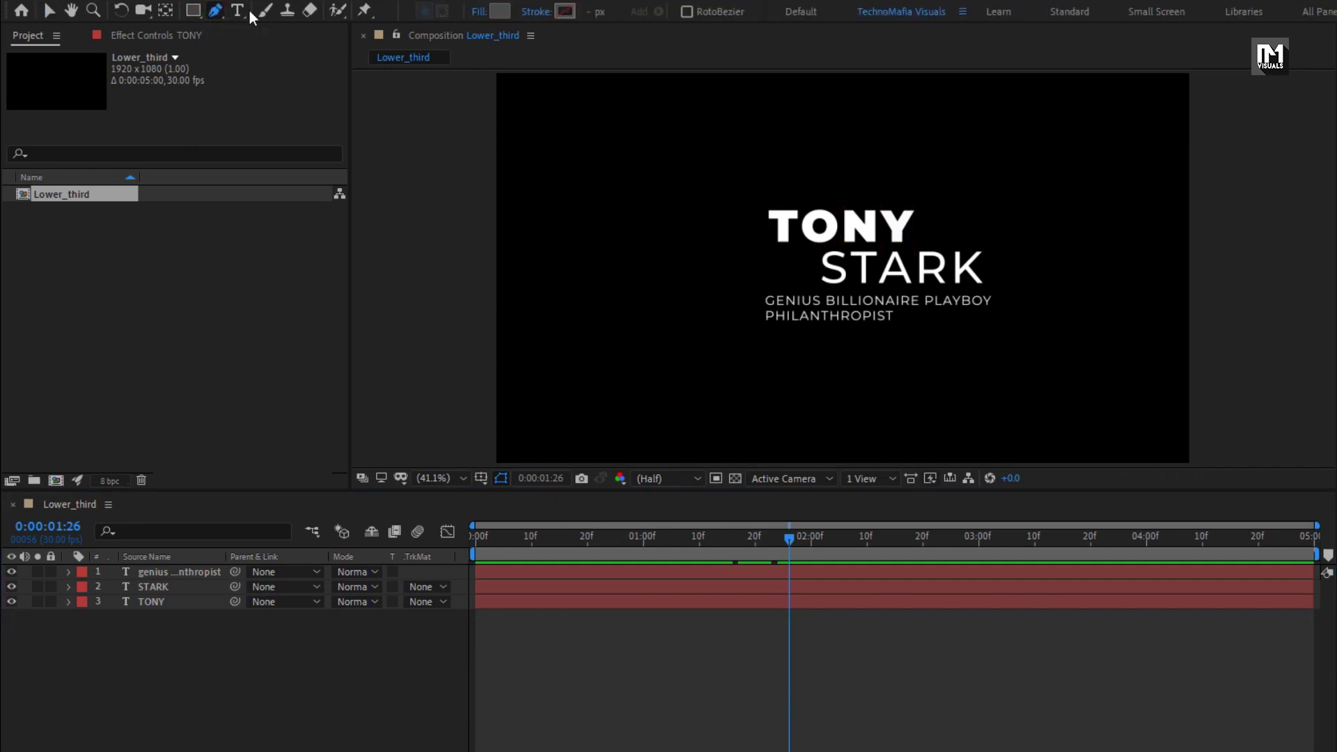
pyautogui.click(485, 13)
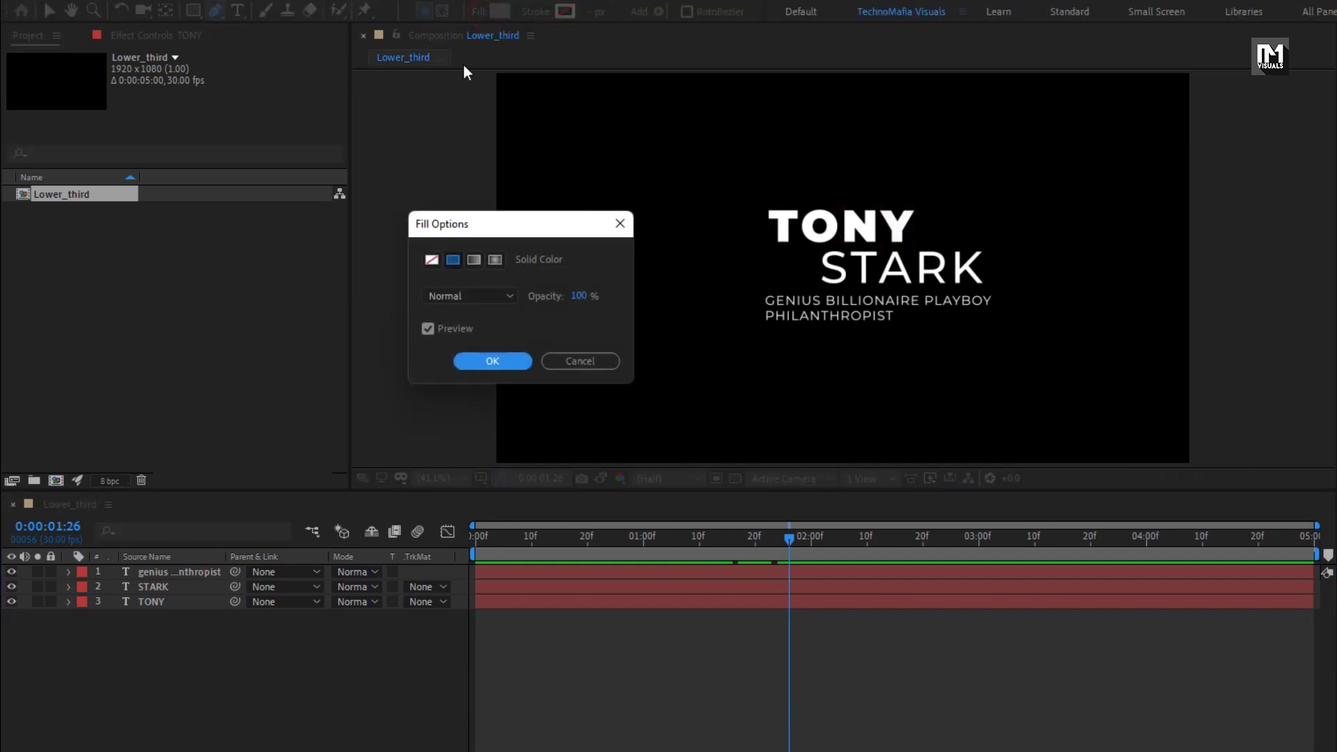
pyautogui.click(432, 258)
pyautogui.click(487, 360)
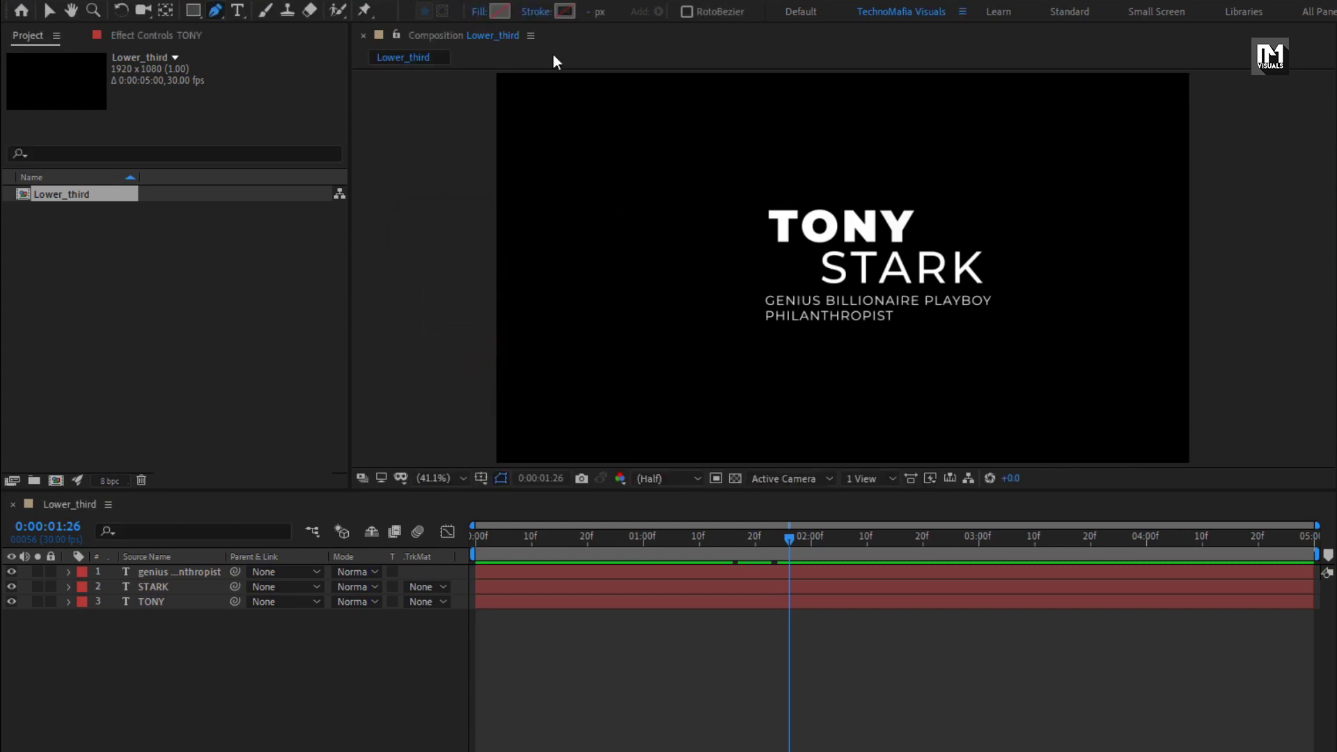
pyautogui.click(535, 12)
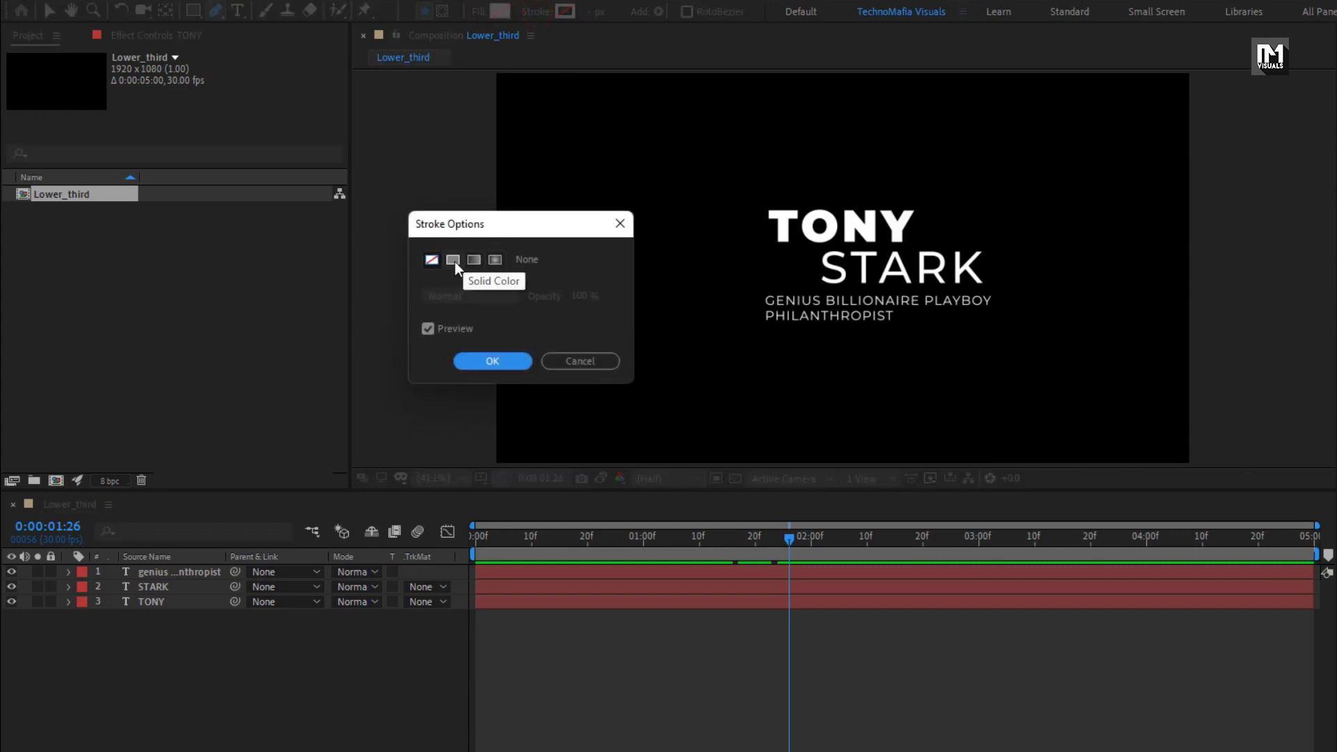
pyautogui.click(454, 261)
pyautogui.click(485, 361)
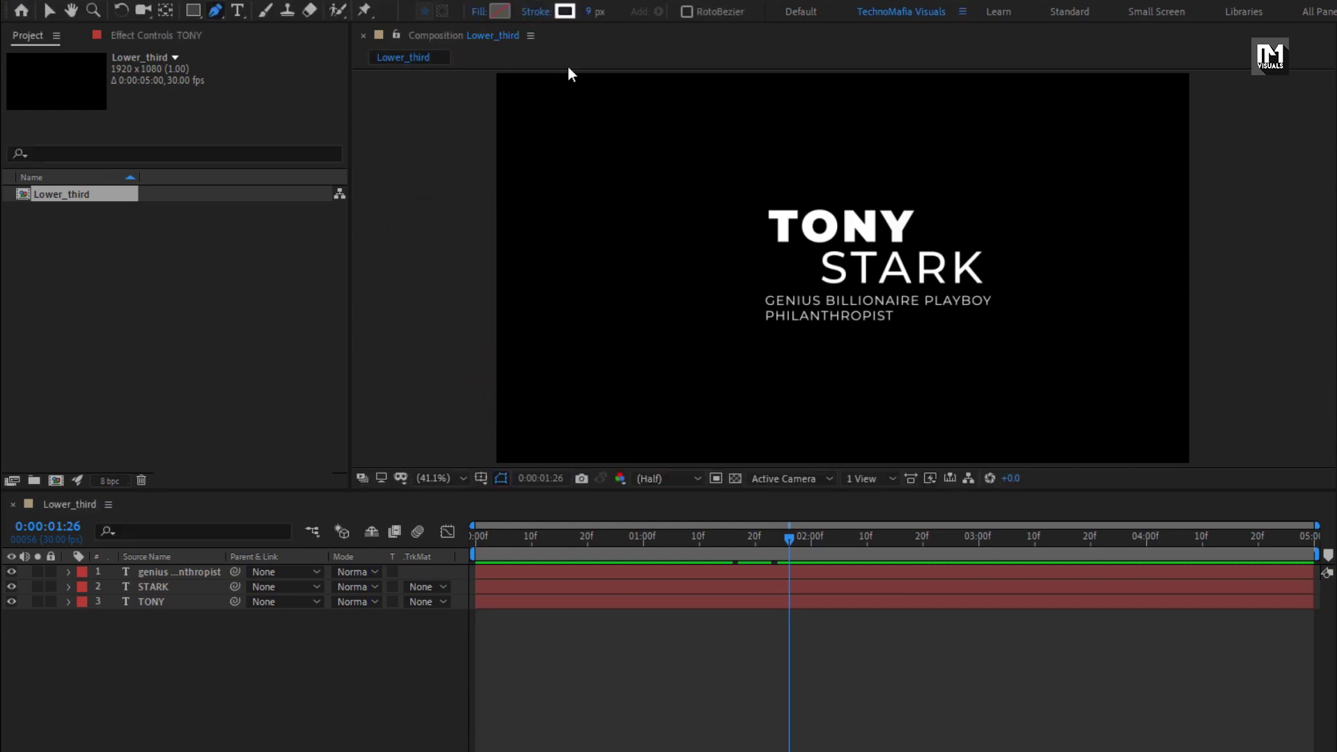
pyautogui.click(592, 12)
pyautogui.press('Return')
# Draw a straight horizontal line through STARK, starting right of the word, and thicken its stroke until it covers the word
pyautogui.click(1036, 267)
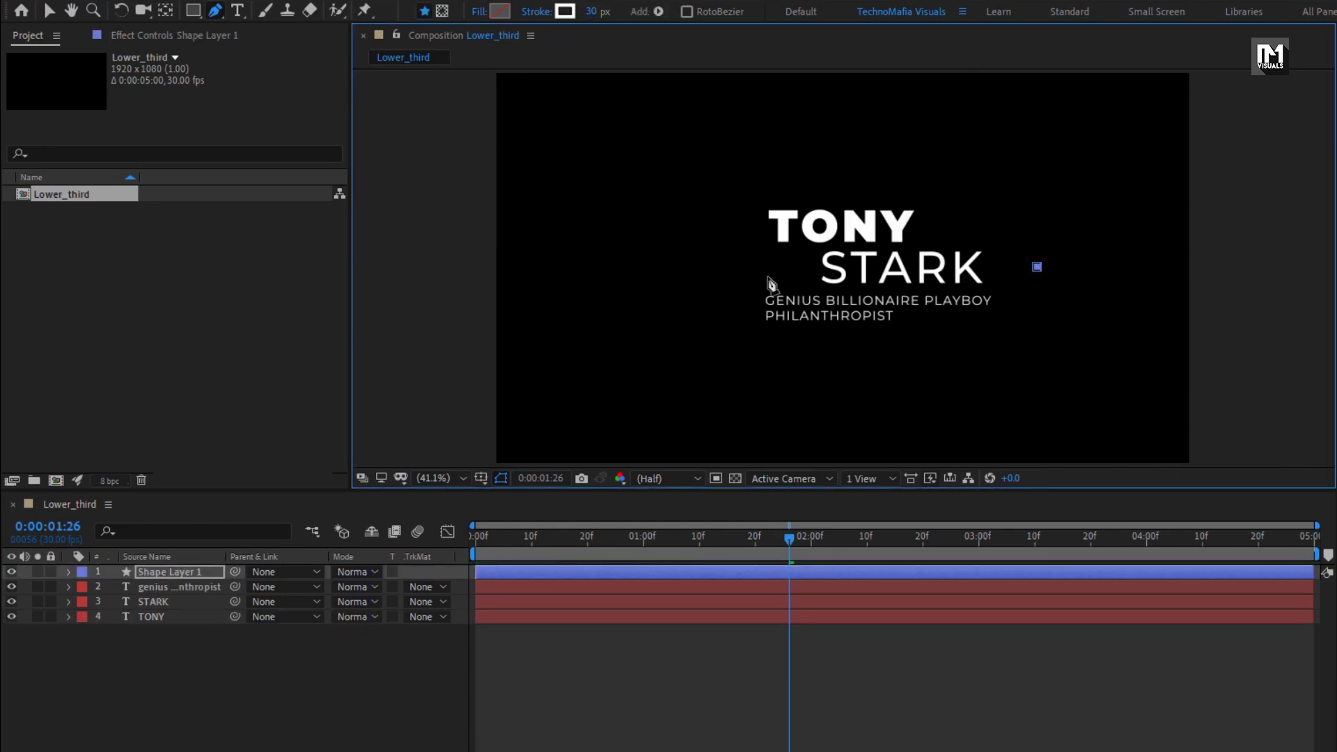
pyautogui.click(697, 268)
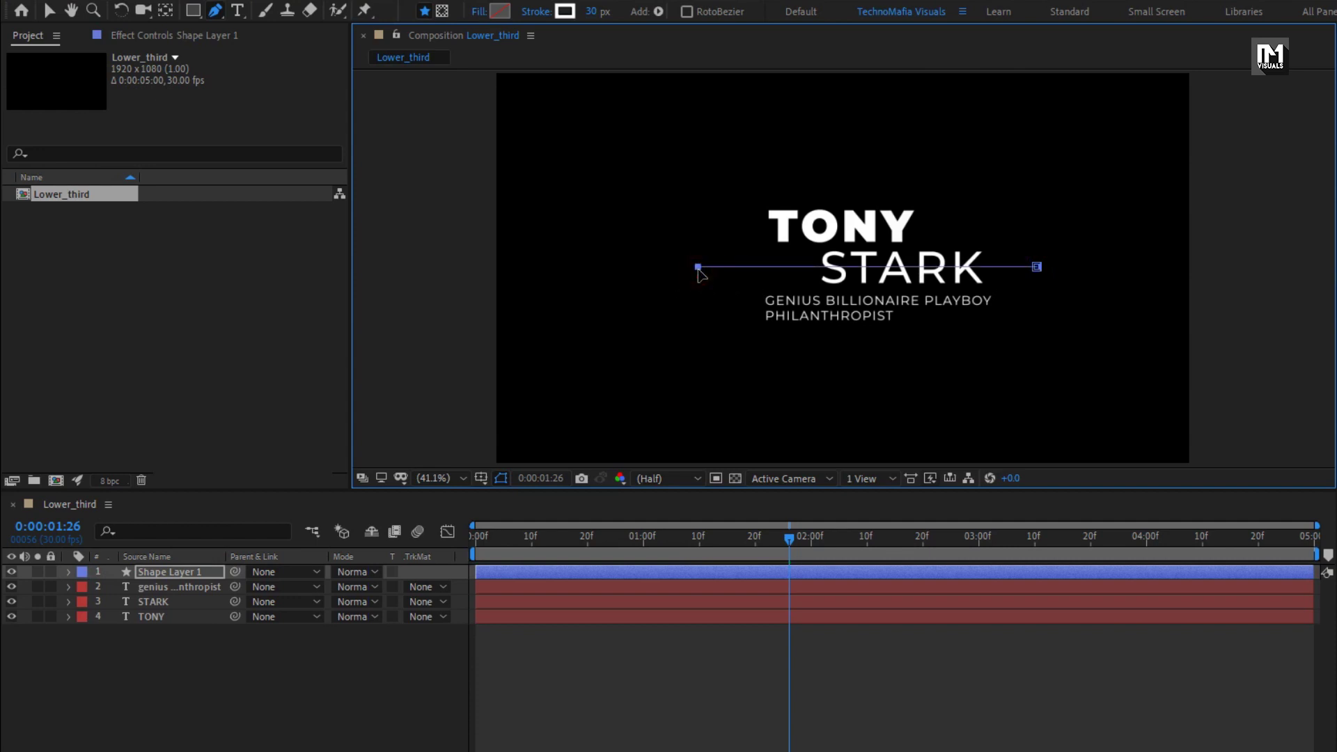
pyautogui.moveTo(589, 14); pyautogui.dragTo(667, 12)
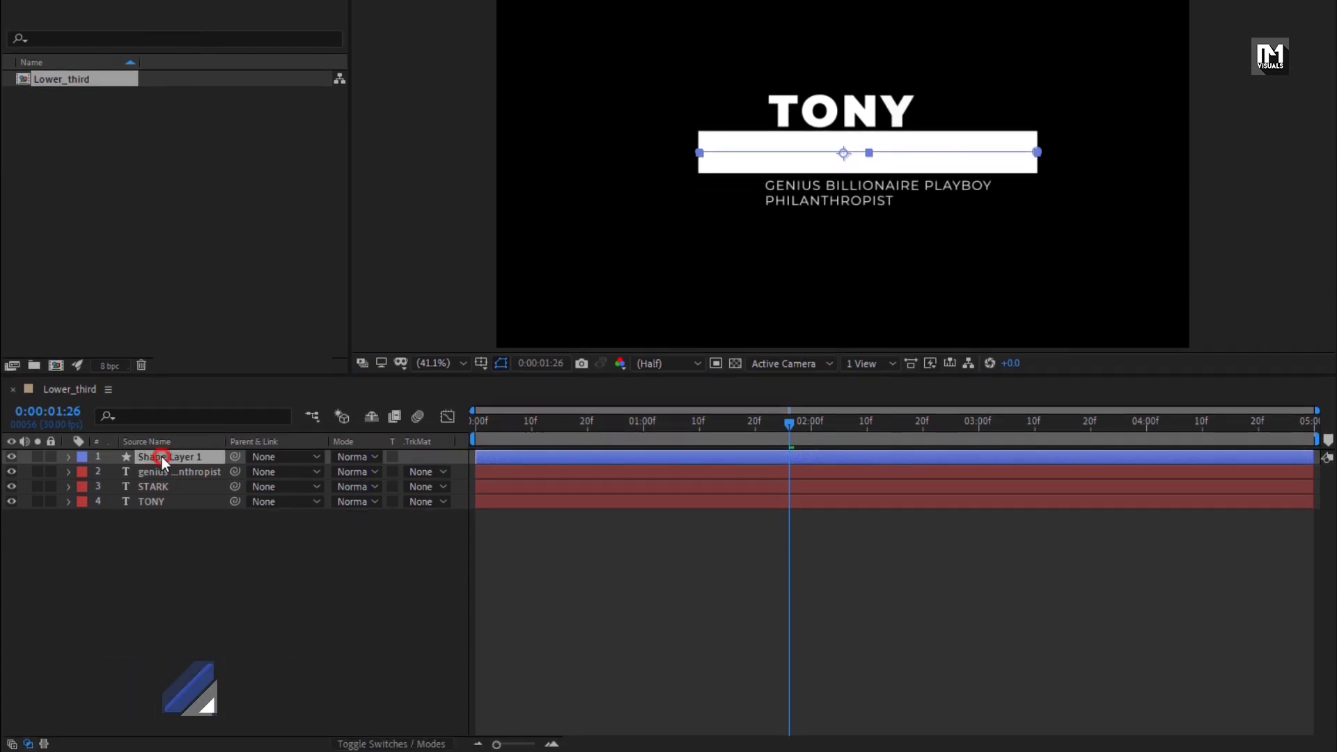
# Add Trim Paths to Shape Layer 1 and expand its properties
pyautogui.click(162, 571)
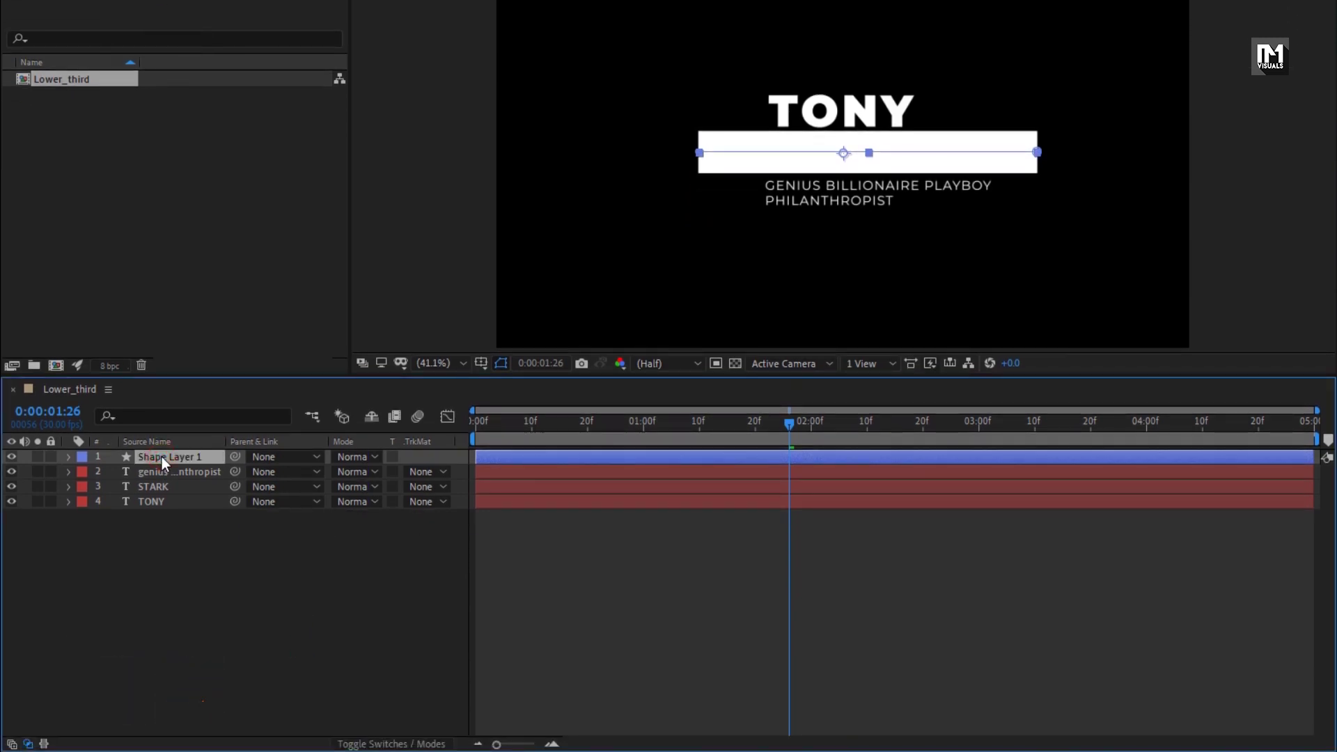
pyautogui.click(65, 457)
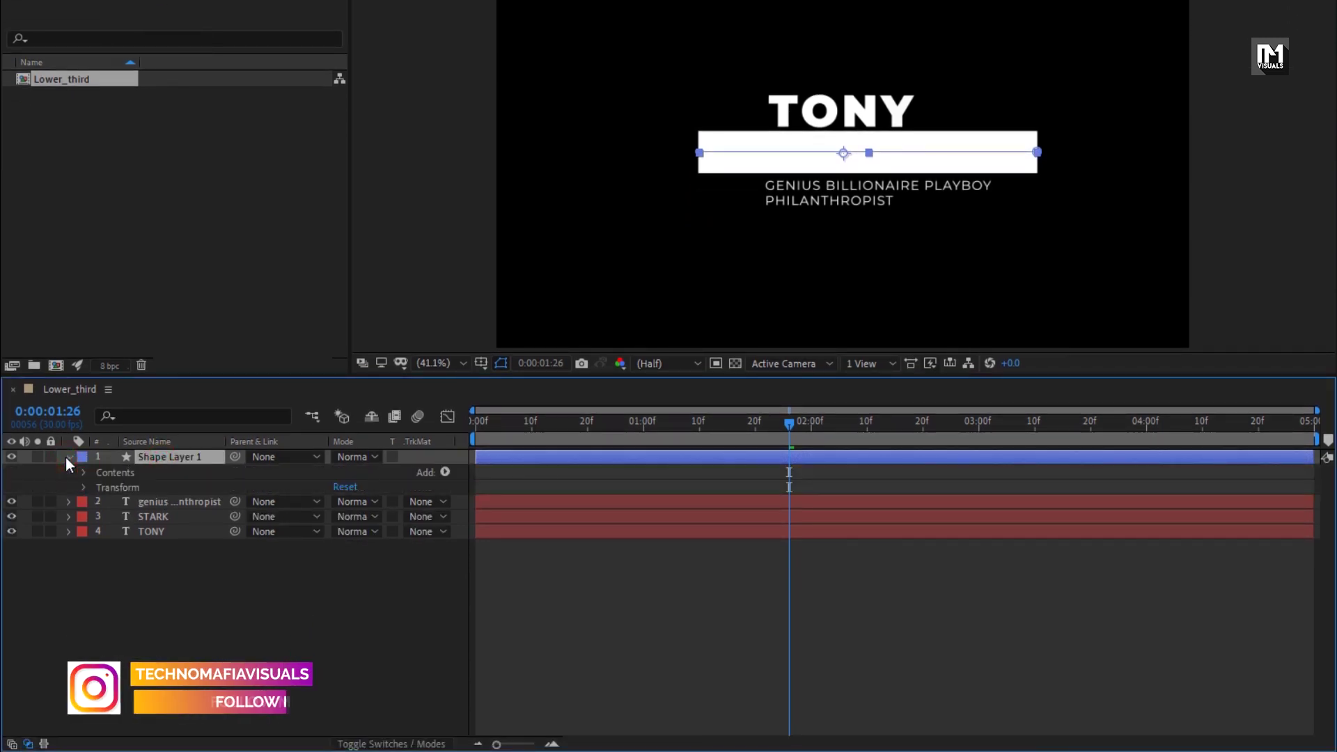
pyautogui.click(445, 473)
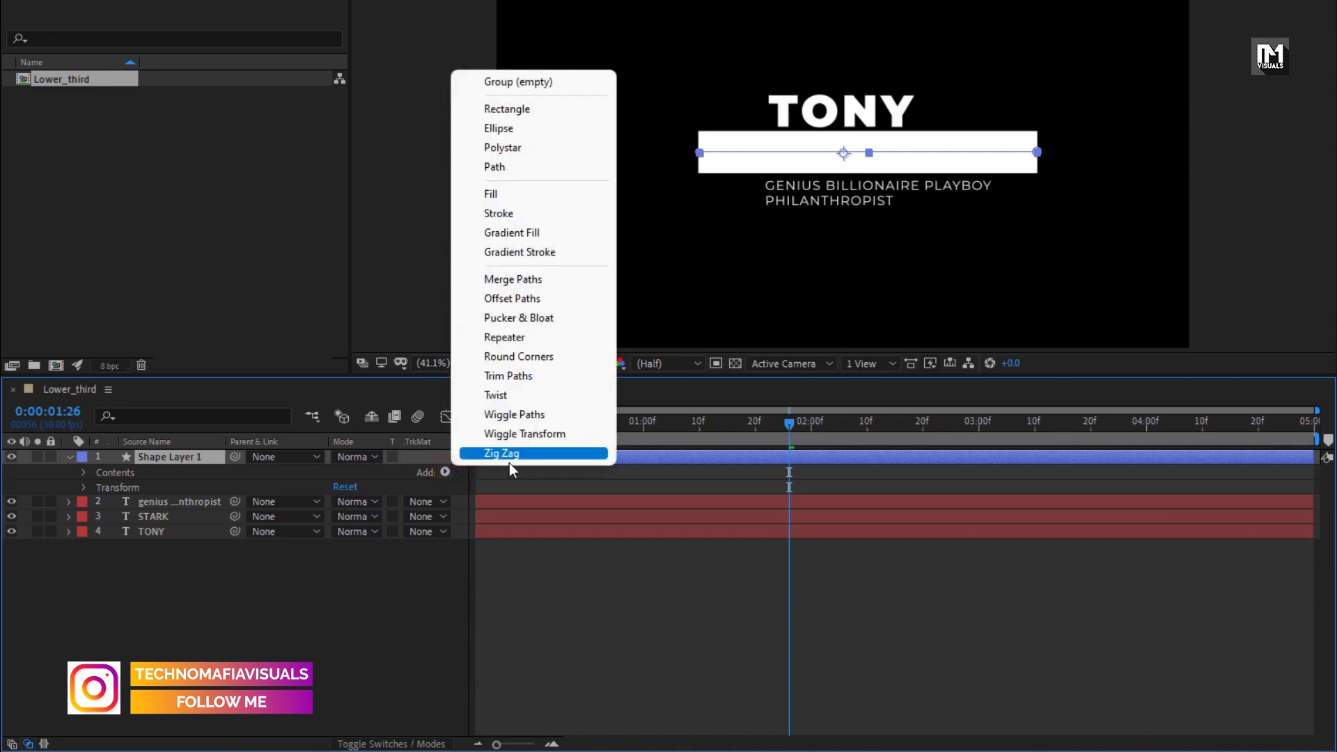
pyautogui.click(515, 375)
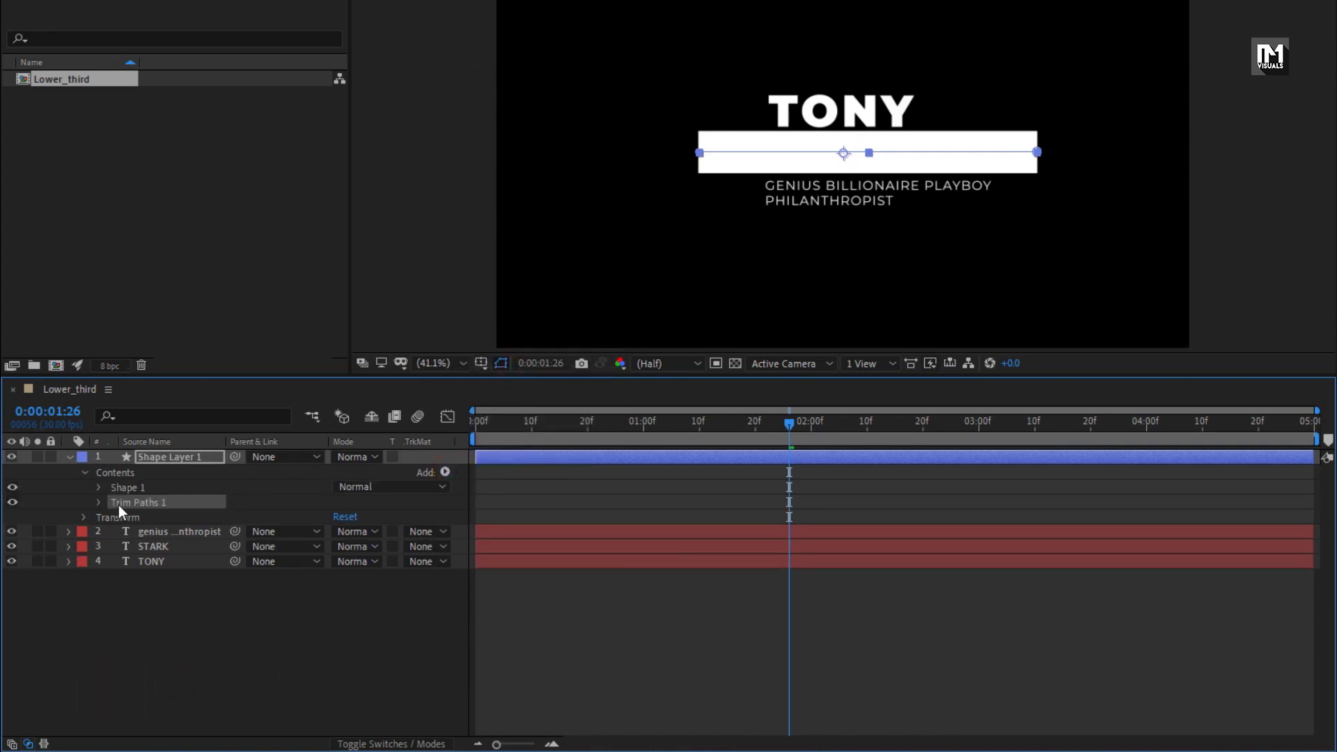
pyautogui.click(100, 503)
# Keyframe the Trim Paths End at 100% at 2 seconds and 0% at 0 seconds
pyautogui.moveTo(790, 421); pyautogui.dragTo(811, 421)
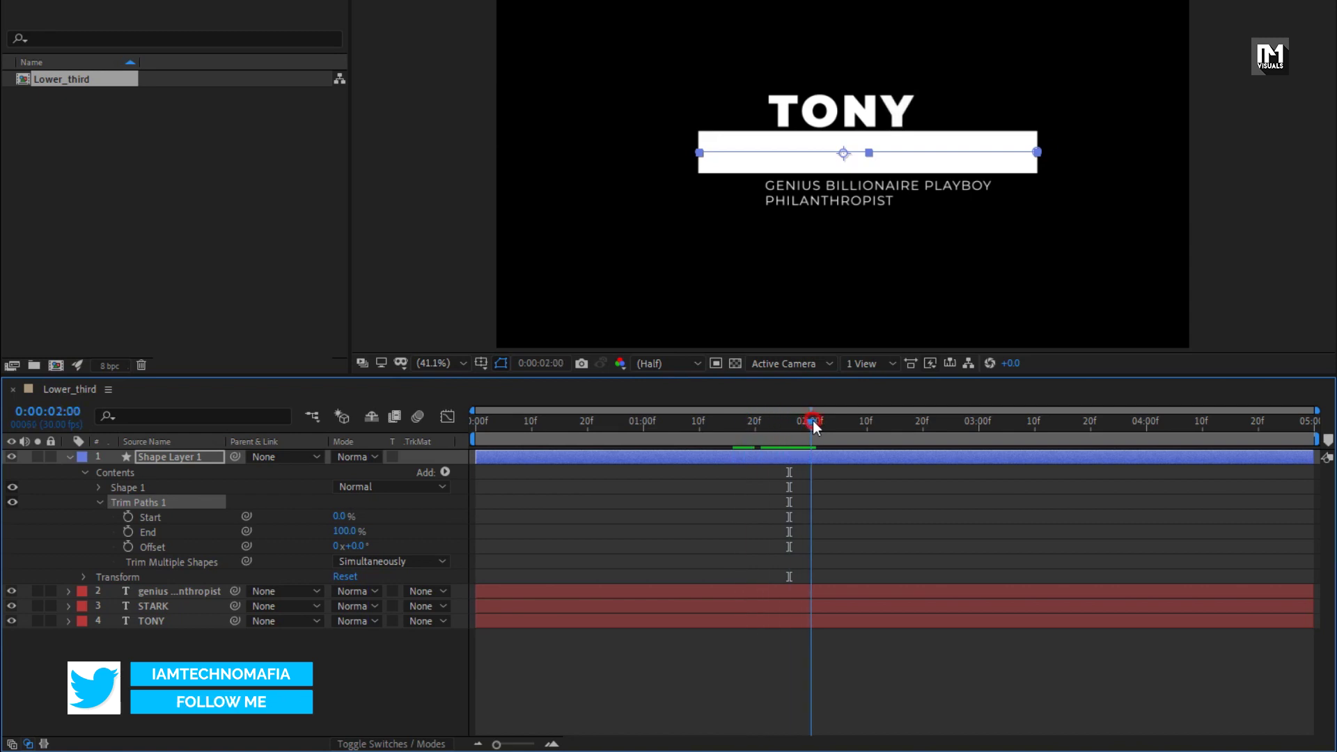
pyautogui.click(127, 532)
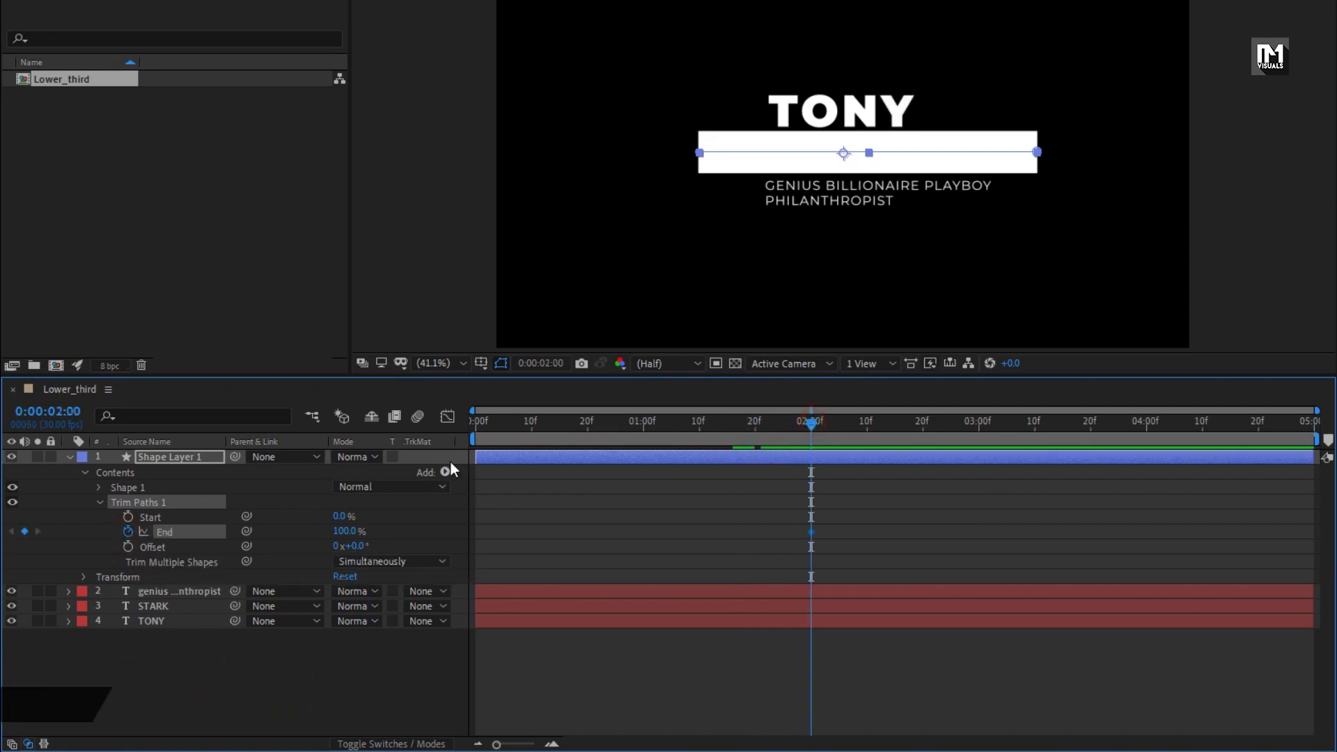
pyautogui.moveTo(491, 420); pyautogui.dragTo(417, 427)
pyautogui.moveTo(350, 534); pyautogui.dragTo(257, 530)
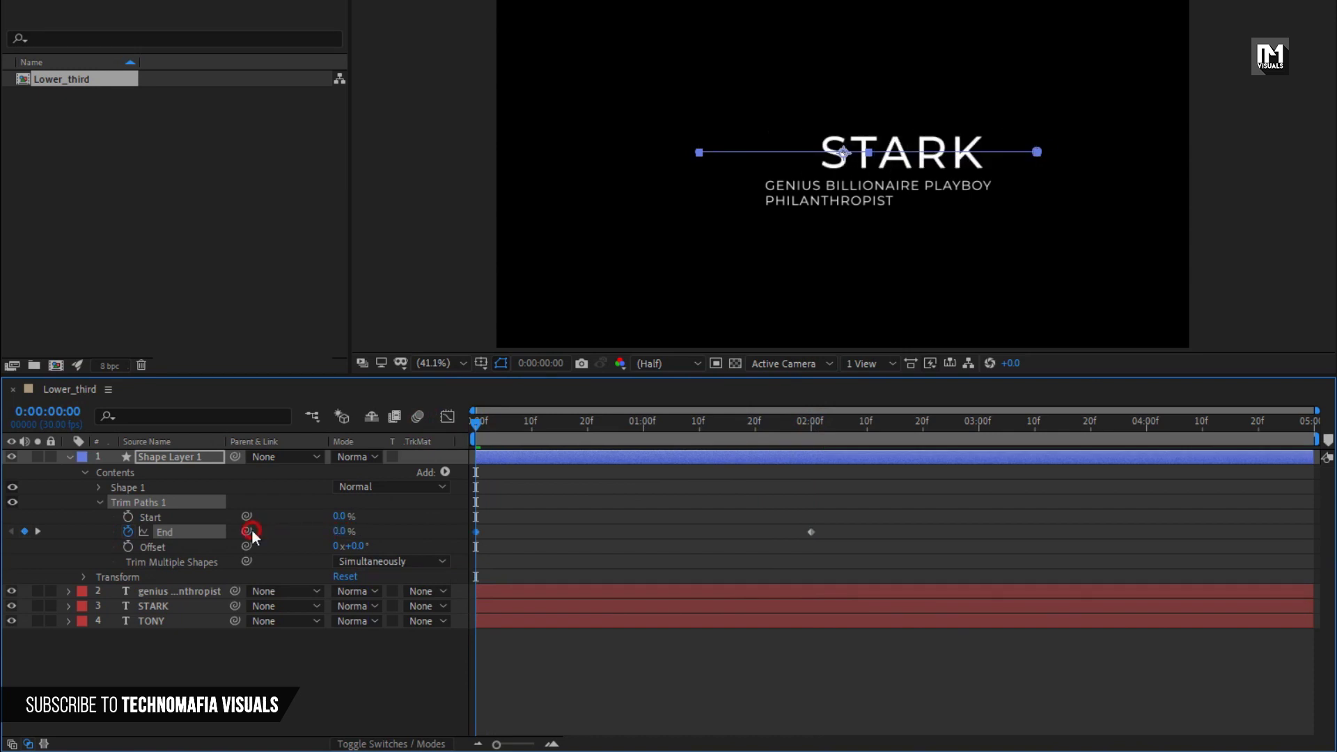
# Preview the bar's growth and apply Easy Ease to both Trim Paths End keyframes
pyautogui.moveTo(496, 422); pyautogui.dragTo(737, 416)
pyautogui.click(600, 533)
pyautogui.moveTo(836, 531); pyautogui.dragTo(456, 531)
pyautogui.rightClick(477, 534)
pyautogui.moveTo(561, 531)
pyautogui.click(749, 579)
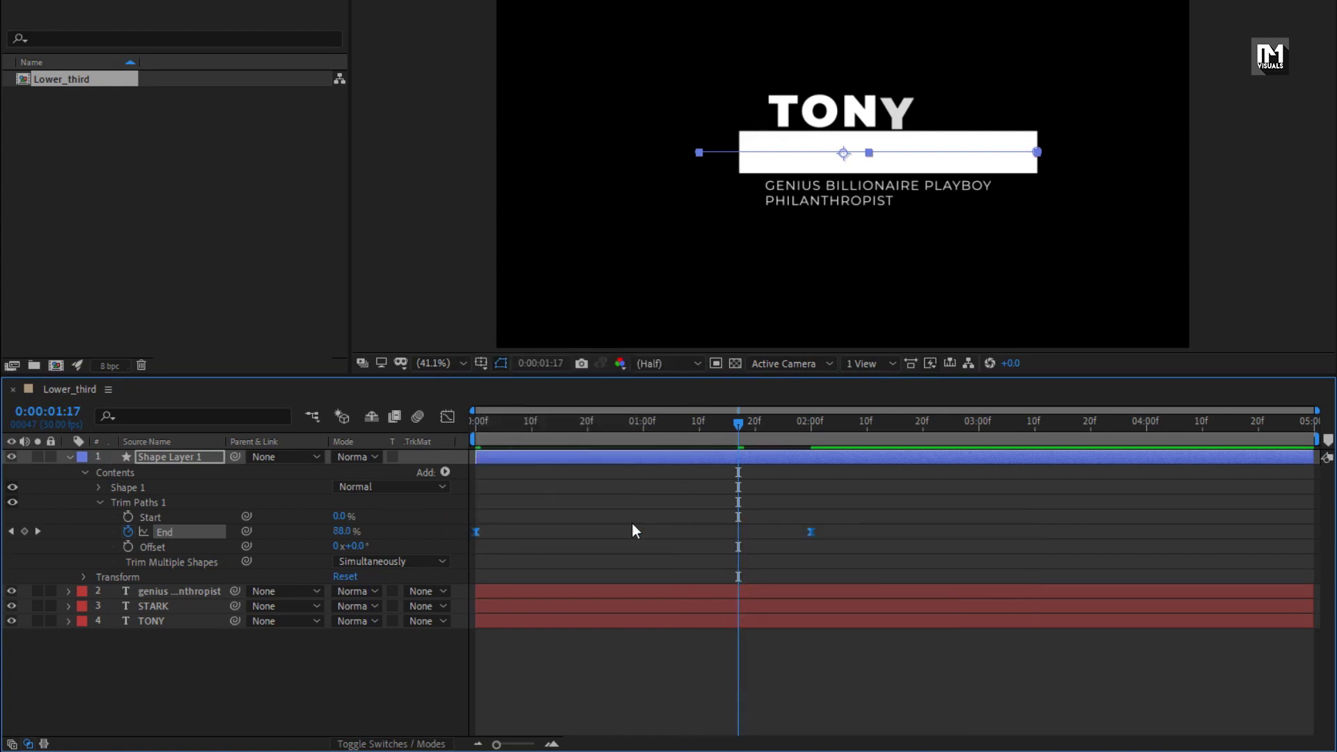
# Reshape the End speed graph by extending both keyframes' influence inward, with a sharp peak around 1 second, and preview it
pyautogui.click(448, 418)
pyautogui.moveTo(853, 674); pyautogui.dragTo(647, 692)
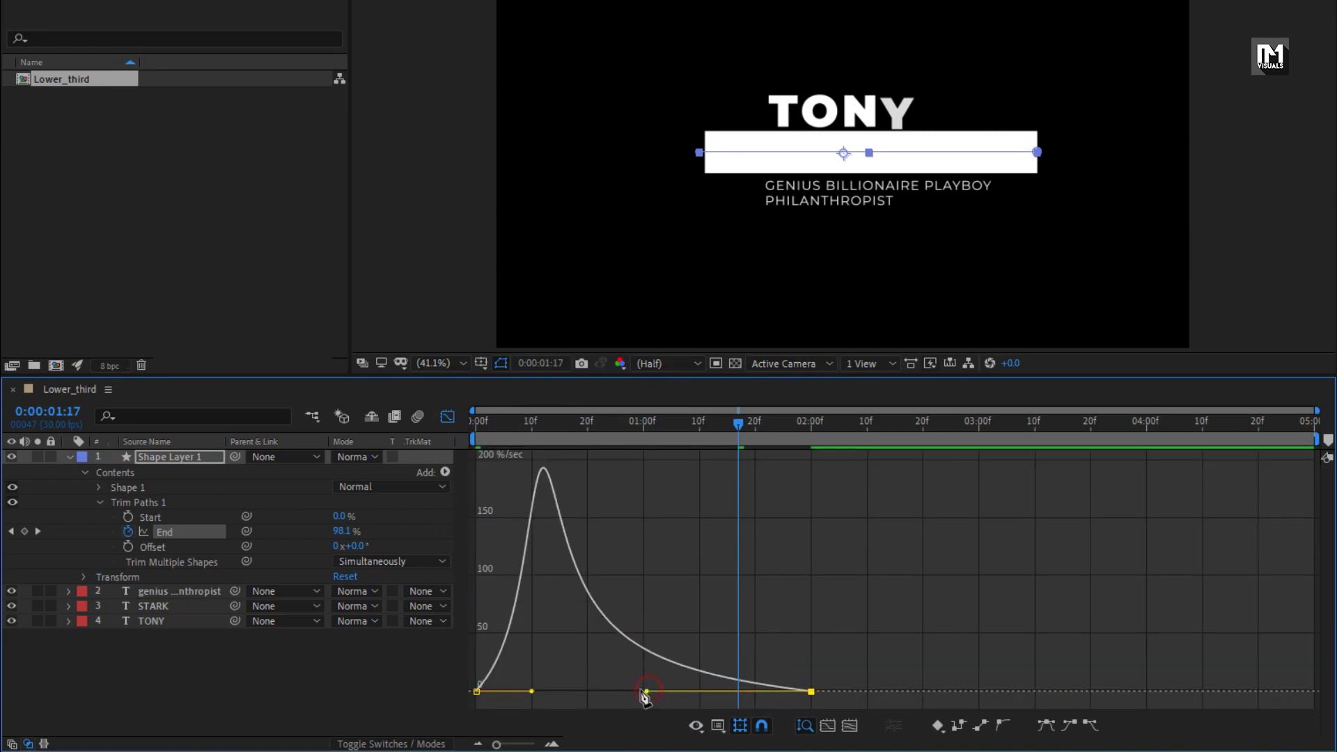
pyautogui.moveTo(532, 692); pyautogui.dragTo(659, 691)
pyautogui.moveTo(480, 433); pyautogui.dragTo(540, 420)
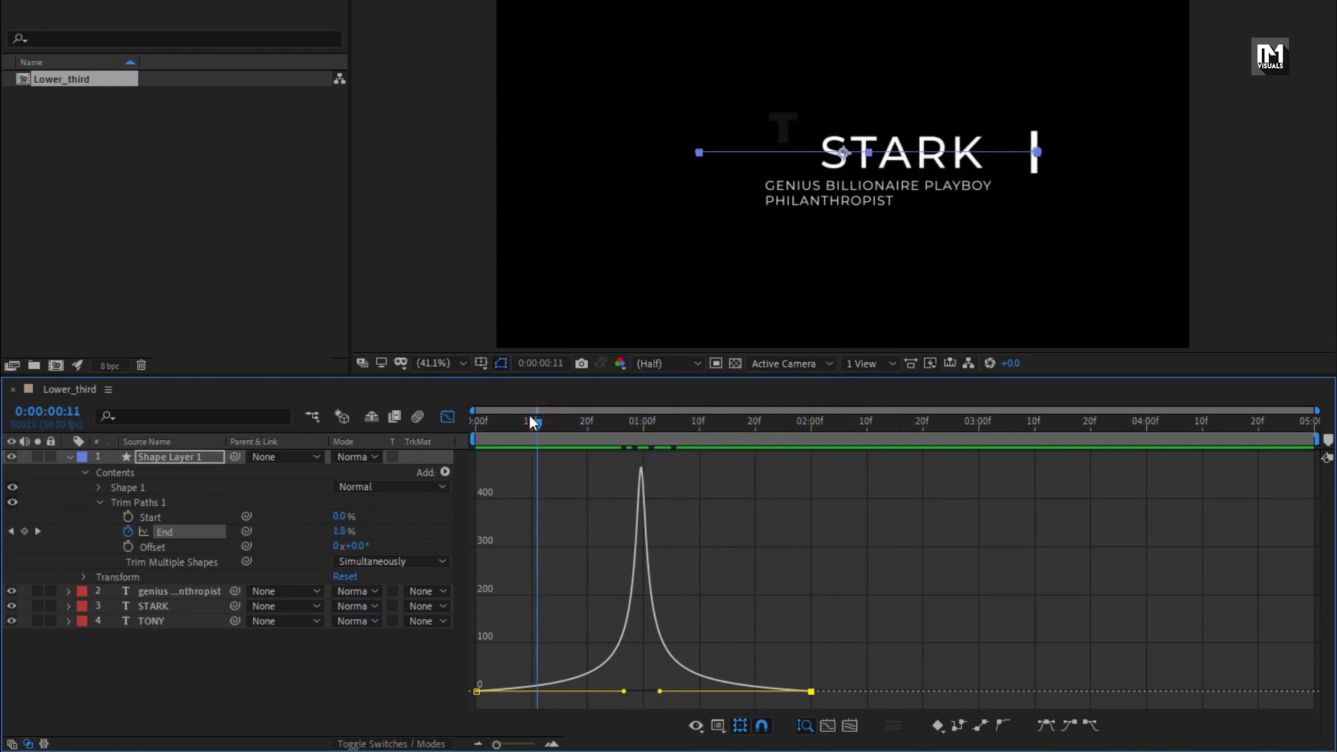
pyautogui.click(446, 415)
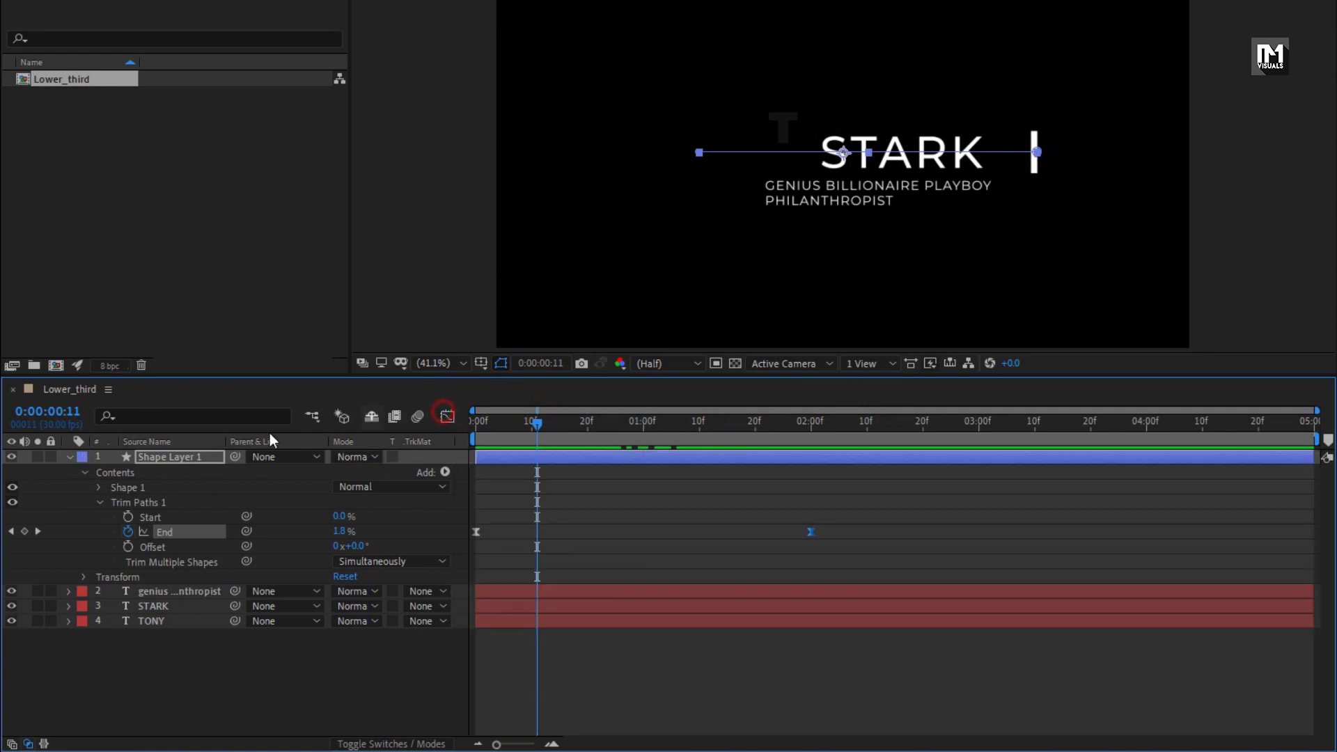
# Move Shape Layer 1 below the tagline layer, directly above STARK, and select the STARK layer
pyautogui.click(69, 457)
pyautogui.click(154, 460)
pyautogui.moveTo(158, 462); pyautogui.dragTo(166, 479)
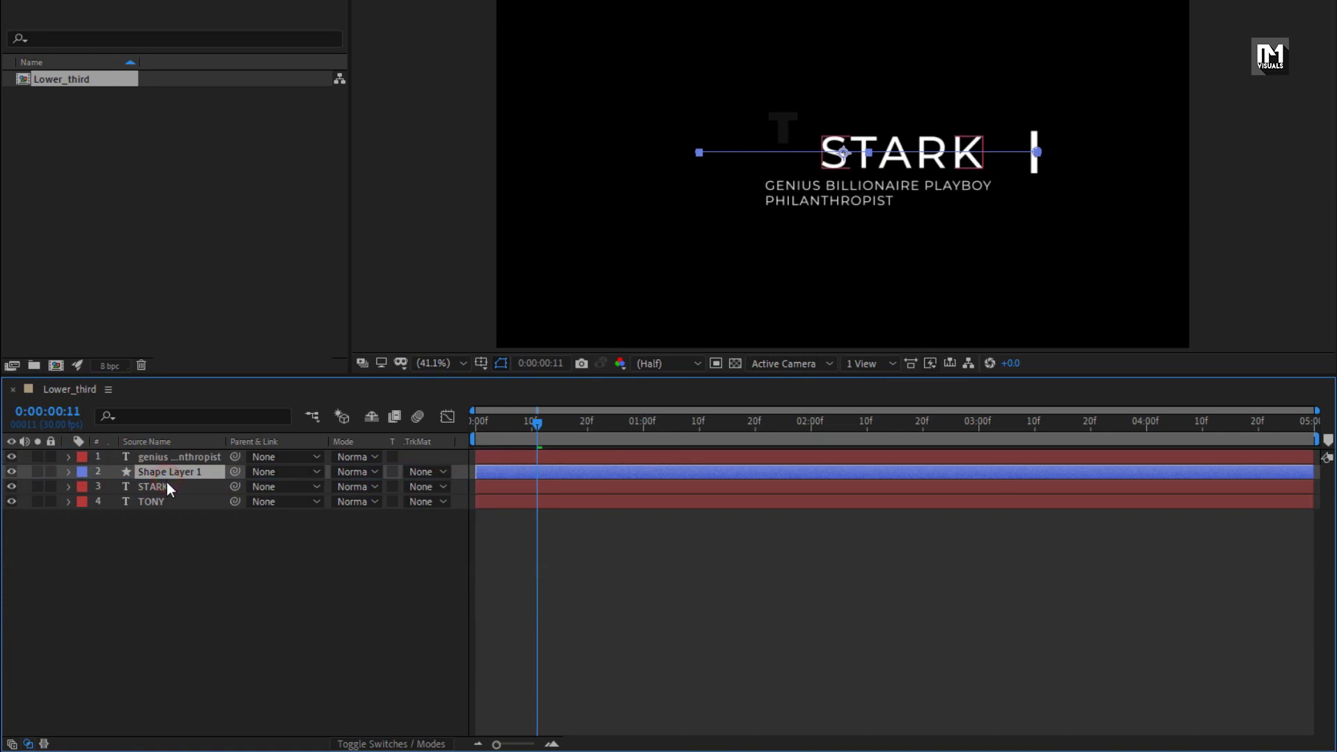
pyautogui.click(155, 488)
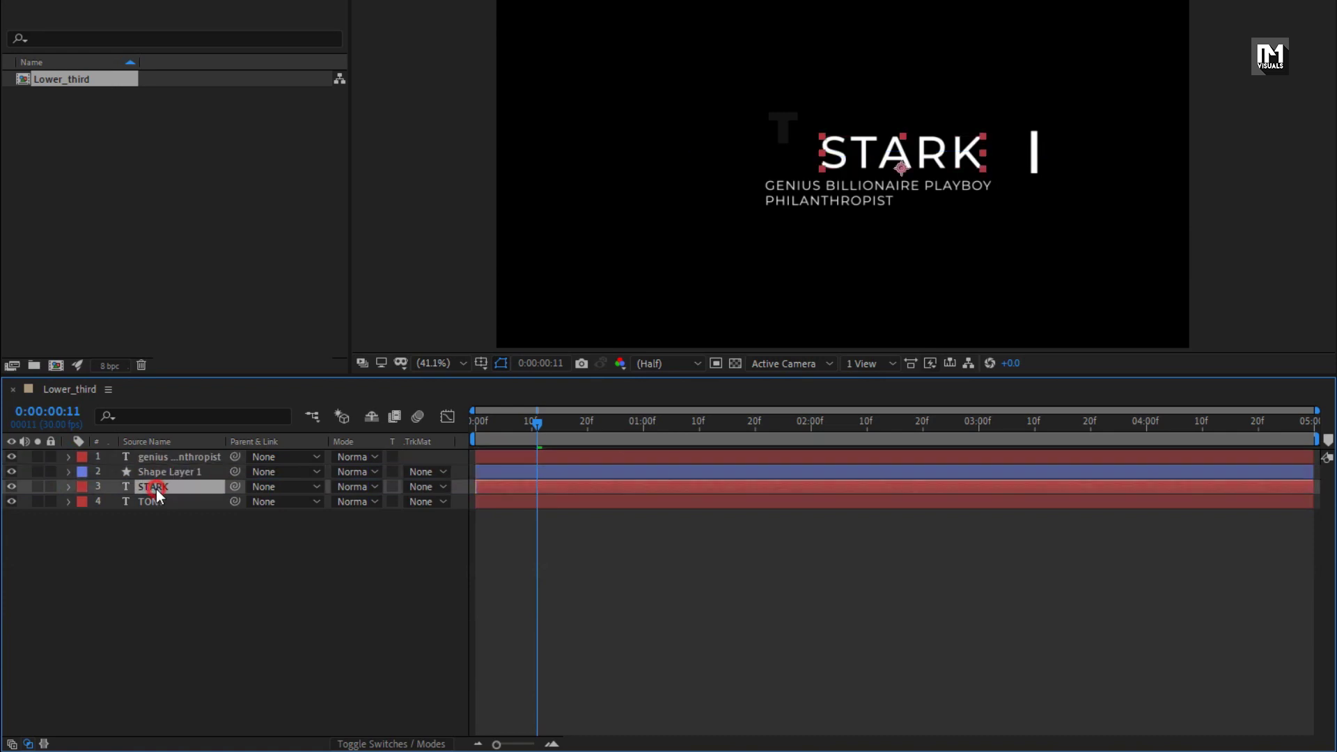
# Set STARK's track matte to Alpha Matte "Shape Layer 1" and preview the reveal
pyautogui.click(426, 487)
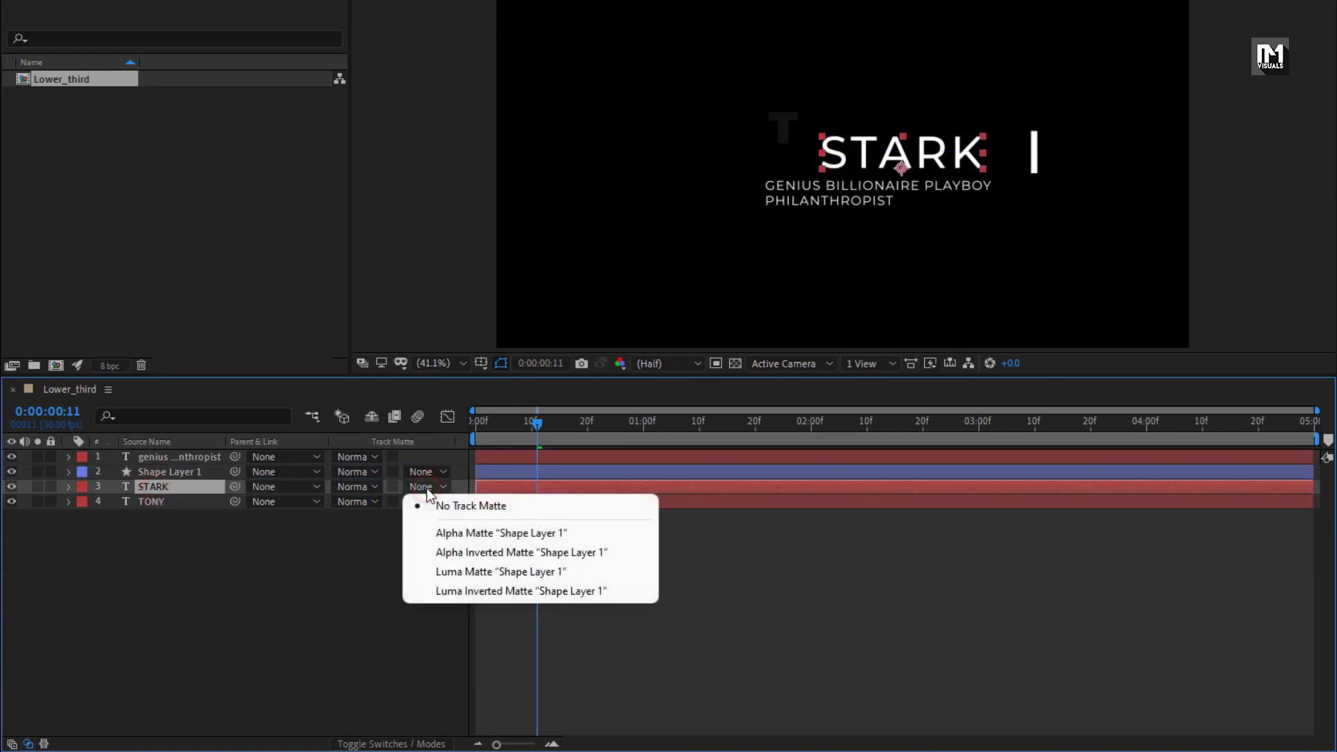
pyautogui.click(518, 534)
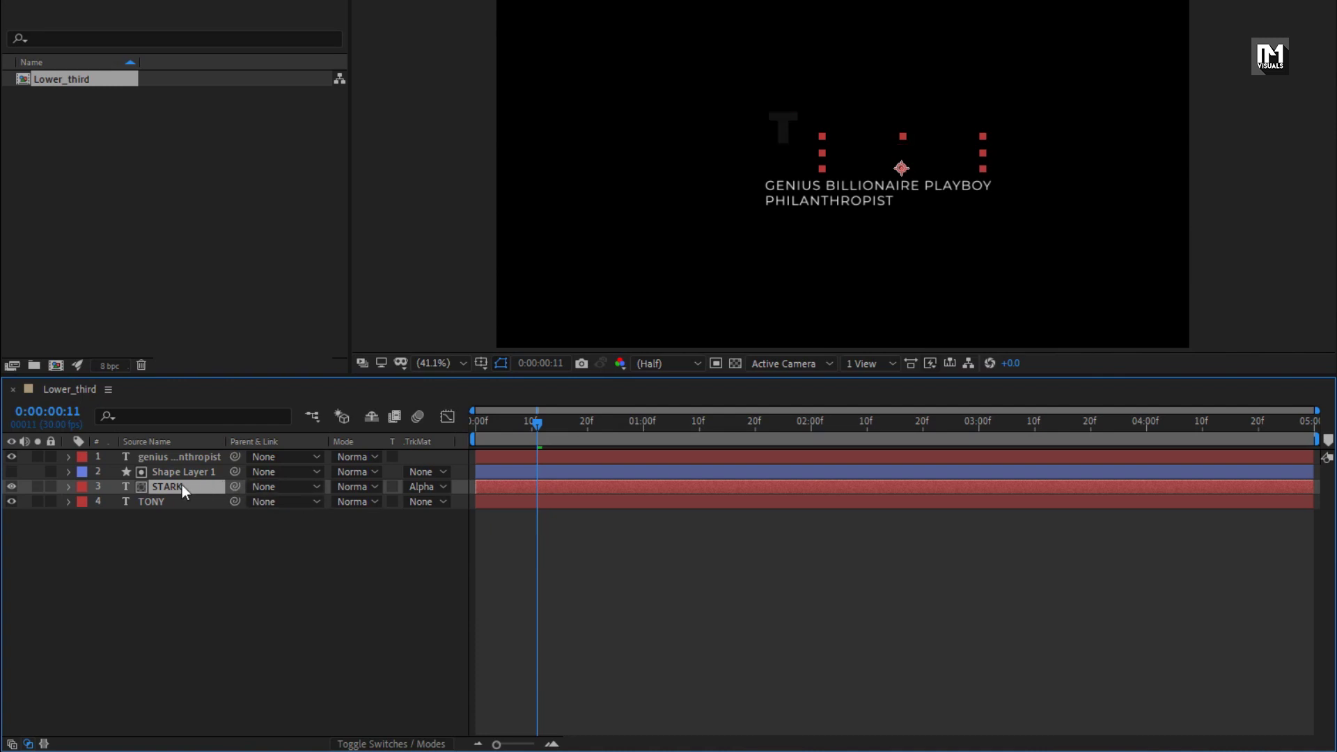
pyautogui.moveTo(529, 428); pyautogui.dragTo(633, 432)
# Keyframe STARK's Position at its current place at 2 seconds and shifted left to X 461.4 at 0 seconds
pyautogui.press('p')
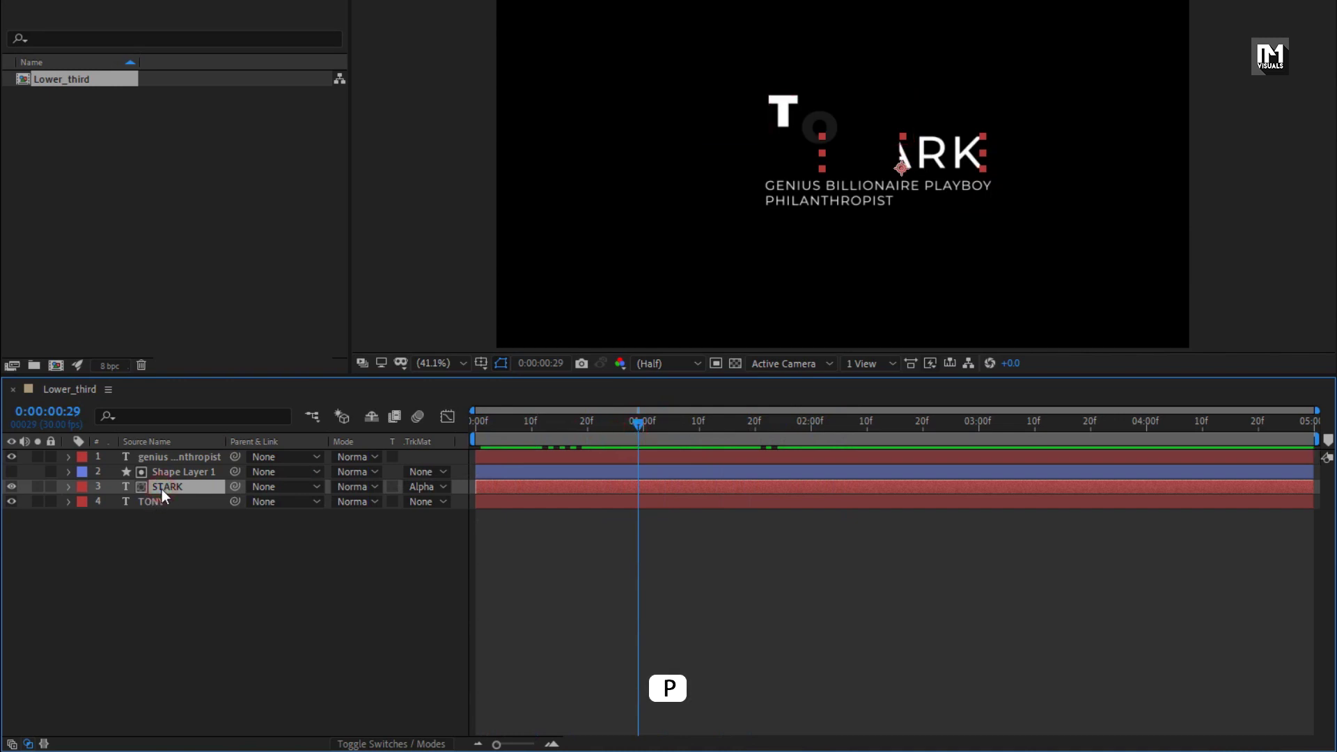
pyautogui.press('p')
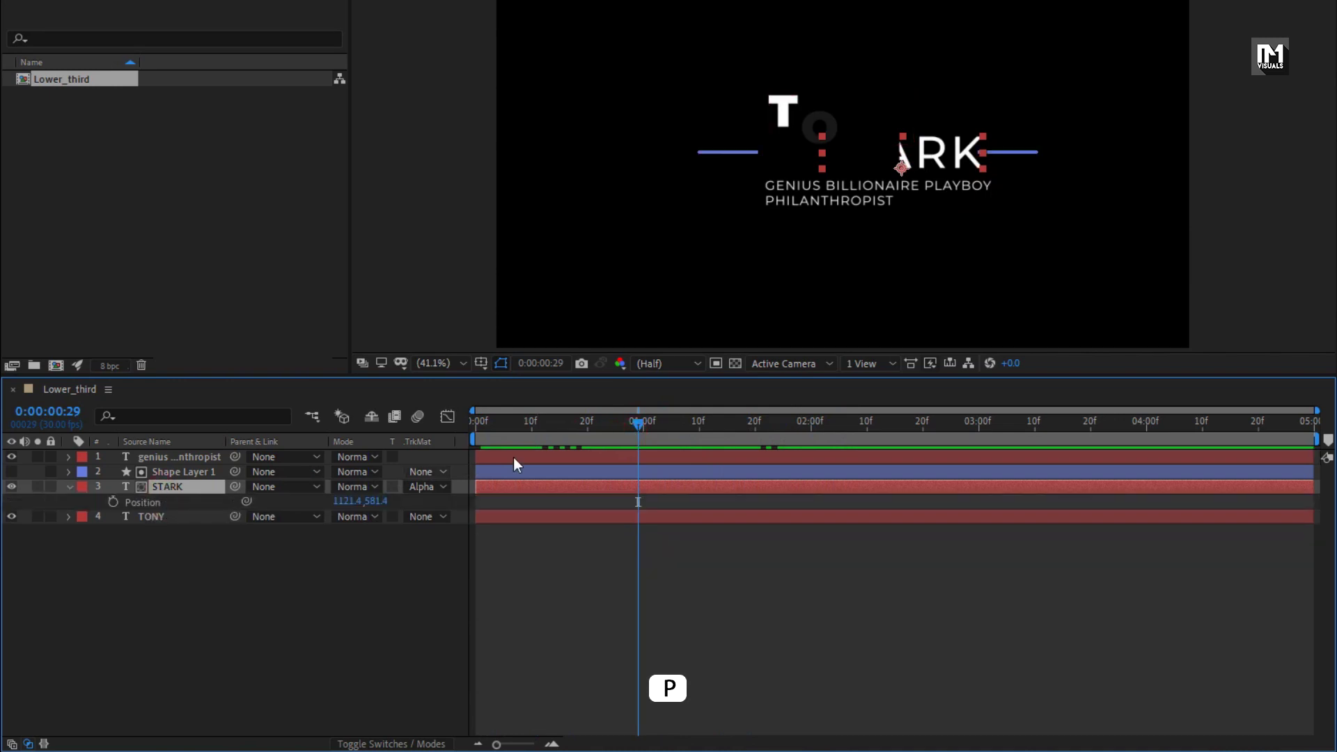
pyautogui.moveTo(799, 426); pyautogui.dragTo(810, 430)
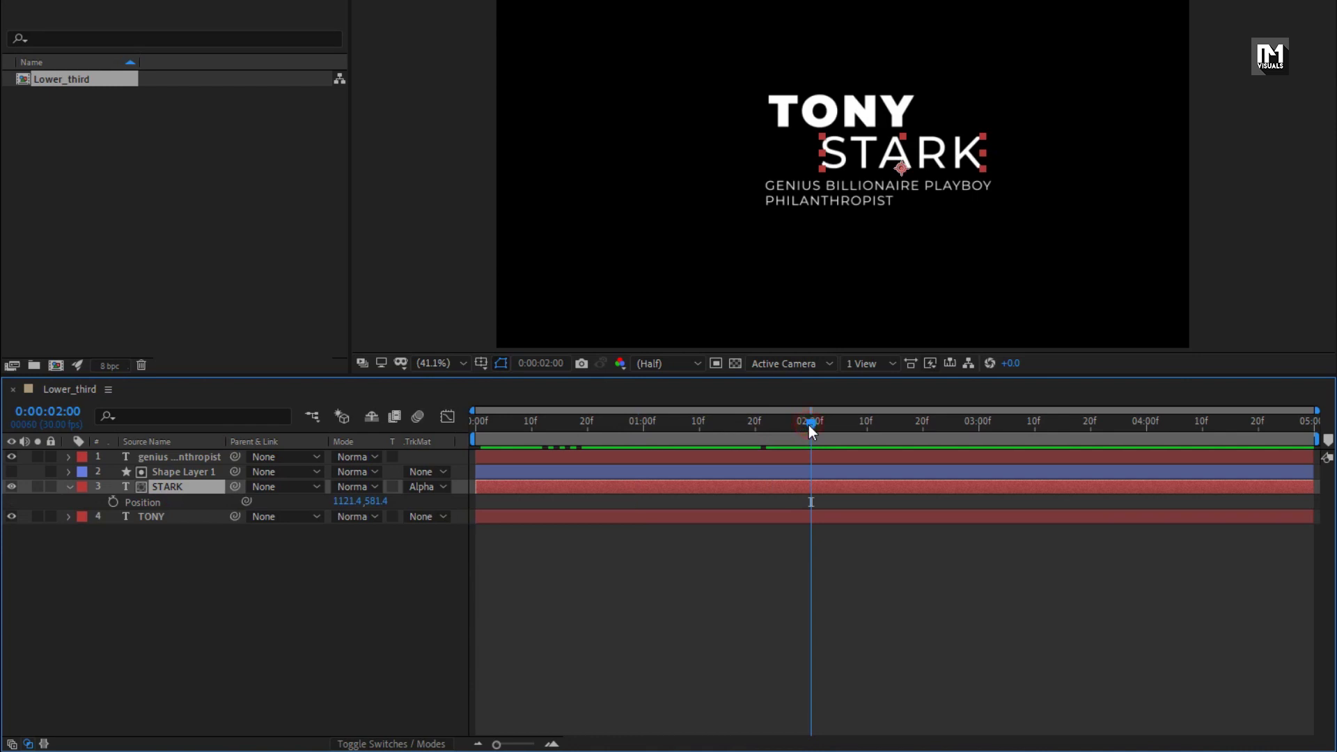
pyautogui.click(112, 502)
pyautogui.moveTo(512, 426); pyautogui.dragTo(479, 430)
pyautogui.moveTo(343, 503); pyautogui.dragTo(66, 496)
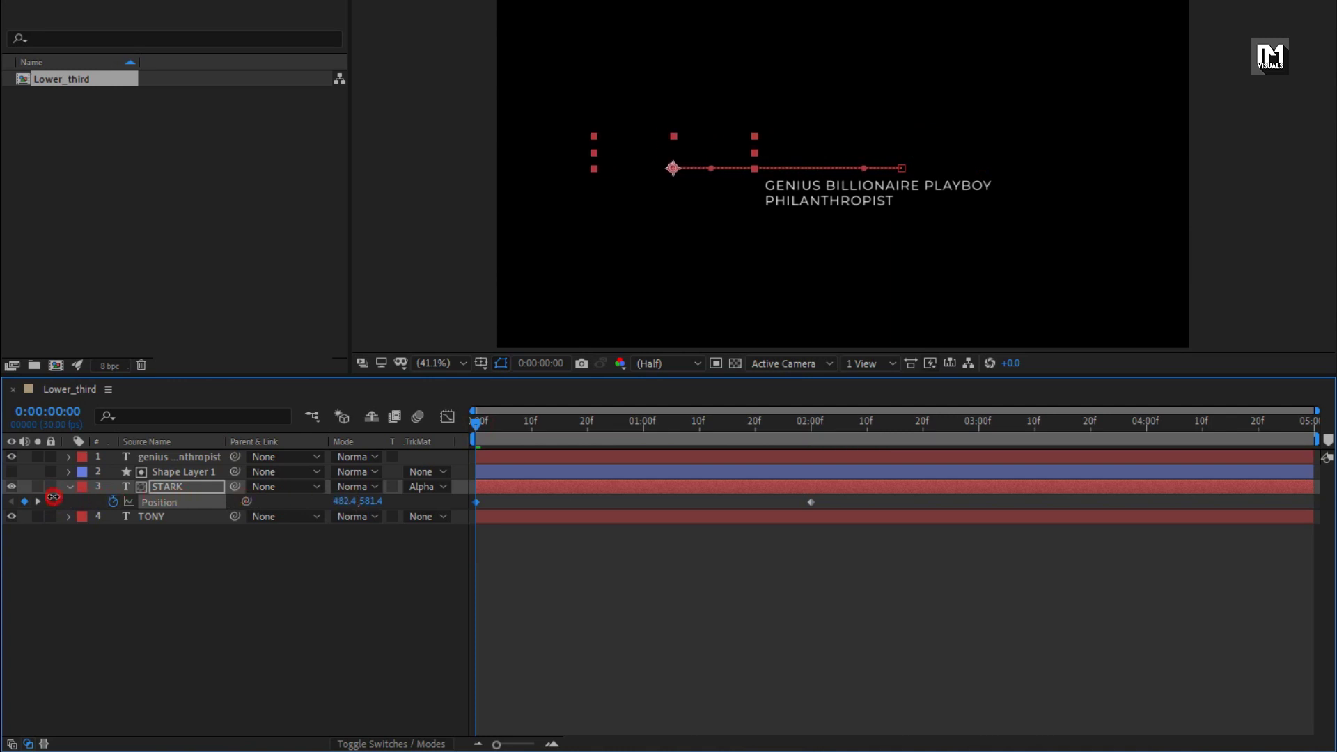
# Preview STARK's slide and apply Easy Ease to both of its Position keyframes
pyautogui.moveTo(486, 427); pyautogui.dragTo(721, 446)
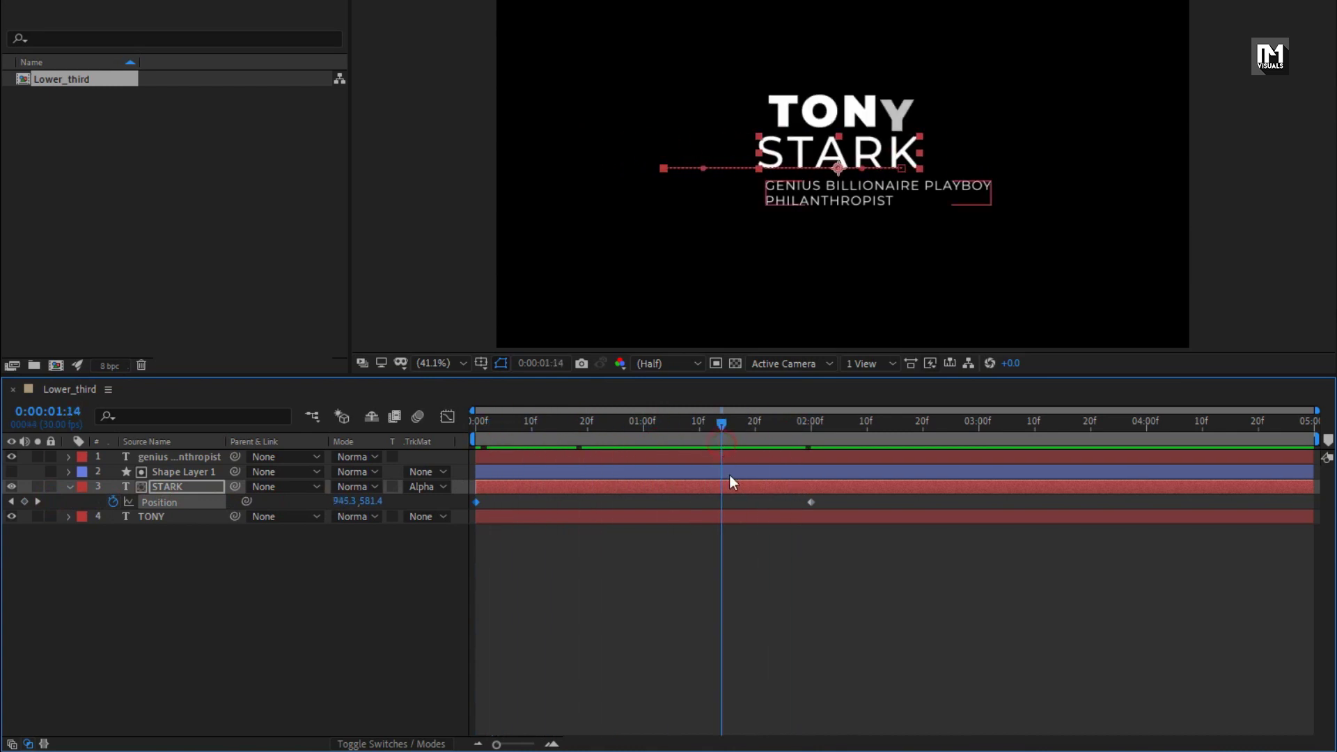
pyautogui.moveTo(828, 513); pyautogui.dragTo(468, 508)
pyautogui.rightClick(475, 504)
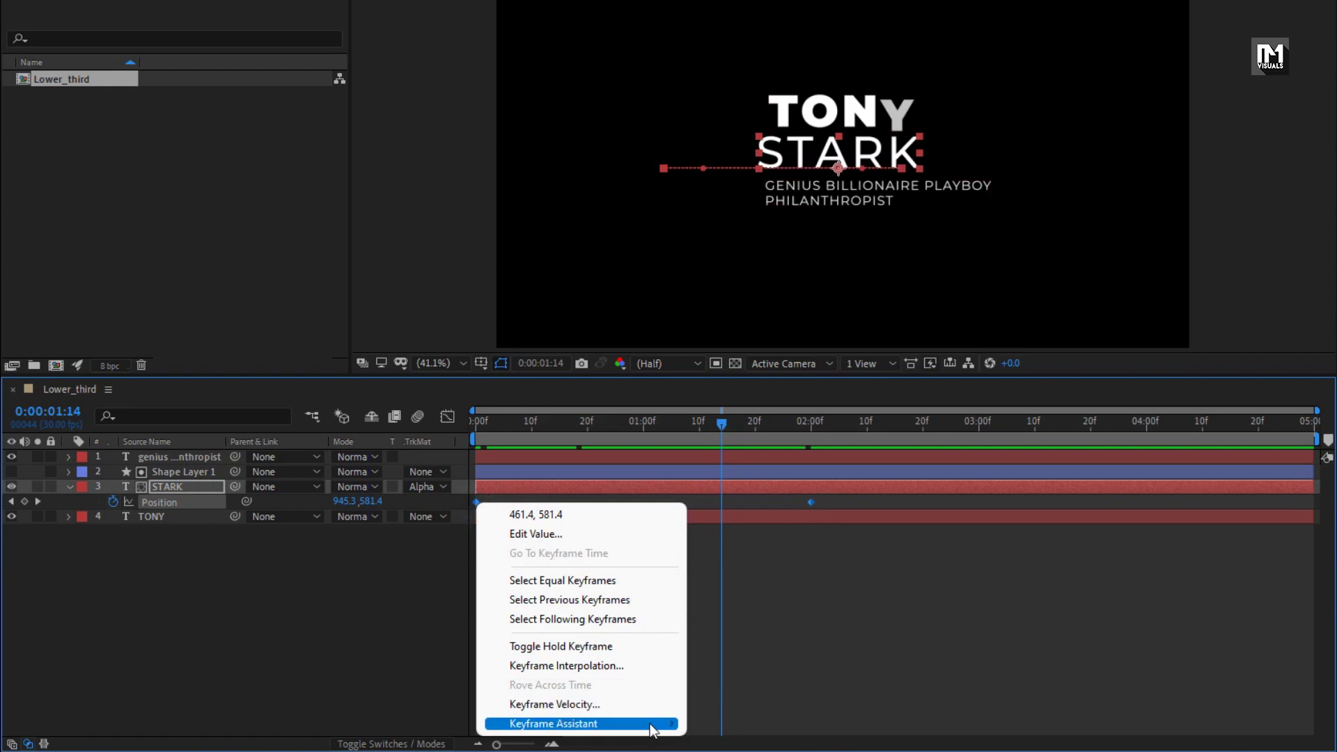
pyautogui.moveTo(650, 724)
pyautogui.click(721, 587)
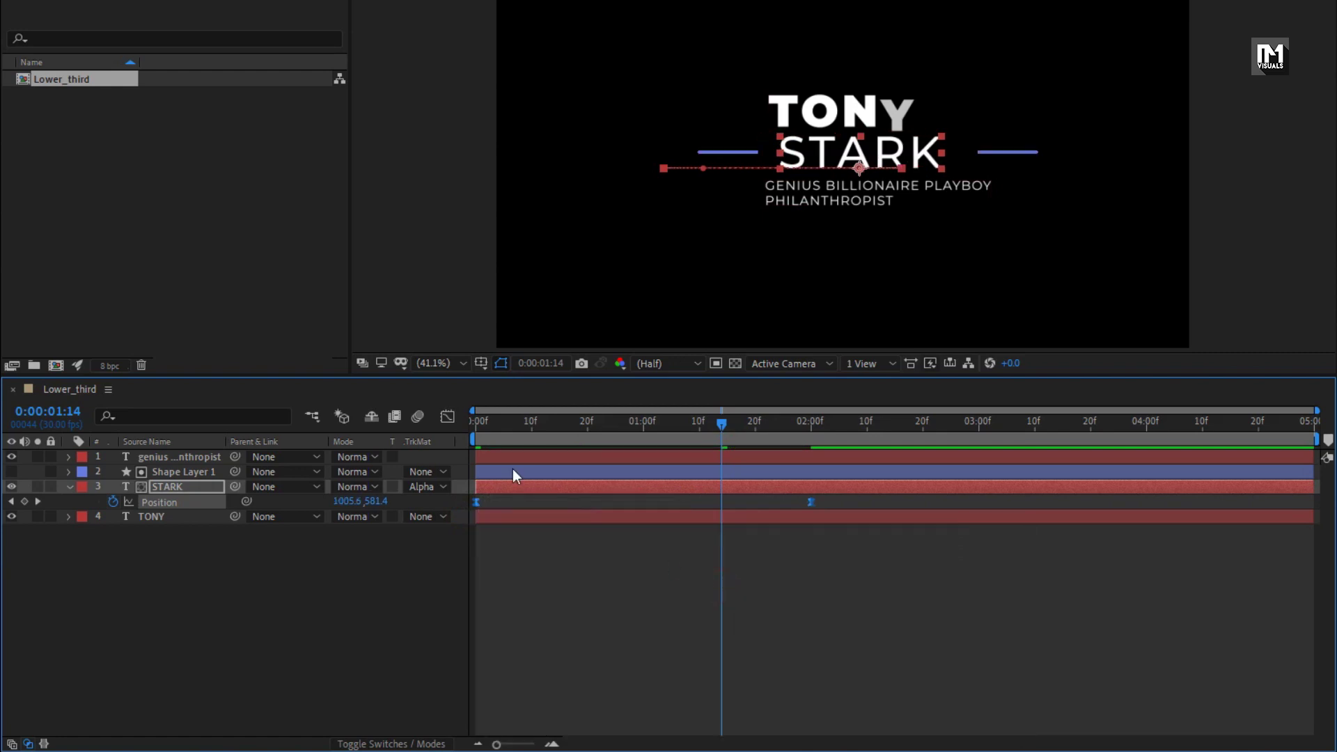
# Reshape STARK's Position speed graph by extending both keyframes' influence inward, with a sharp peak around 1 second, and preview it
pyautogui.click(448, 417)
pyautogui.moveTo(829, 676); pyautogui.dragTo(675, 693)
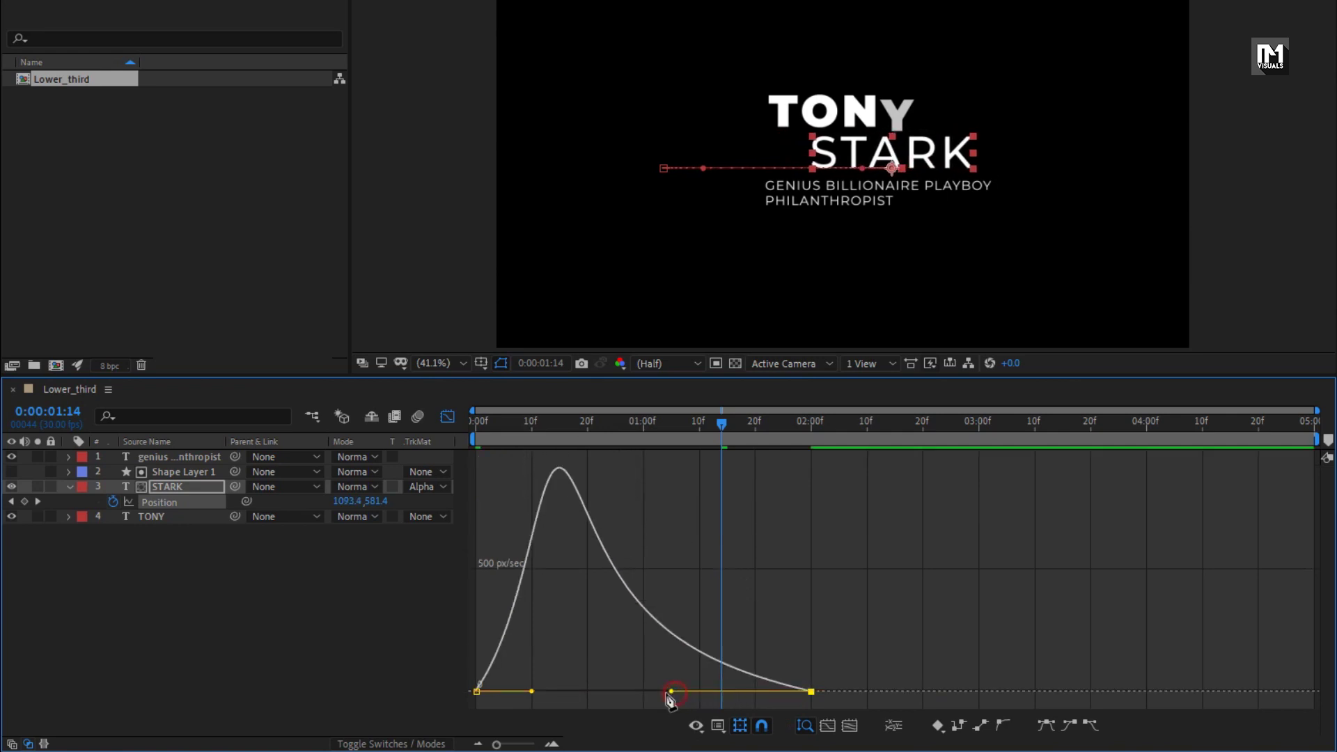
pyautogui.moveTo(553, 693); pyautogui.dragTo(617, 693)
pyautogui.moveTo(512, 438)
pyautogui.mouseDown()
pyautogui.moveTo(798, 436)
pyautogui.moveTo(571, 433)
pyautogui.moveTo(737, 433)
pyautogui.mouseUp()
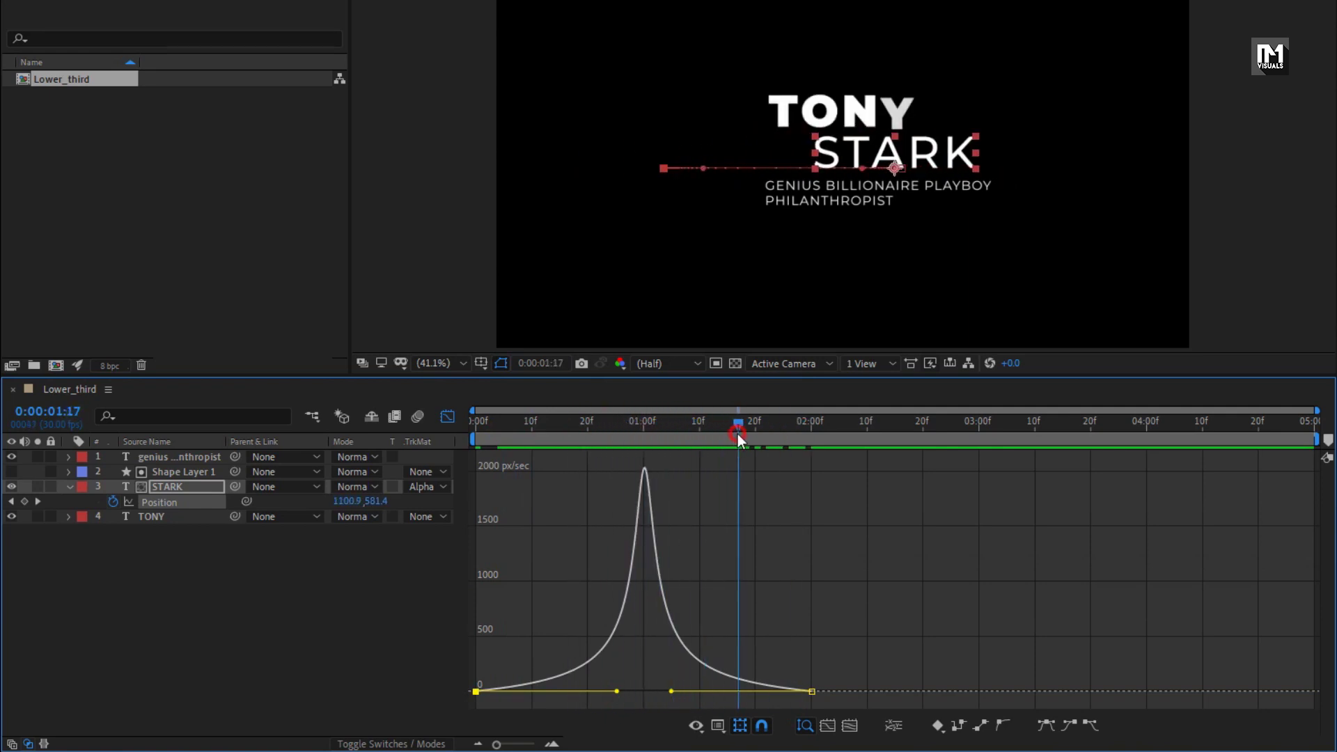
pyautogui.click(449, 414)
pyautogui.moveTo(540, 424); pyautogui.dragTo(766, 426)
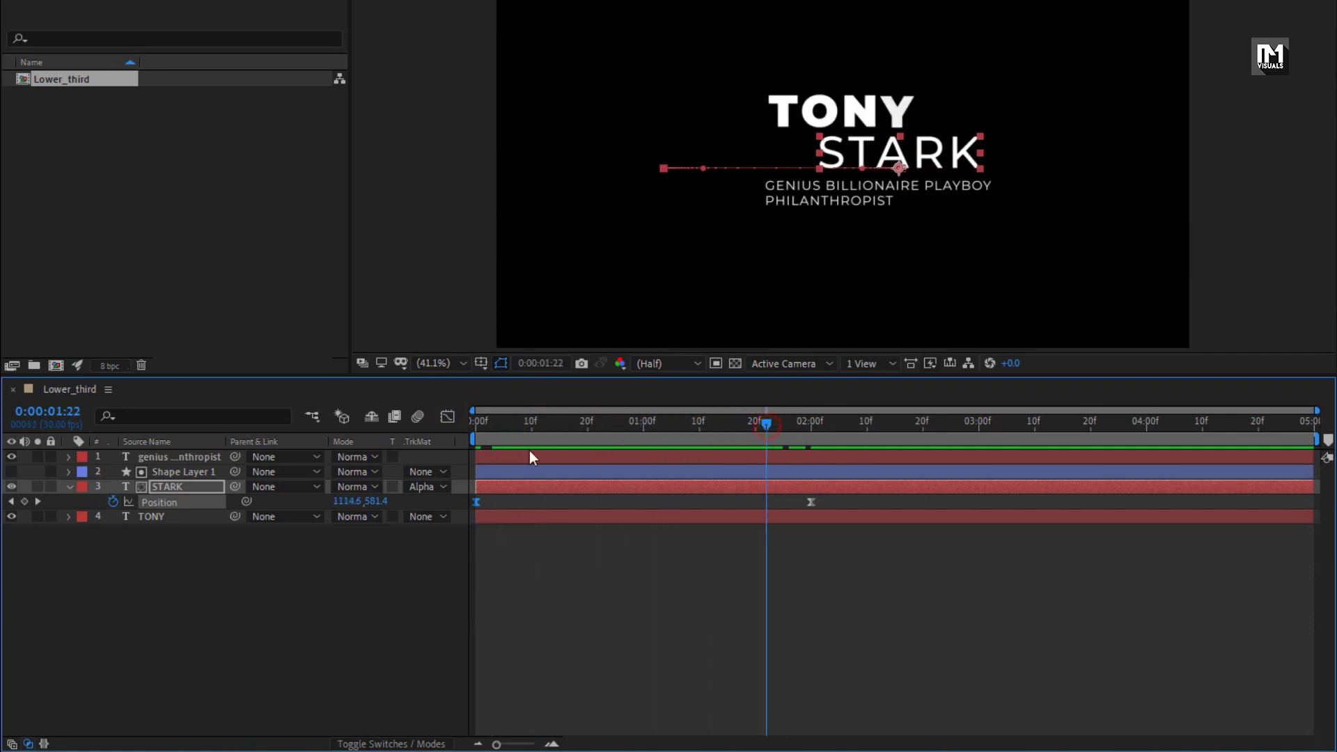
pyautogui.click(71, 489)
# Duplicate Shape Layer 1, move the copy to the top of the layer stack, and make it visible
pyautogui.click(207, 471)
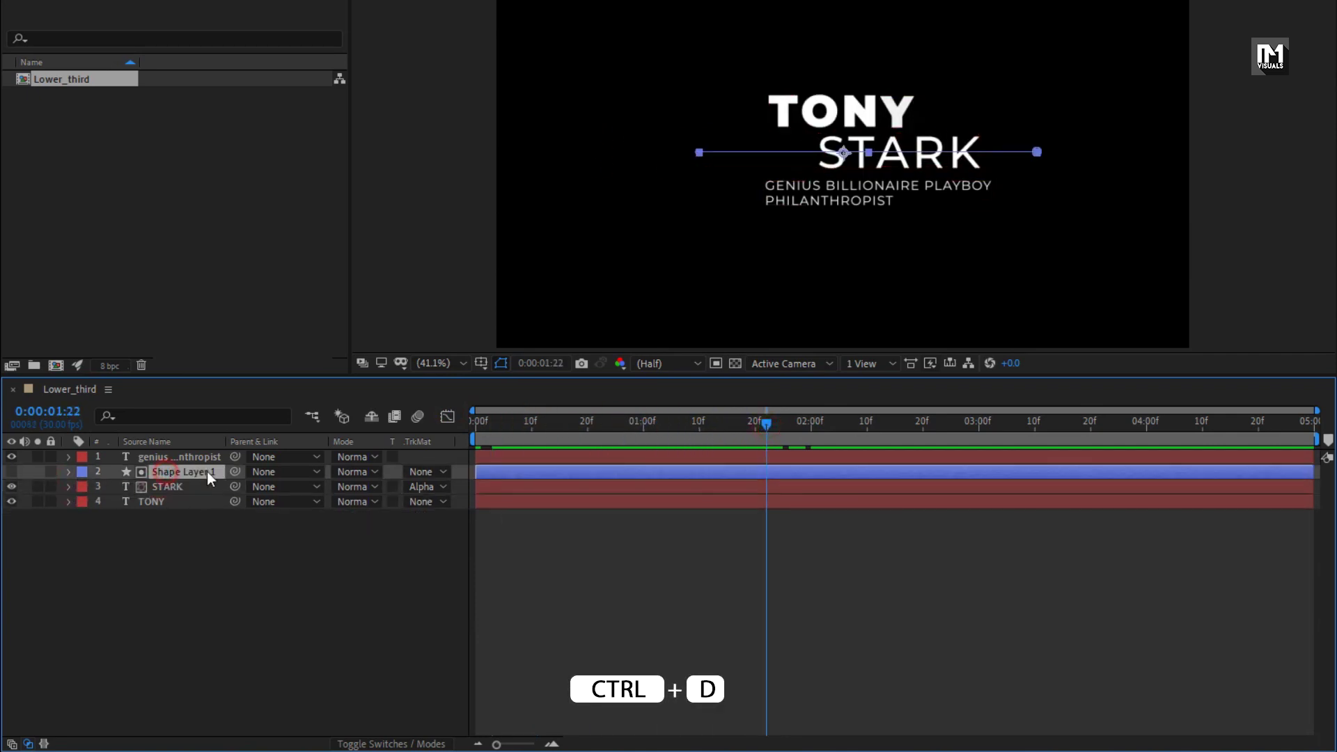
pyautogui.hotkey('ctrl', 'd')
pyautogui.moveTo(200, 470); pyautogui.dragTo(199, 454)
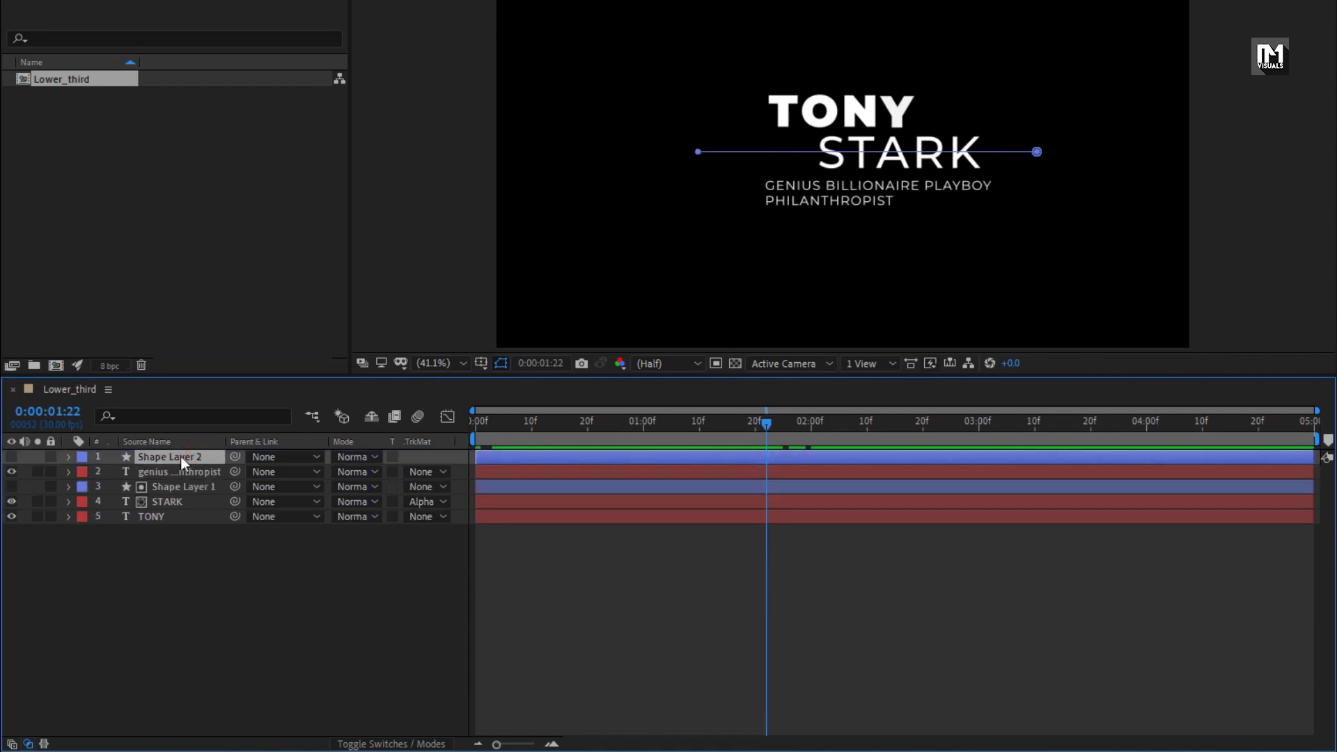
pyautogui.click(12, 456)
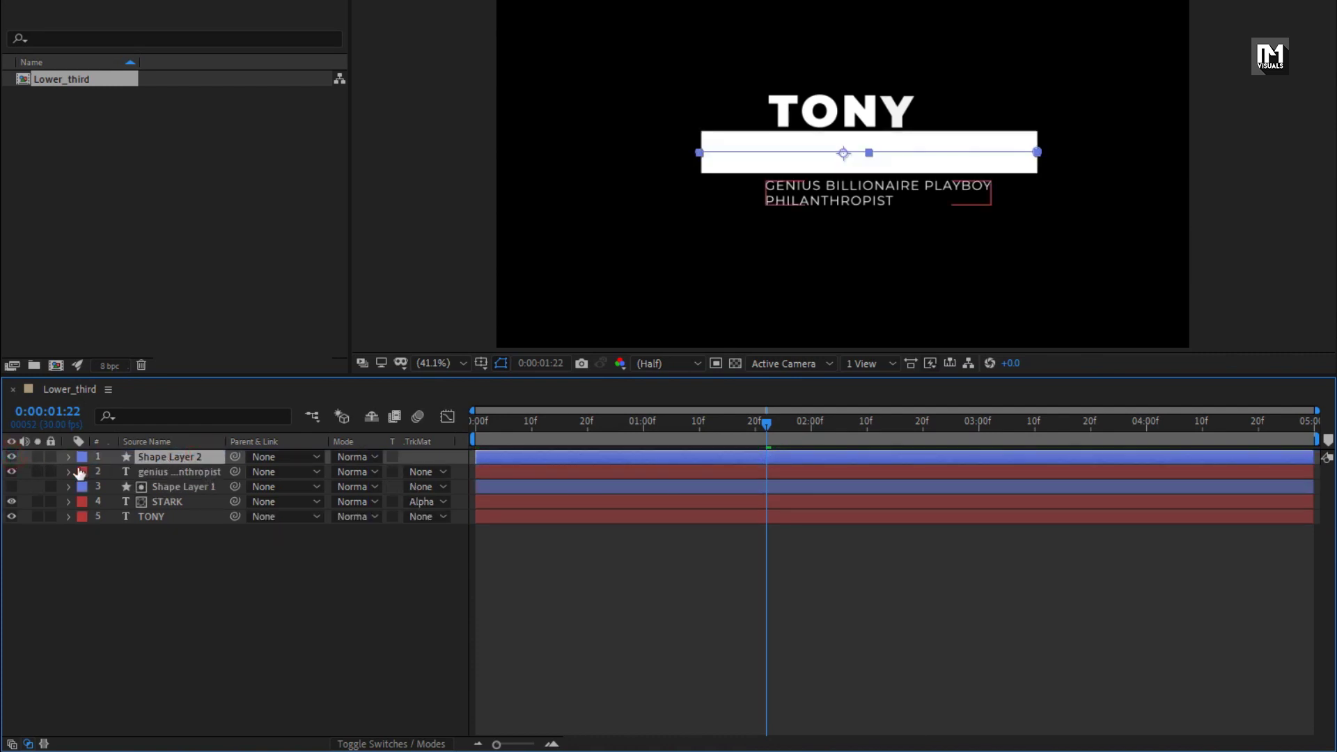
# Keyframe Shape Layer 2's Trim Paths Start at 0% at frame 10 and 67% at 2 seconds 10 frames
pyautogui.click(68, 457)
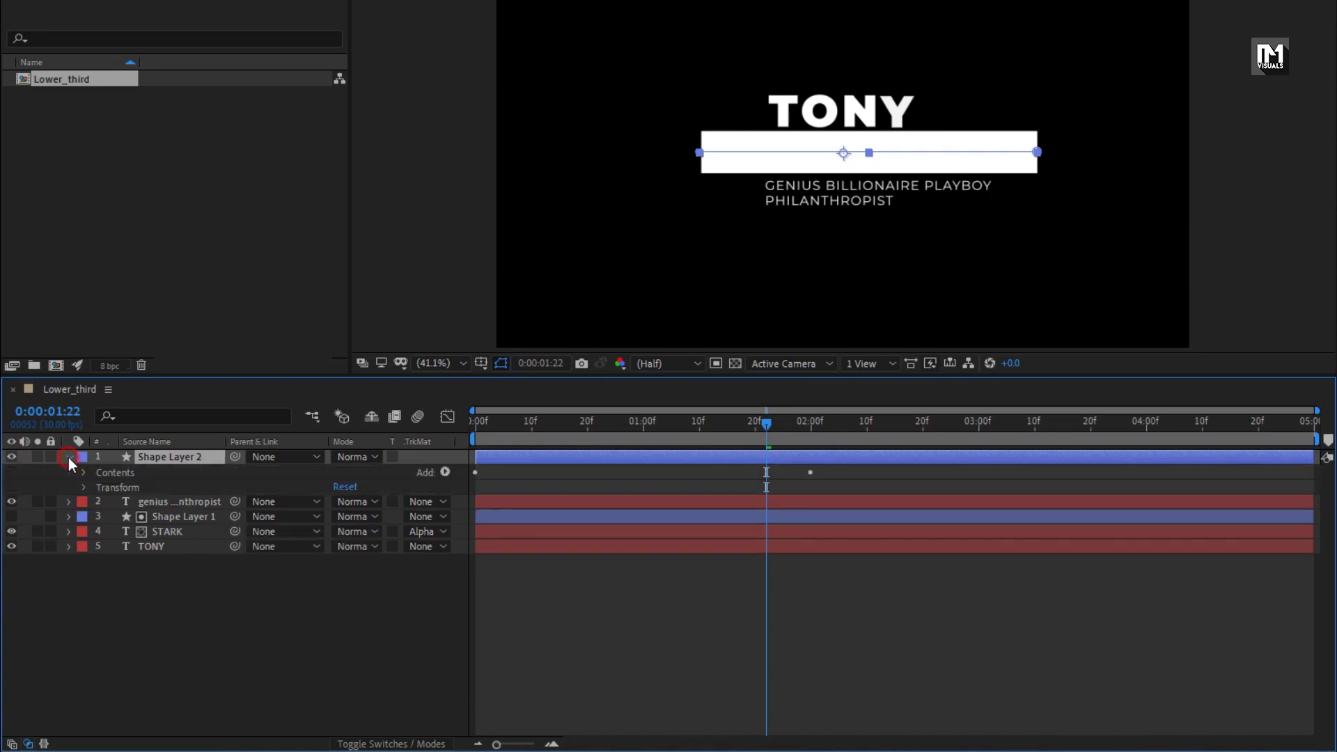
pyautogui.click(84, 472)
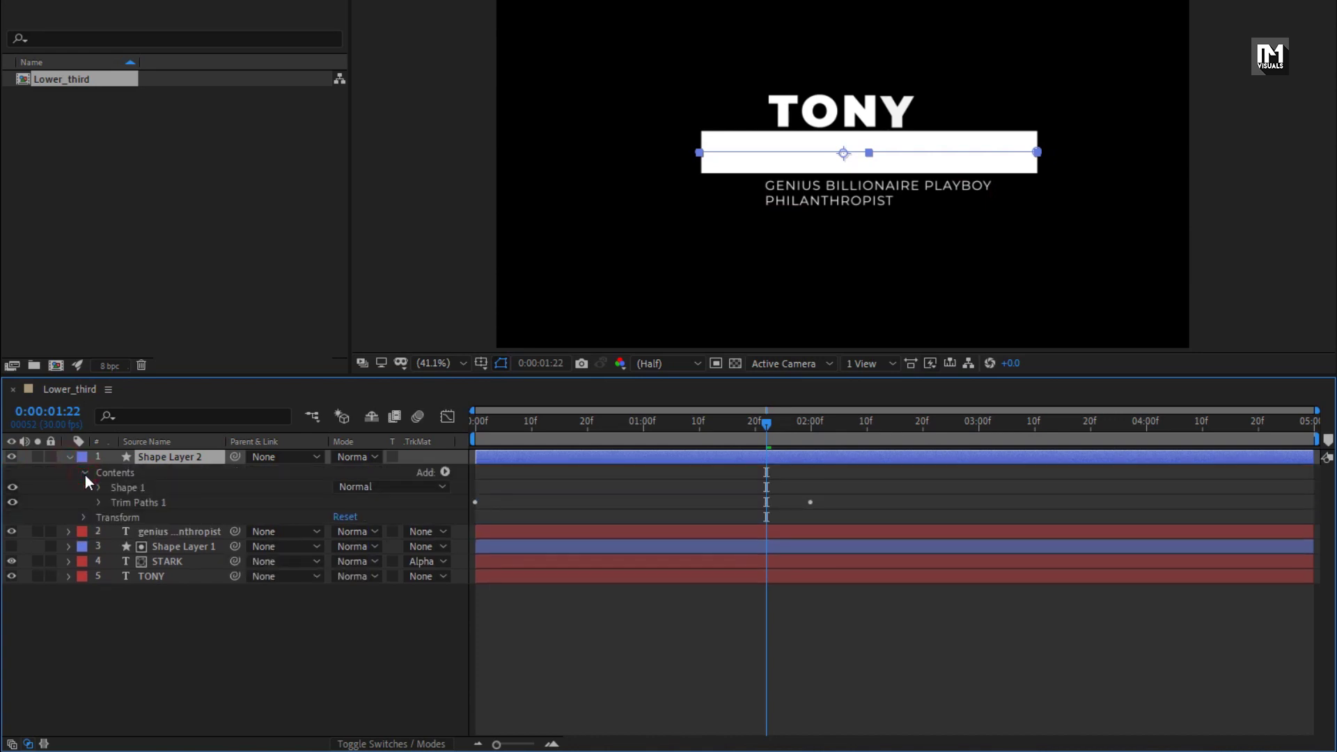
pyautogui.click(98, 503)
pyautogui.moveTo(486, 421); pyautogui.dragTo(531, 432)
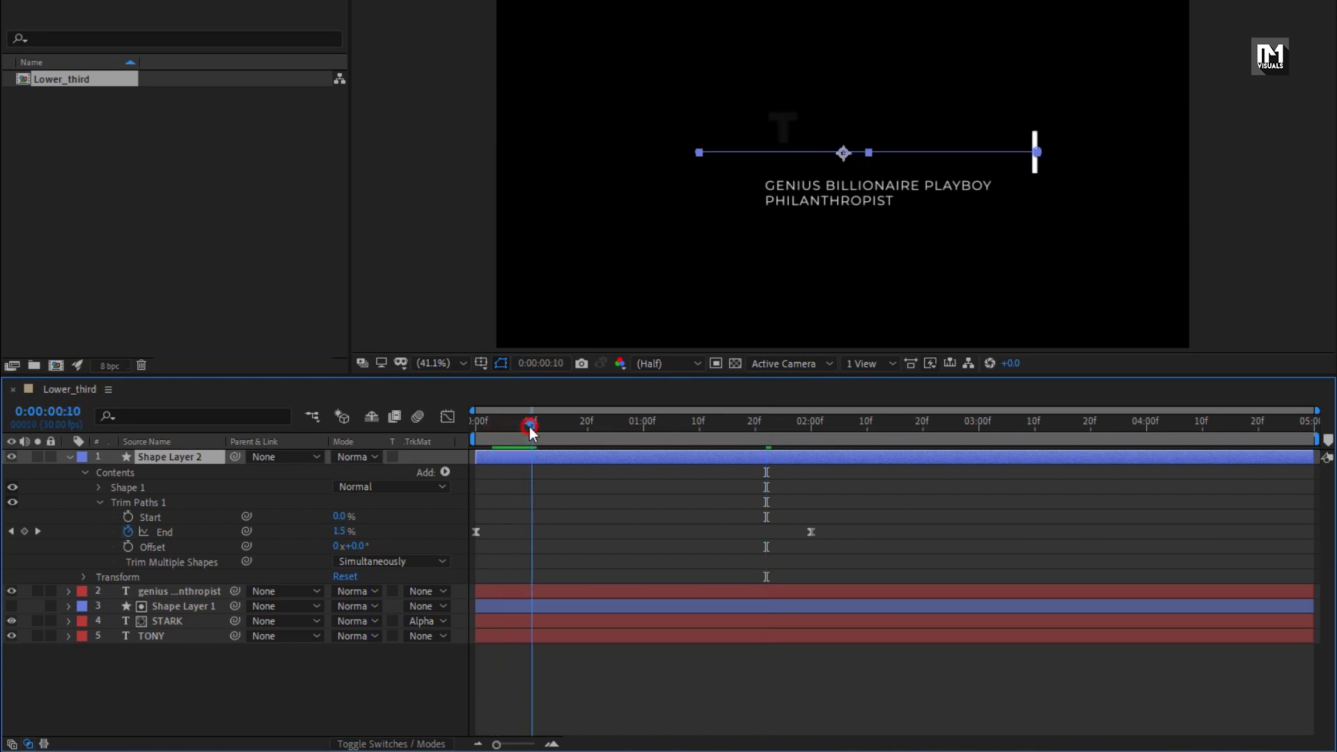
pyautogui.click(128, 517)
pyautogui.moveTo(675, 433); pyautogui.dragTo(867, 426)
pyautogui.moveTo(340, 522); pyautogui.dragTo(384, 516)
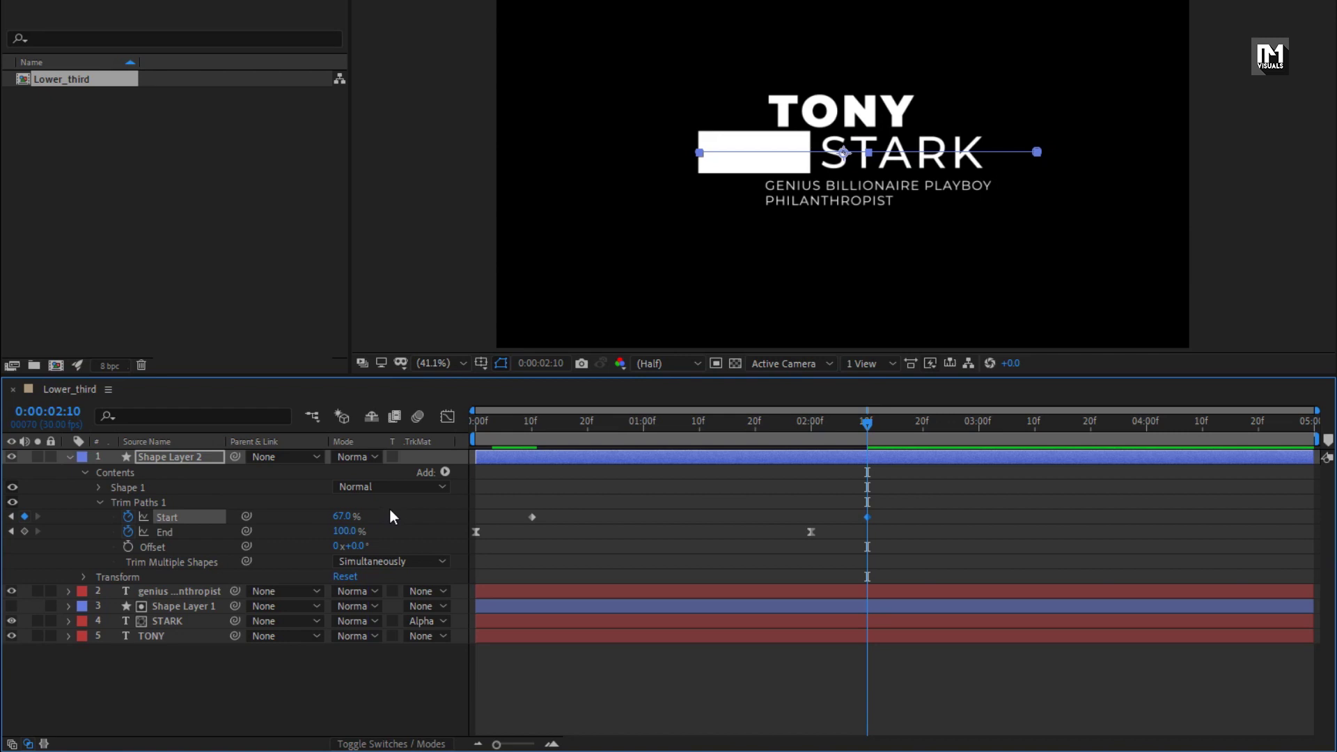
# Preview the bar's shrinking and apply Easy Ease to both Trim Paths Start keyframes
pyautogui.moveTo(787, 429); pyautogui.dragTo(758, 433)
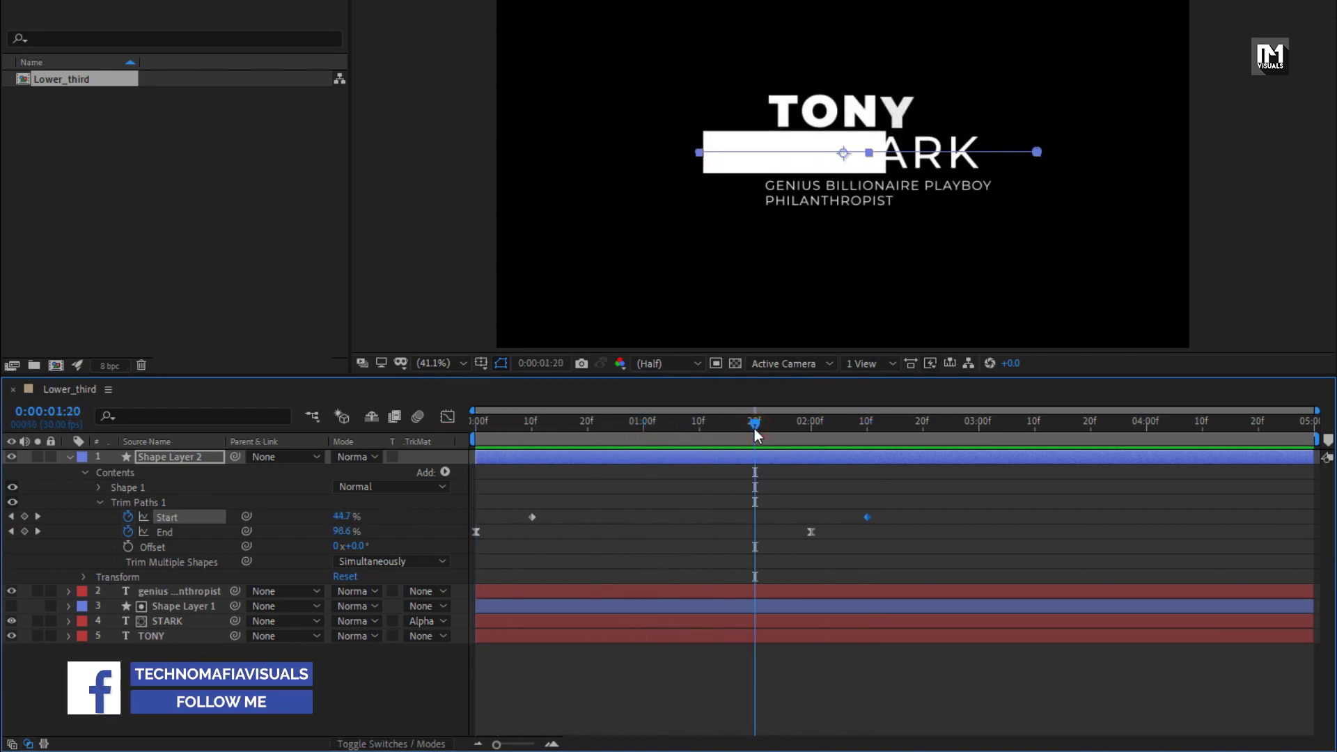
pyautogui.moveTo(888, 512); pyautogui.dragTo(526, 520)
pyautogui.rightClick(533, 516)
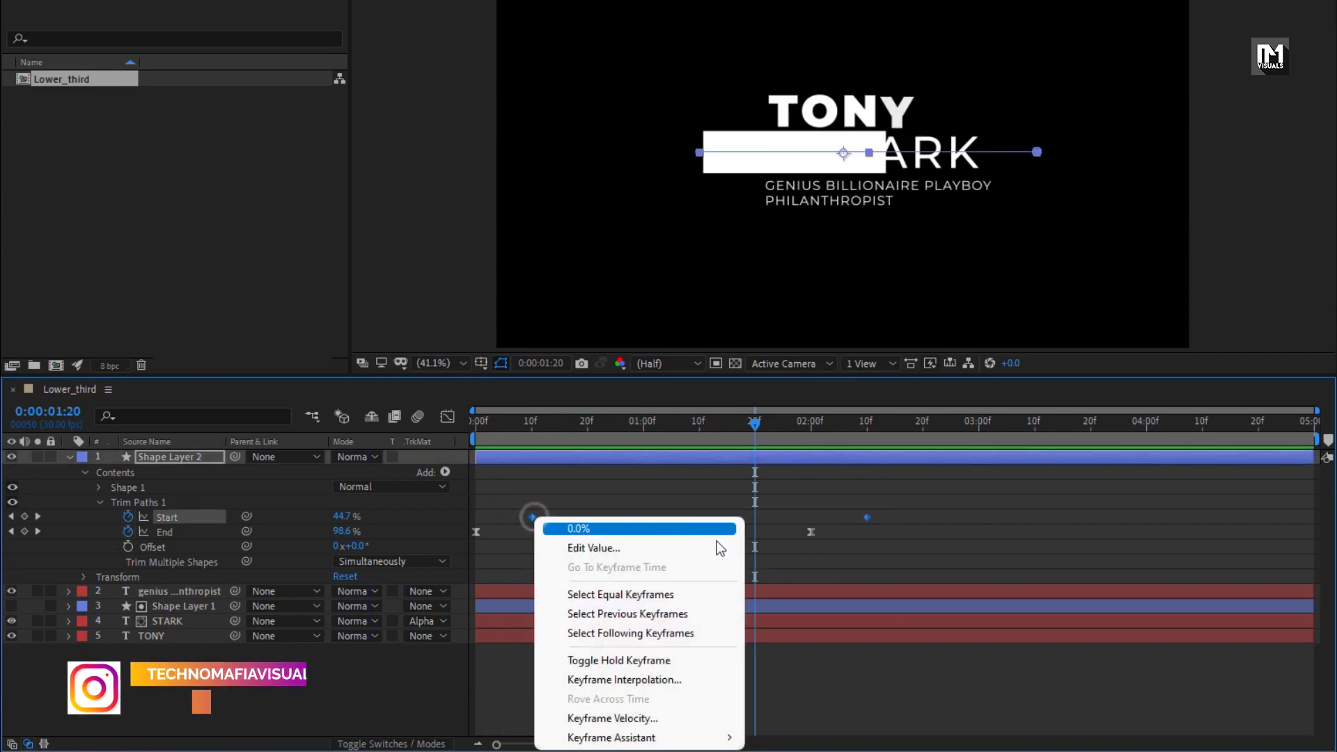
pyautogui.moveTo(661, 737)
pyautogui.click(787, 600)
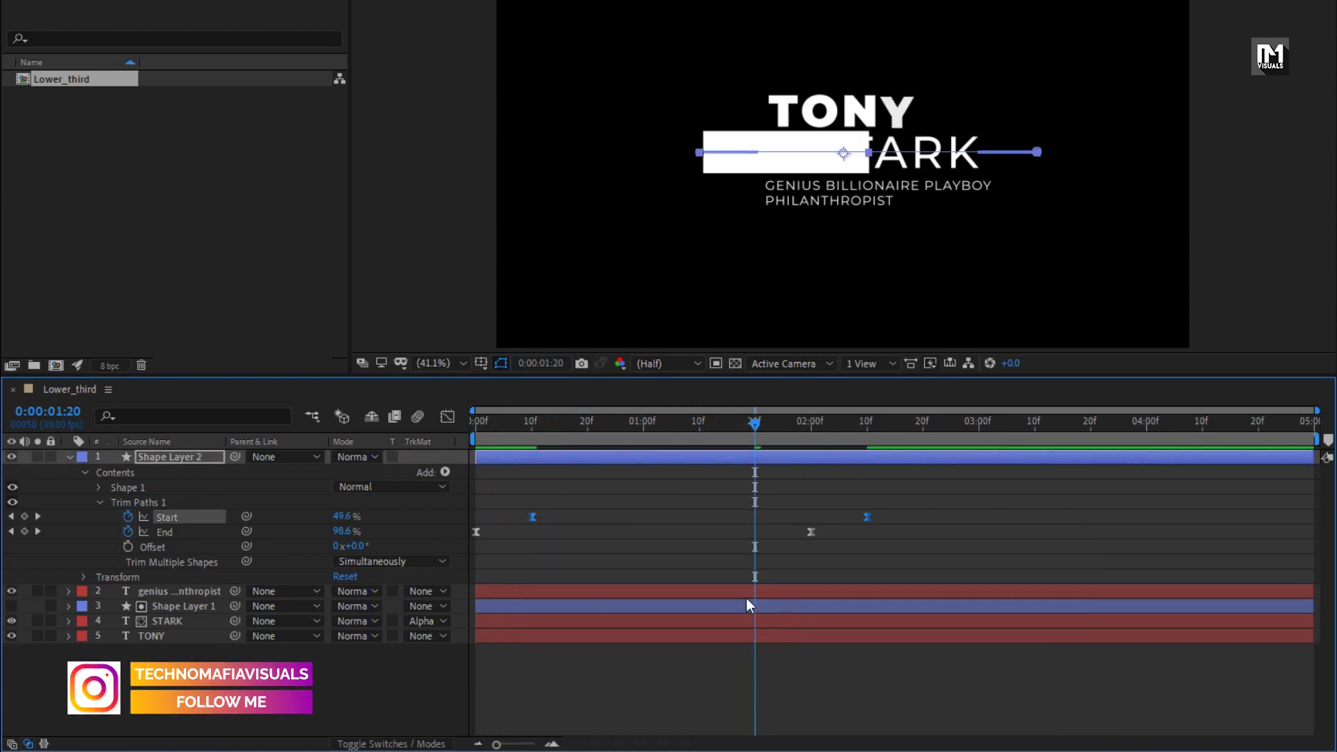
# Reshape the Start speed graph by extending both keyframes' influence inward, peaking just after the End curve, and preview the animation
pyautogui.click(446, 417)
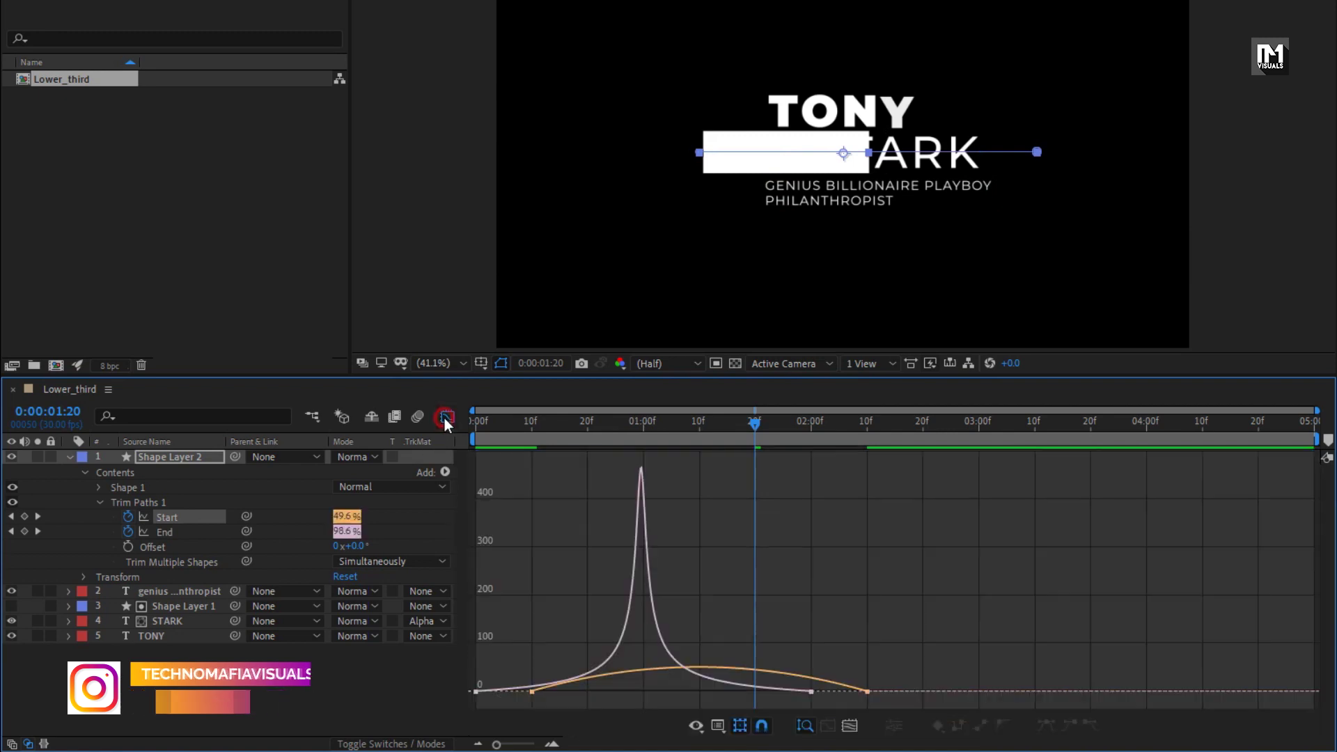
pyautogui.click(843, 688)
pyautogui.click(811, 685)
pyautogui.moveTo(811, 686); pyautogui.dragTo(699, 685)
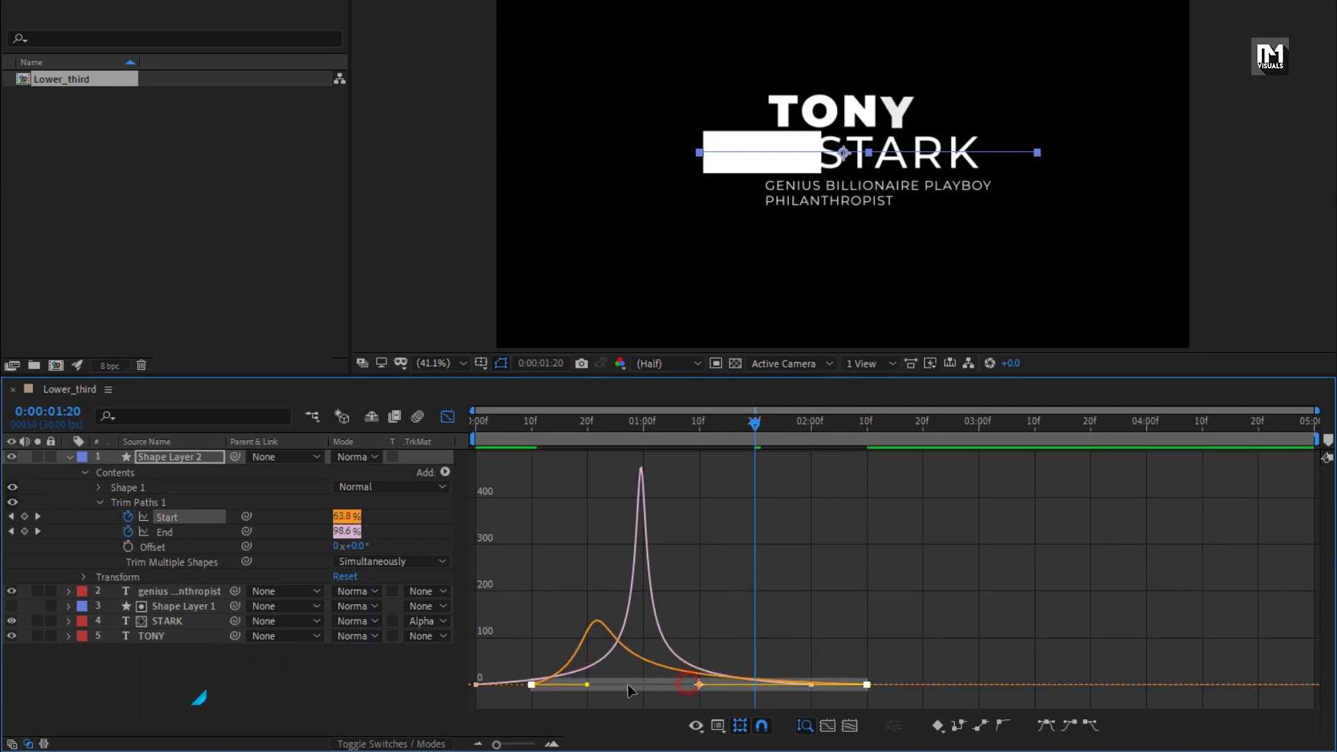
pyautogui.moveTo(585, 686); pyautogui.dragTo(657, 687)
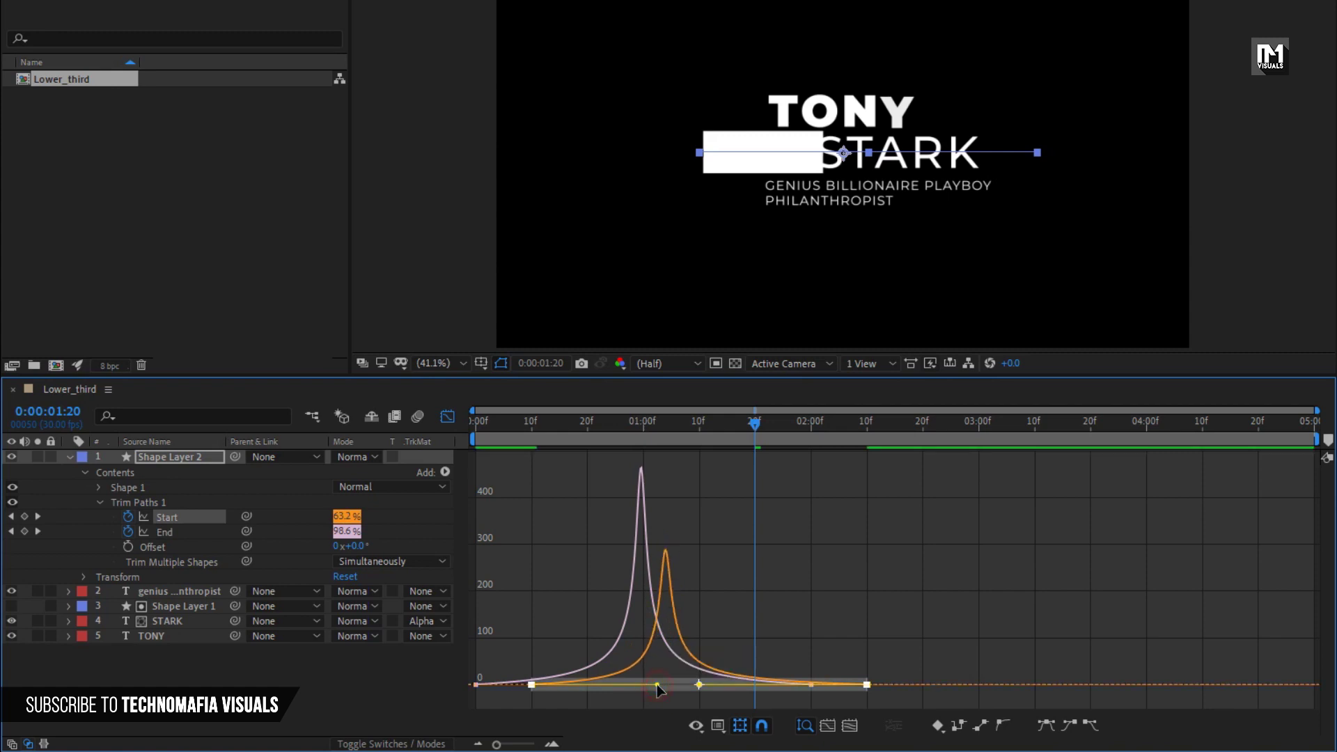
pyautogui.moveTo(529, 426); pyautogui.dragTo(905, 449)
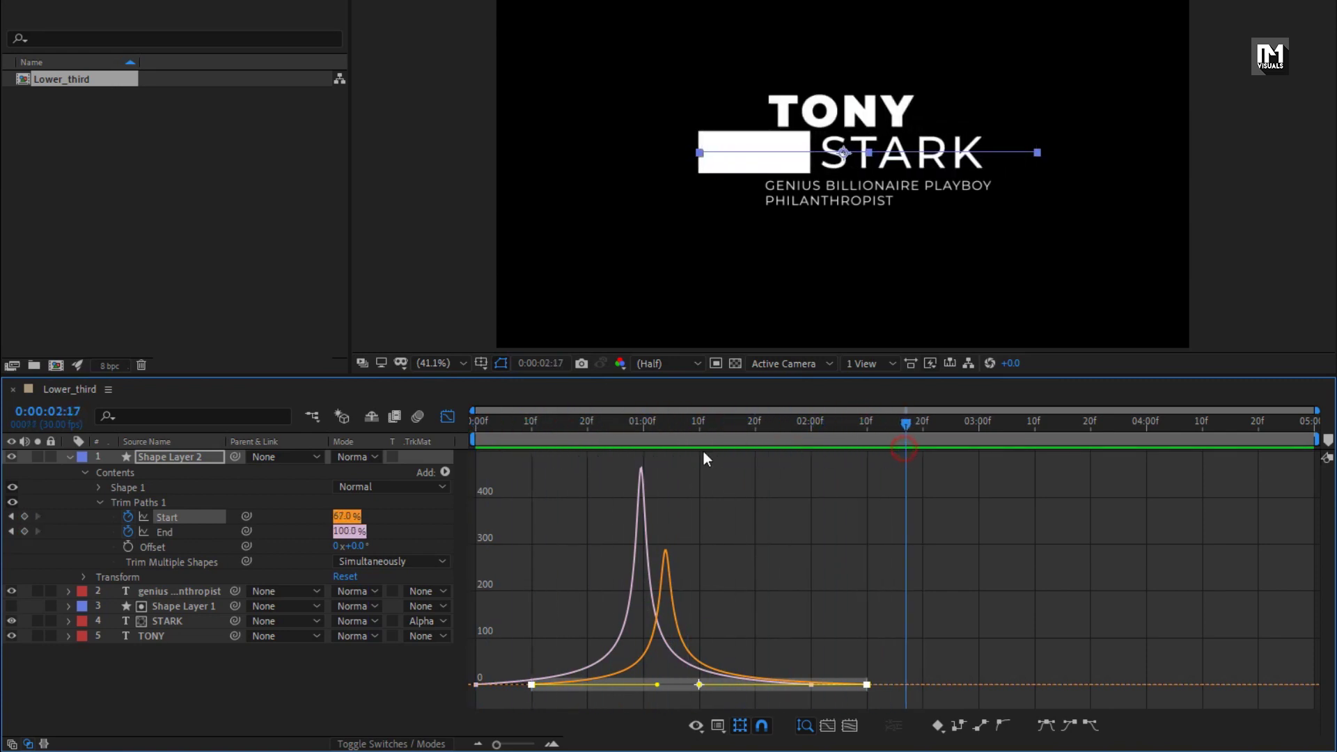
pyautogui.click(448, 417)
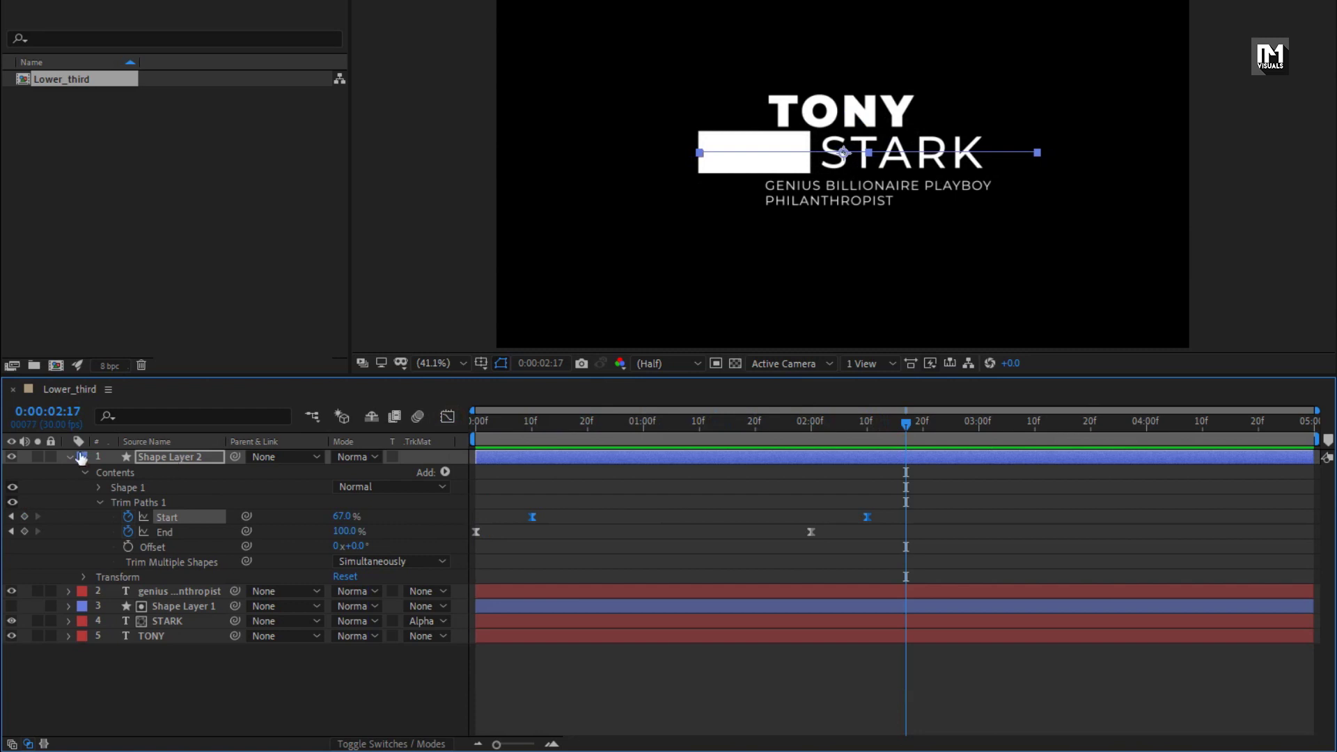
pyautogui.click(68, 457)
pyautogui.moveTo(514, 421); pyautogui.dragTo(1025, 421)
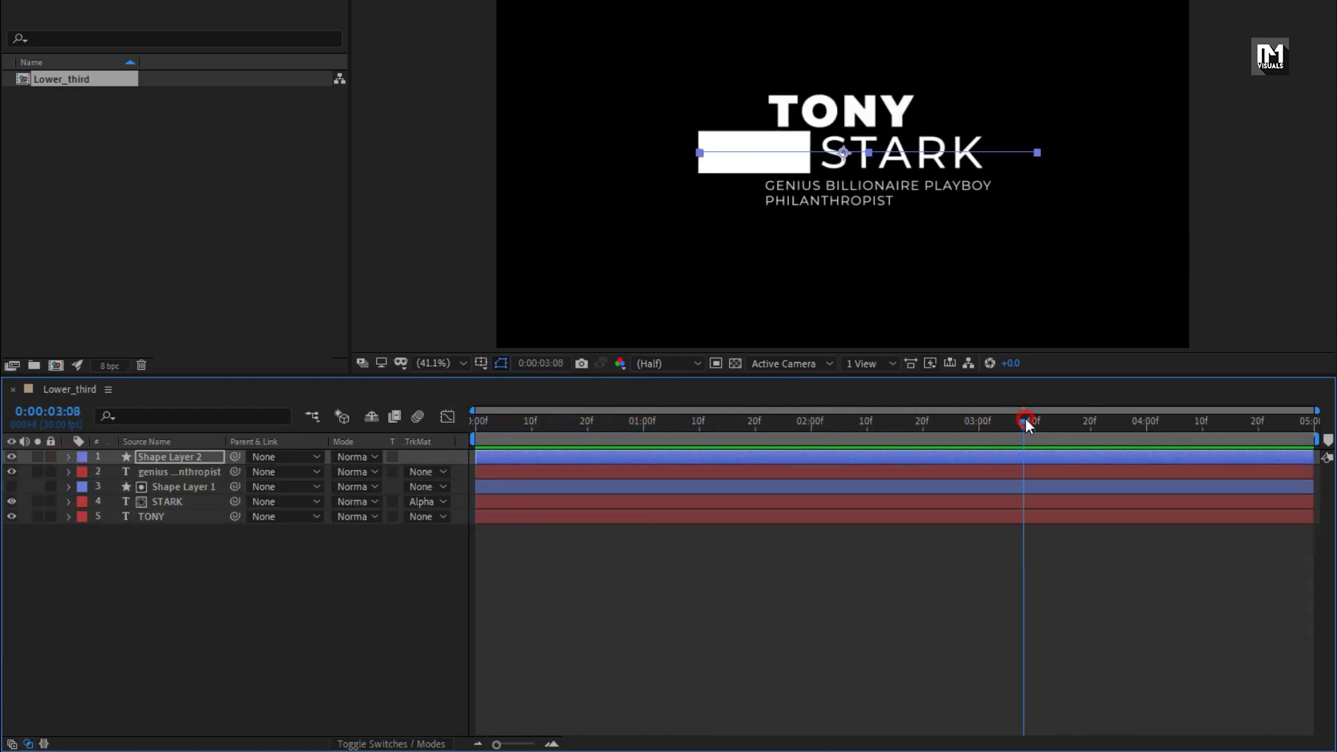
# Add an Opacity text animator to the tagline layer and set its opacity to 0%
pyautogui.click(169, 472)
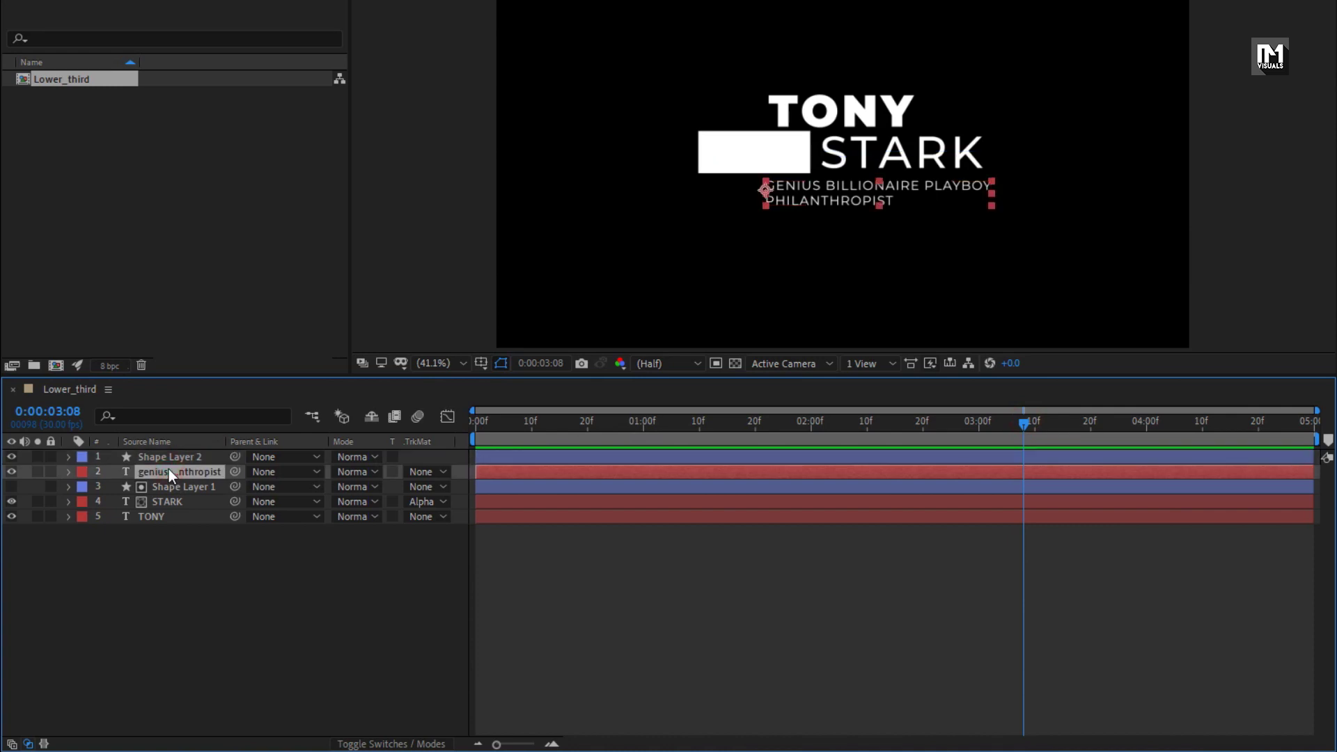
pyautogui.press('.')
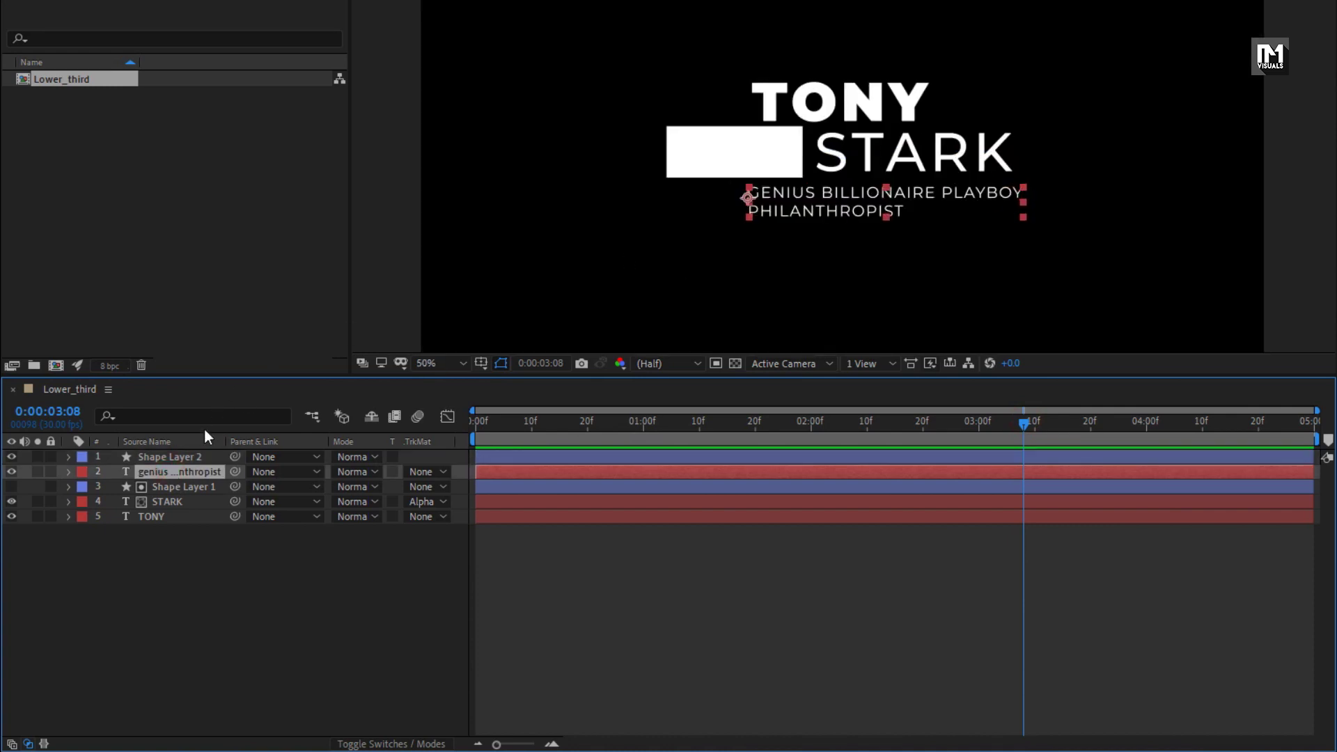
pyautogui.click(69, 473)
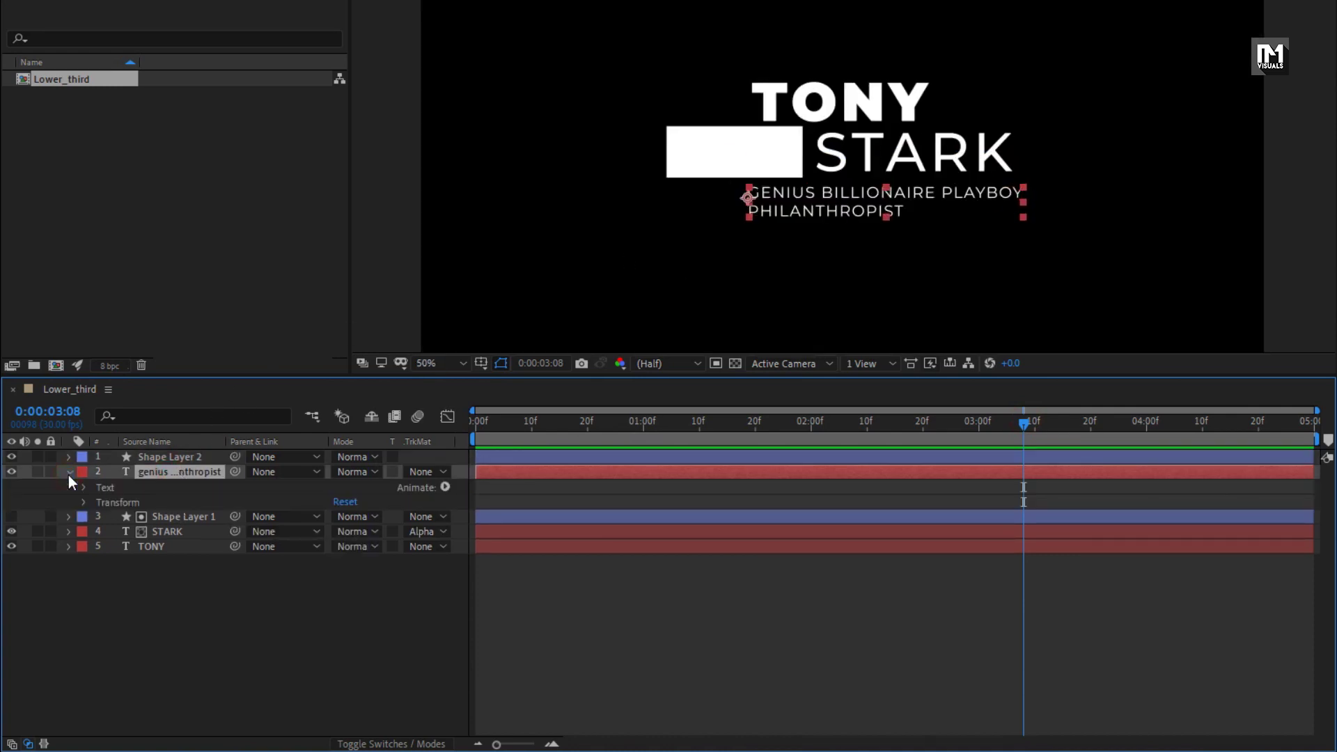
pyautogui.click(445, 487)
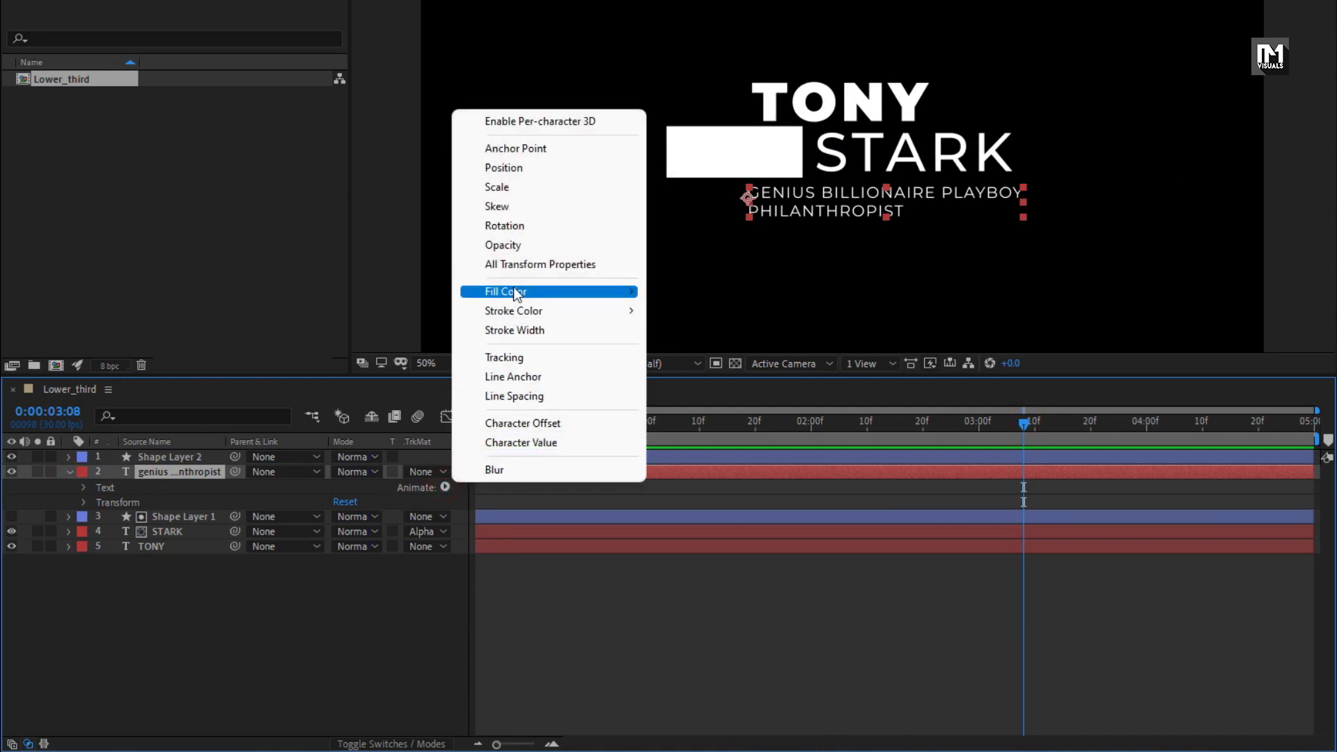
pyautogui.click(503, 248)
pyautogui.moveTo(340, 584); pyautogui.dragTo(202, 576)
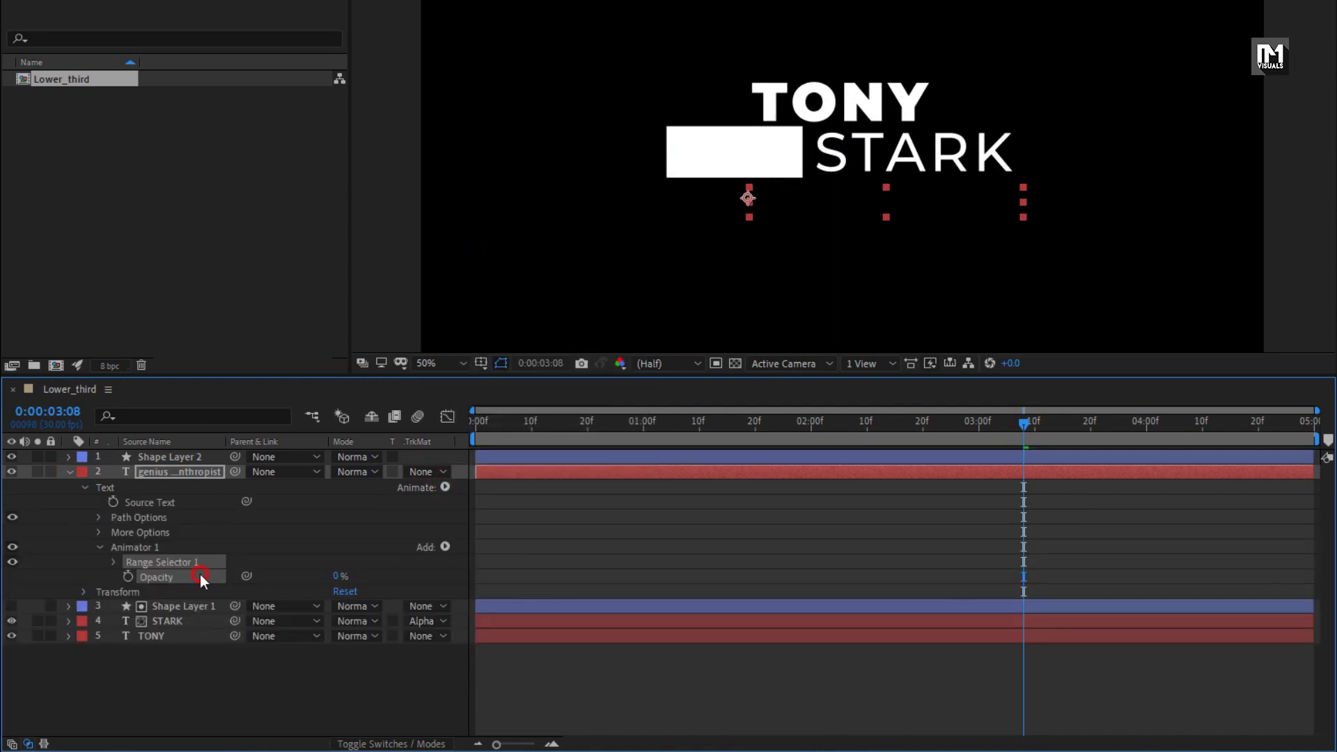
# Keyframe the tagline animator's Range Selector Offset at 0% on frame 0 and 100% at 1 second 15 frames
pyautogui.click(114, 561)
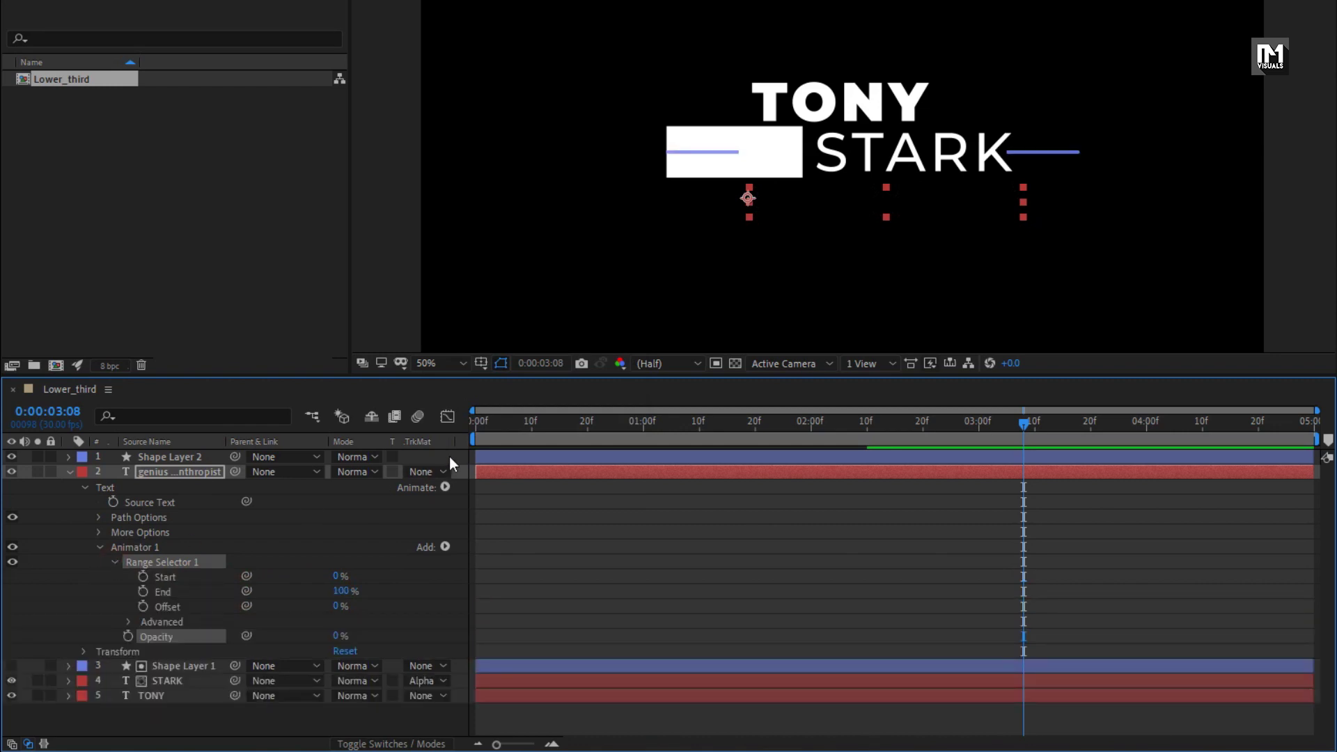
pyautogui.click(466, 422)
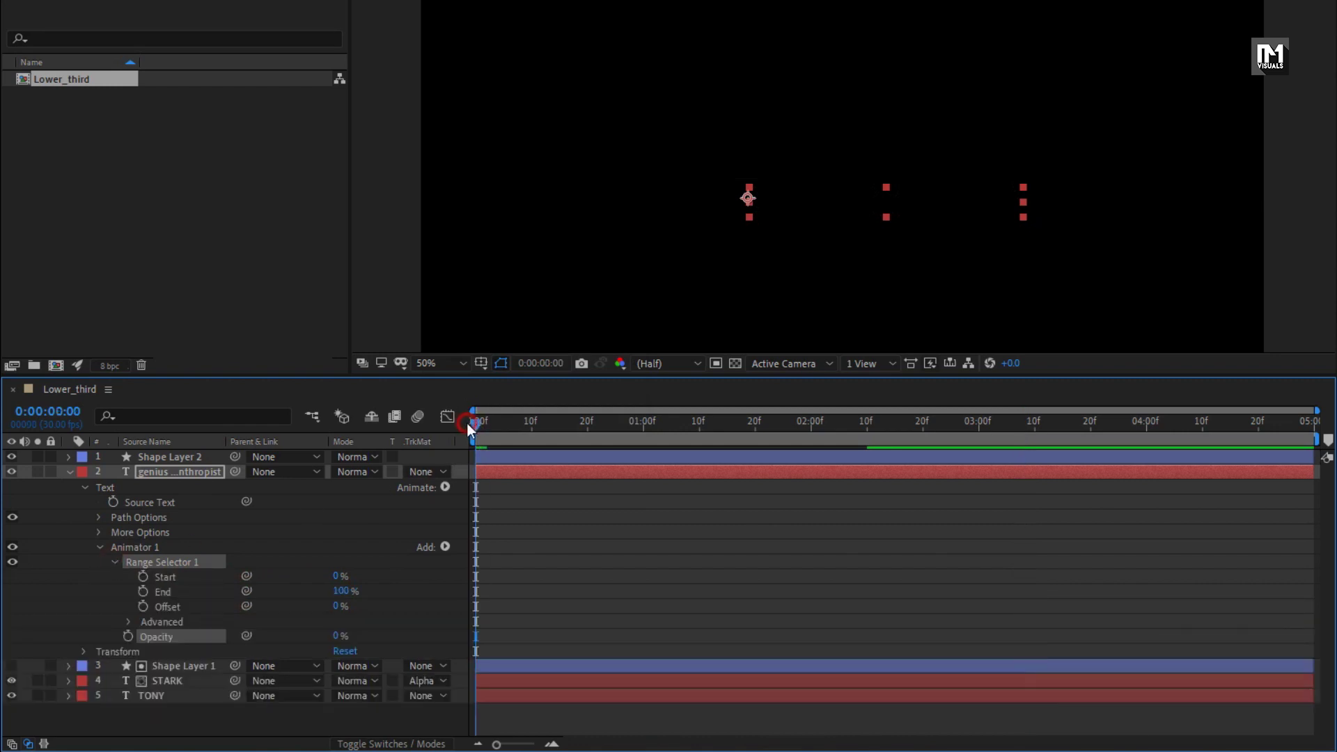
pyautogui.click(144, 606)
pyautogui.moveTo(515, 422); pyautogui.dragTo(725, 421)
pyautogui.moveTo(336, 609); pyautogui.dragTo(555, 603)
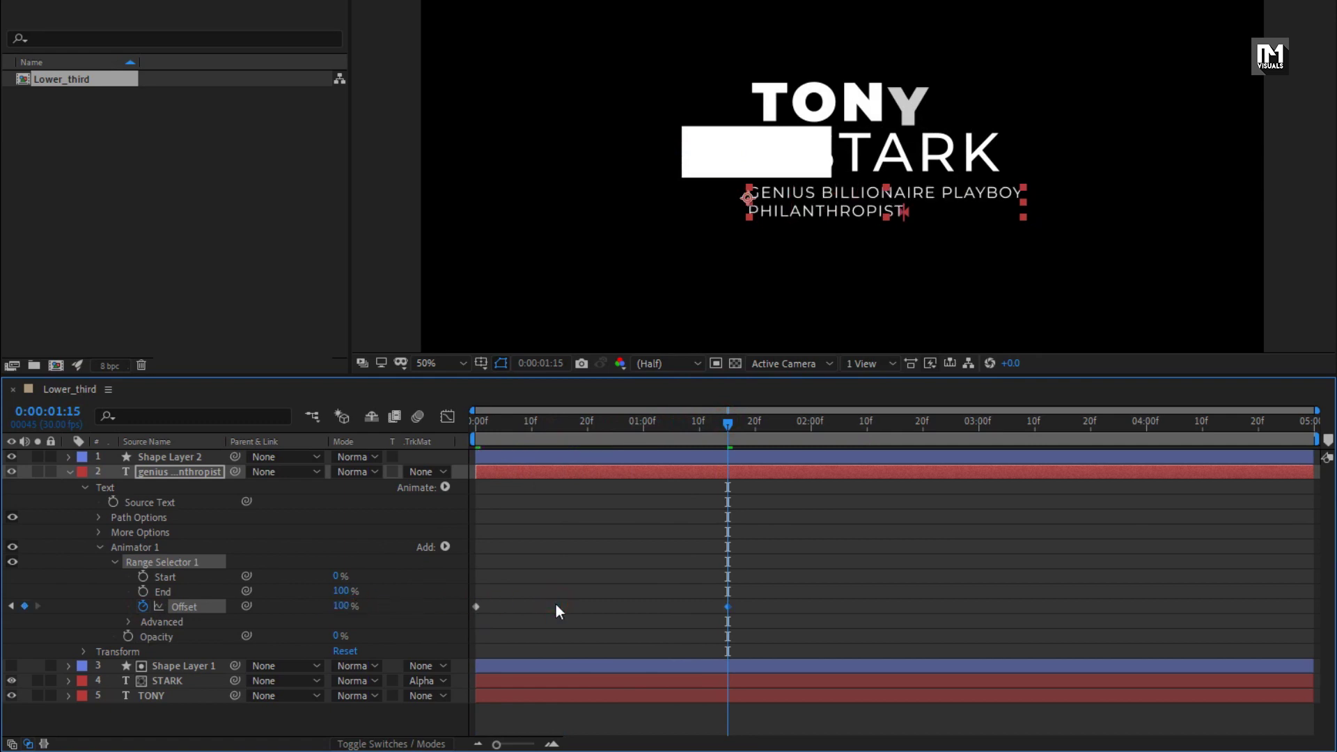
# Set the tagline's Range Selector to be based on Words in its advanced options
pyautogui.click(128, 622)
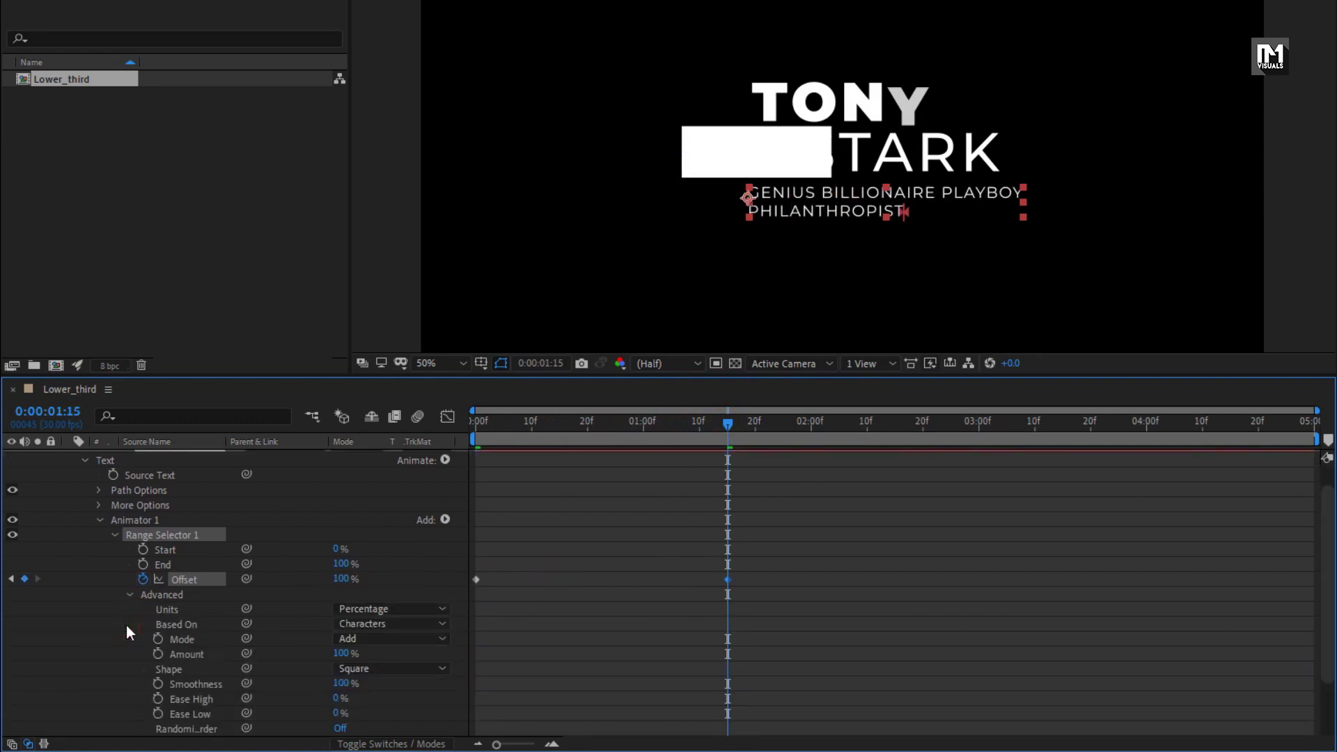
pyautogui.click(408, 549)
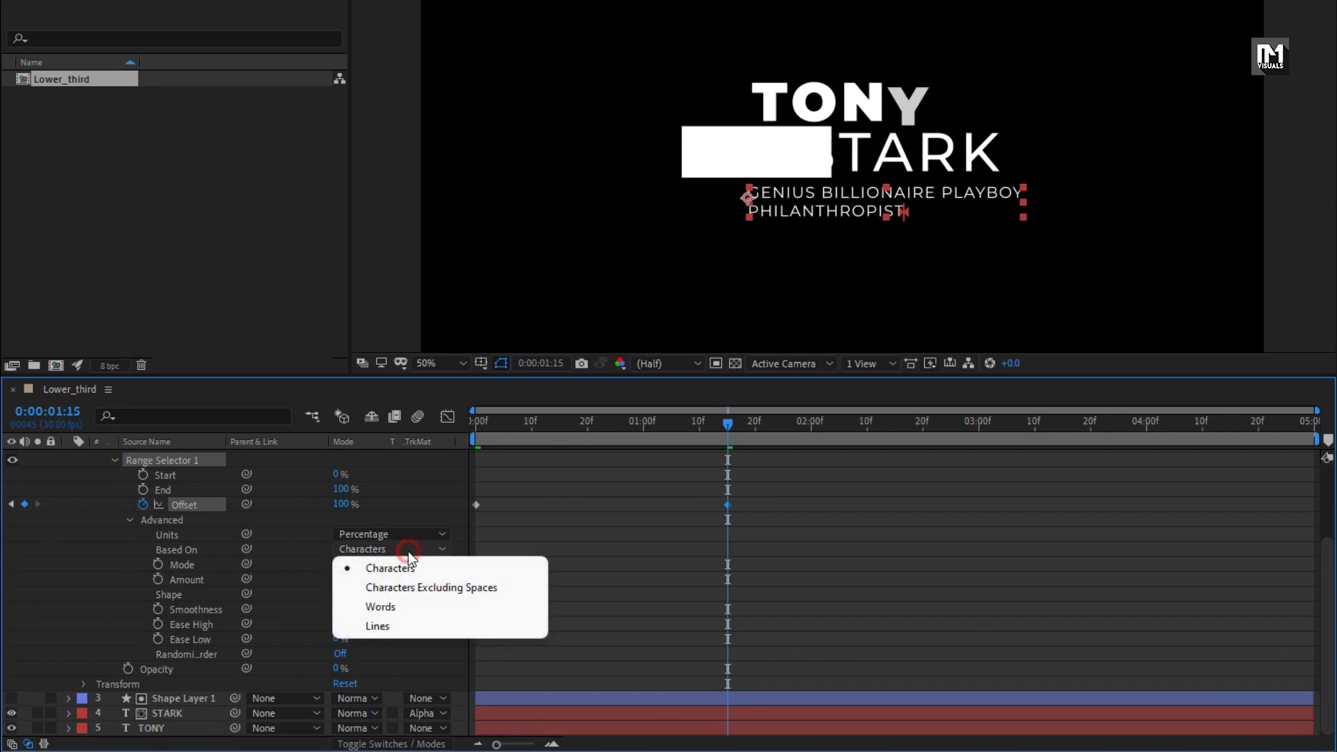
pyautogui.click(405, 606)
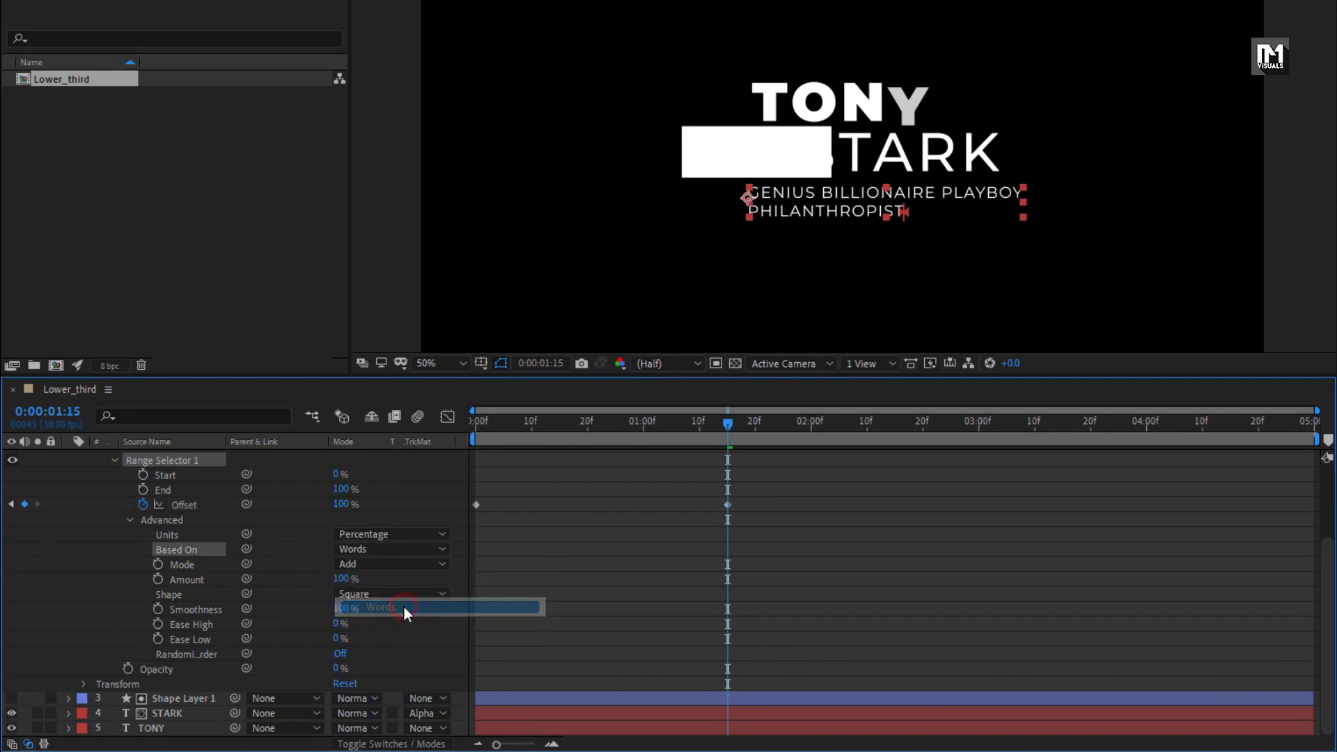
pyautogui.click(129, 520)
# Add a Position property to the tagline's Animator 1, set it to 0, 15, and preview the reveal
pyautogui.click(154, 546)
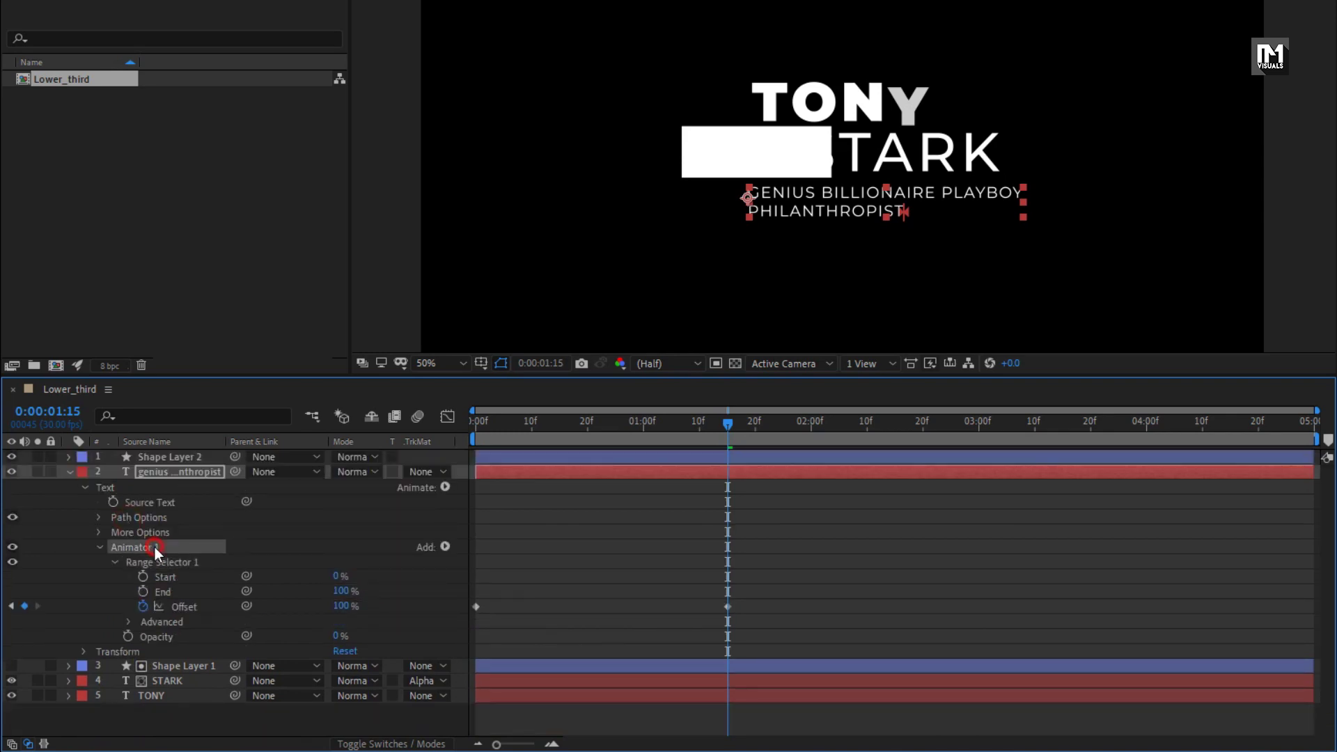
pyautogui.click(449, 549)
pyautogui.moveTo(537, 553)
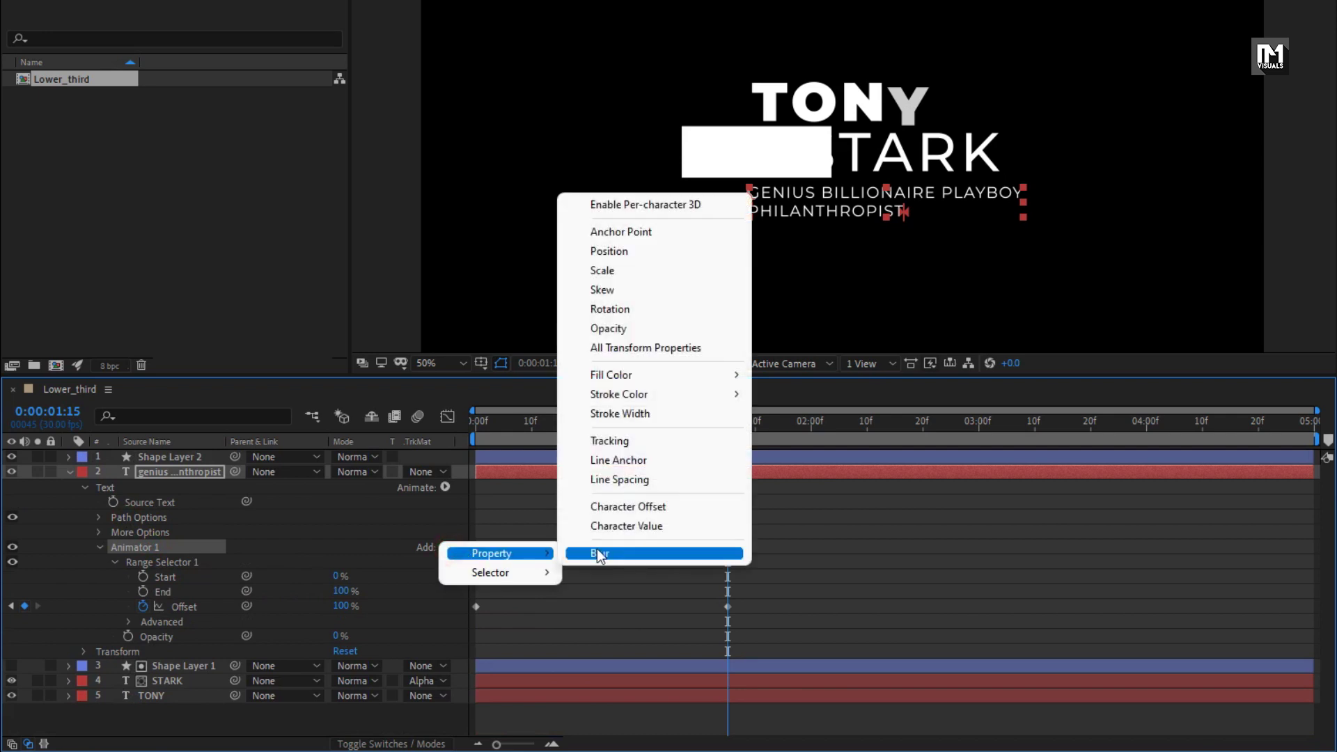
pyautogui.click(616, 251)
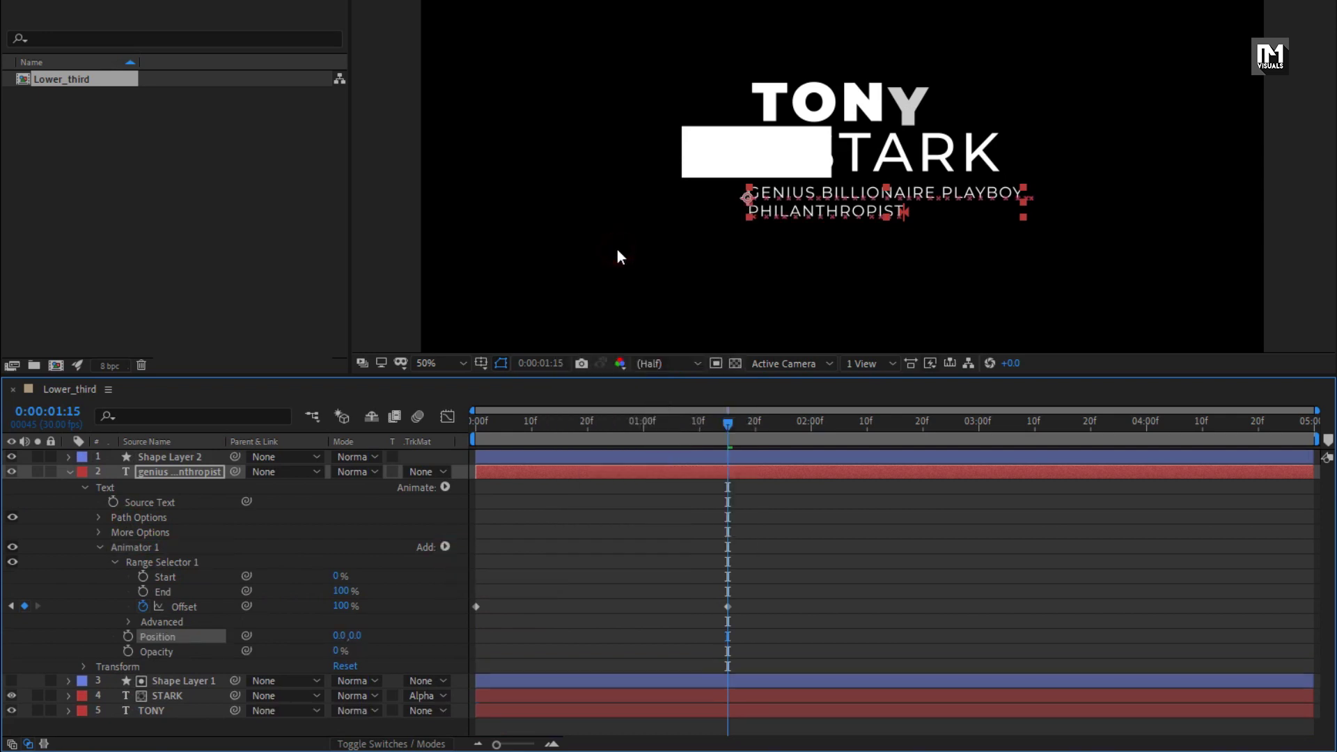
pyautogui.click(357, 635)
pyautogui.write('15')
pyautogui.press('Return')
pyautogui.moveTo(589, 428); pyautogui.dragTo(782, 429)
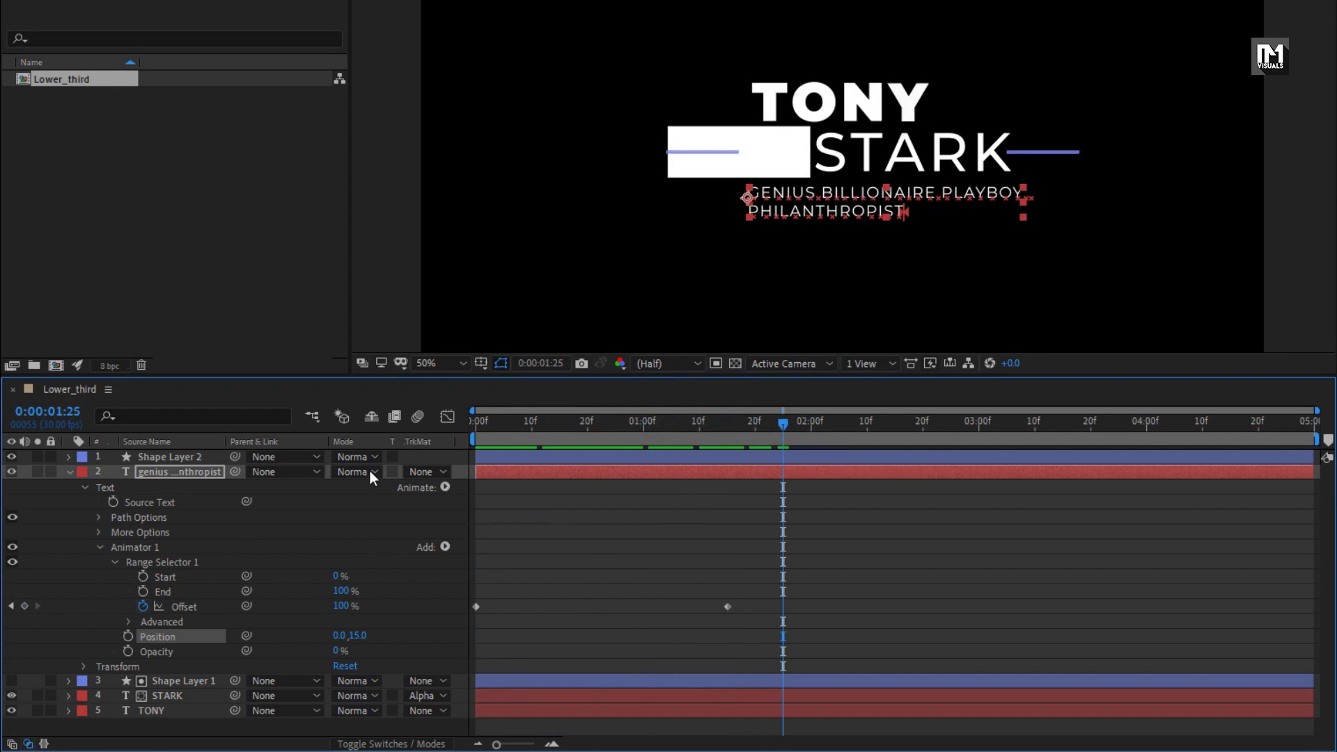
# Add a separate Line Spacing text animator to the tagline layer
pyautogui.click(98, 548)
pyautogui.click(158, 473)
pyautogui.click(445, 487)
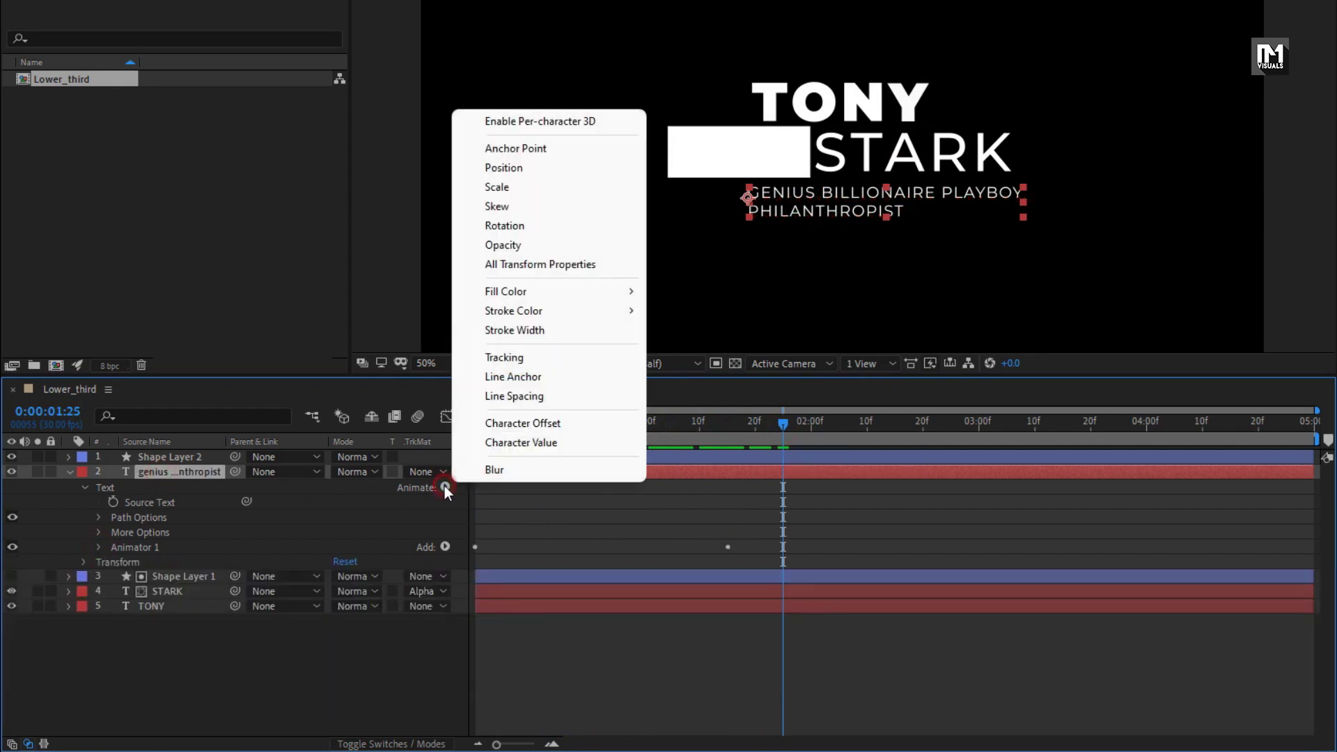
pyautogui.click(550, 396)
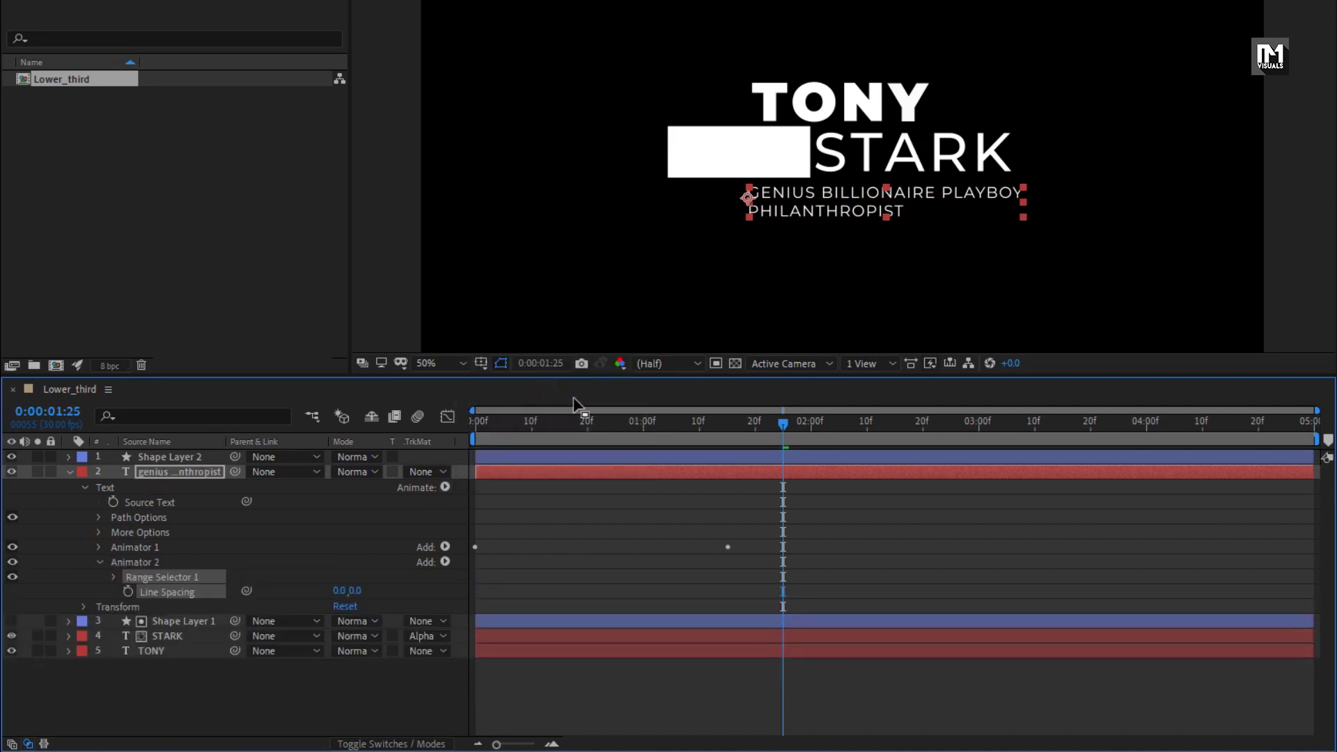
# Keyframe Line Spacing at 0, 0 at 1 second 15 frames and -300, 0 on frame 0, then preview it
pyautogui.click(726, 422)
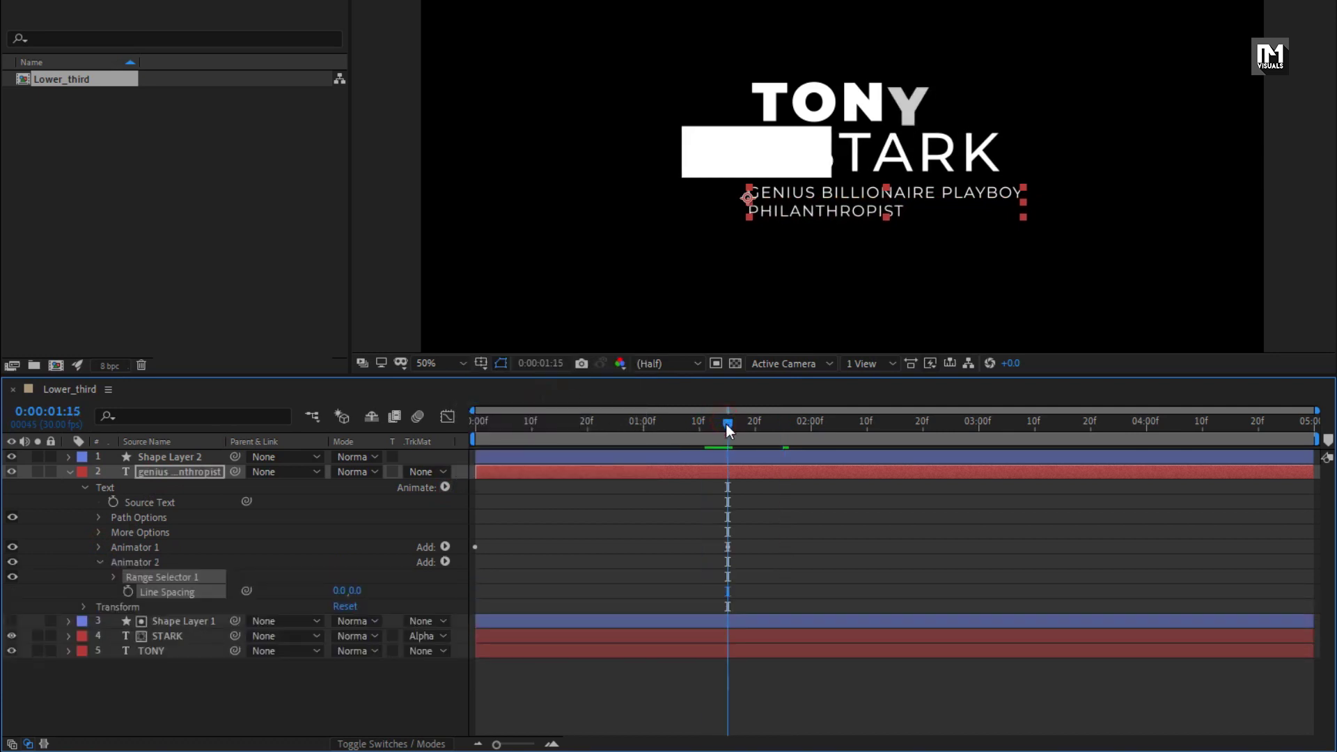
pyautogui.click(128, 591)
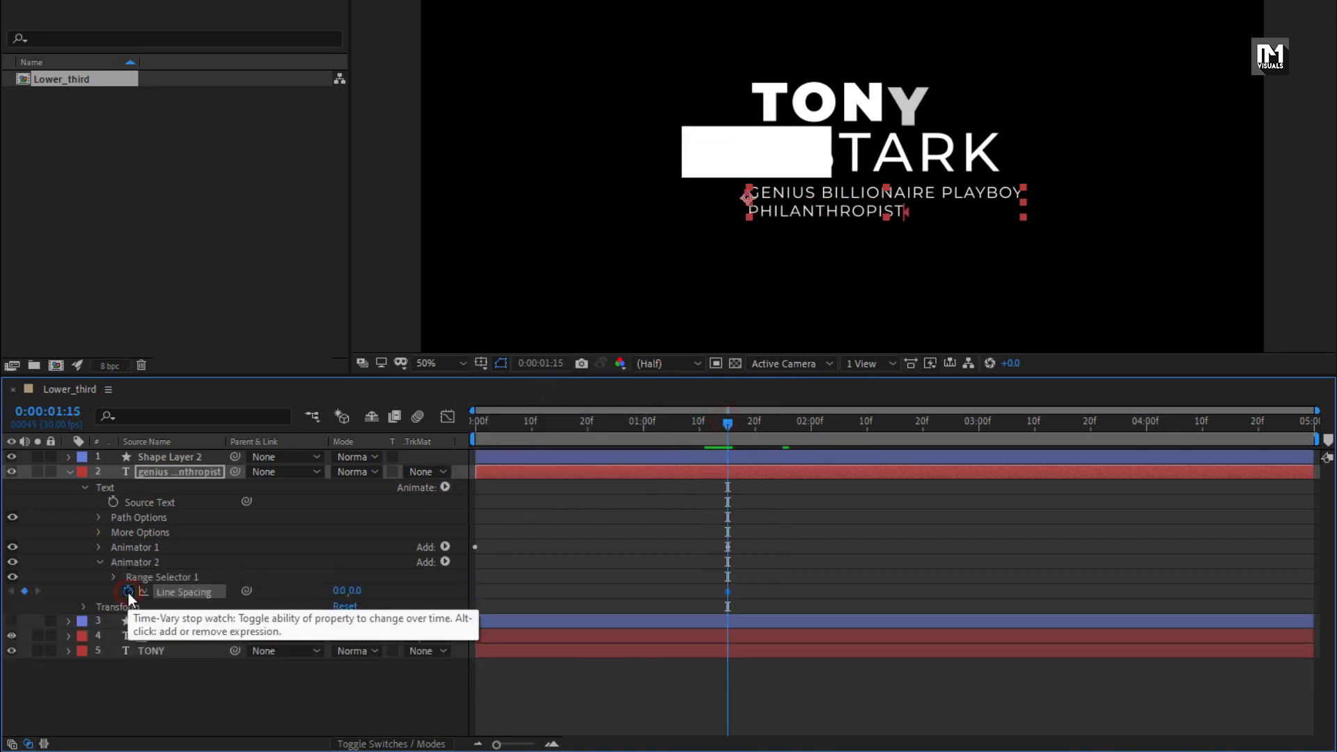
pyautogui.moveTo(512, 425); pyautogui.dragTo(458, 424)
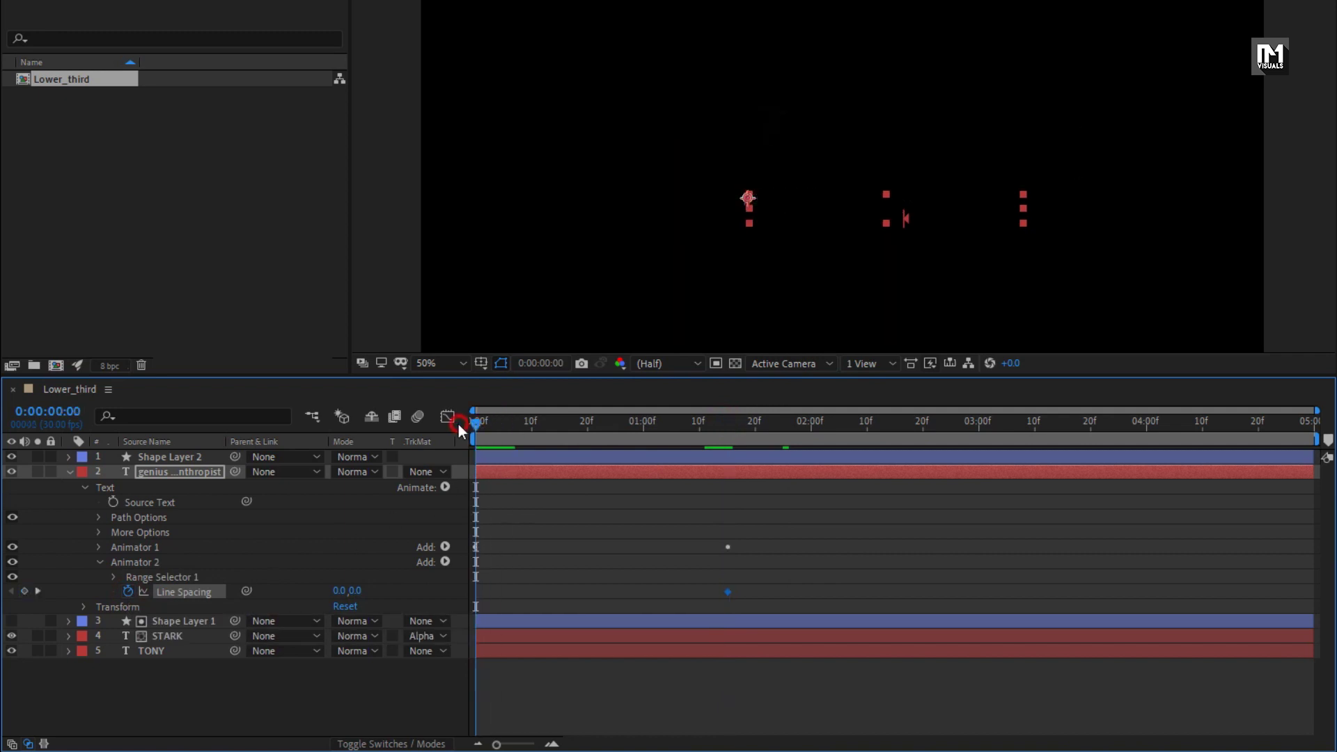
pyautogui.click(340, 591)
pyautogui.write('-300')
pyautogui.press('Return')
pyautogui.moveTo(478, 432); pyautogui.dragTo(724, 423)
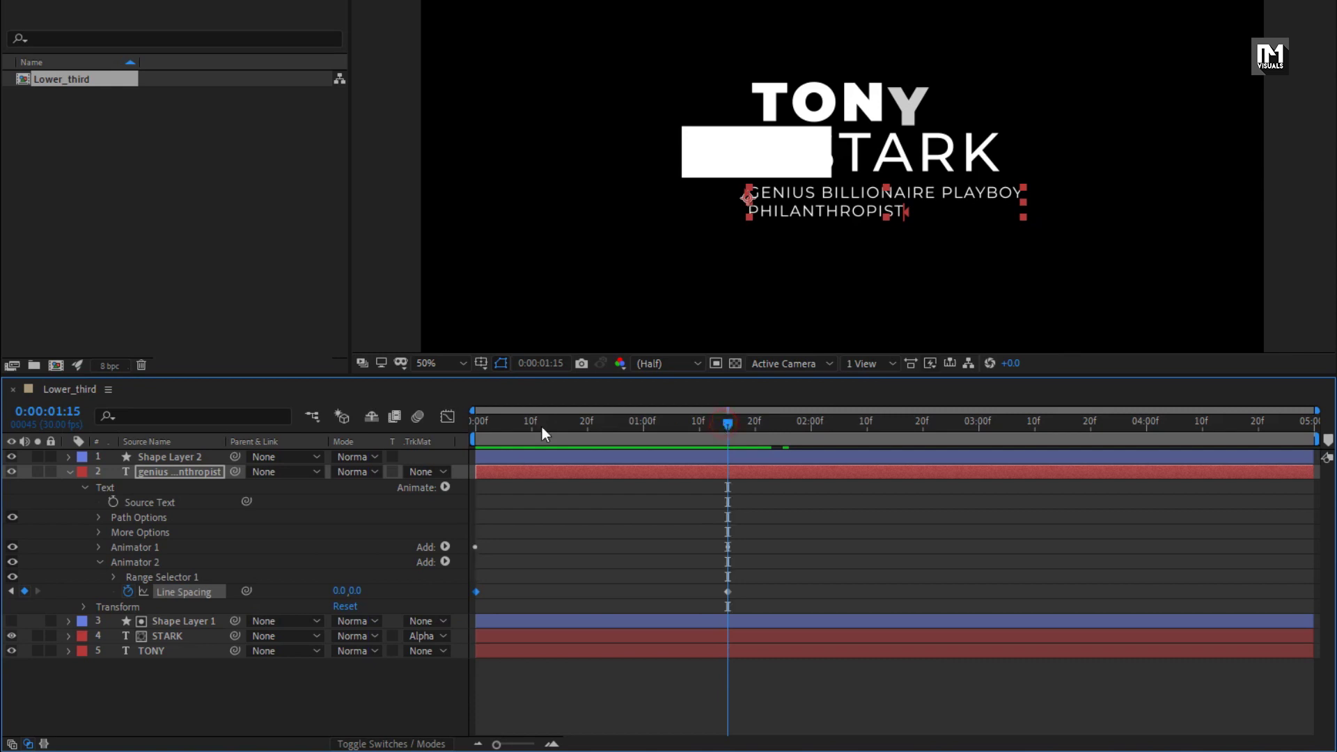
# Keyframe the tagline layer's Position at 744.3, 642.2 at 1 second 15 frames and 1039.3, 642.2 on frame 0, and preview the slide
pyautogui.press('p')
pyautogui.click(173, 471)
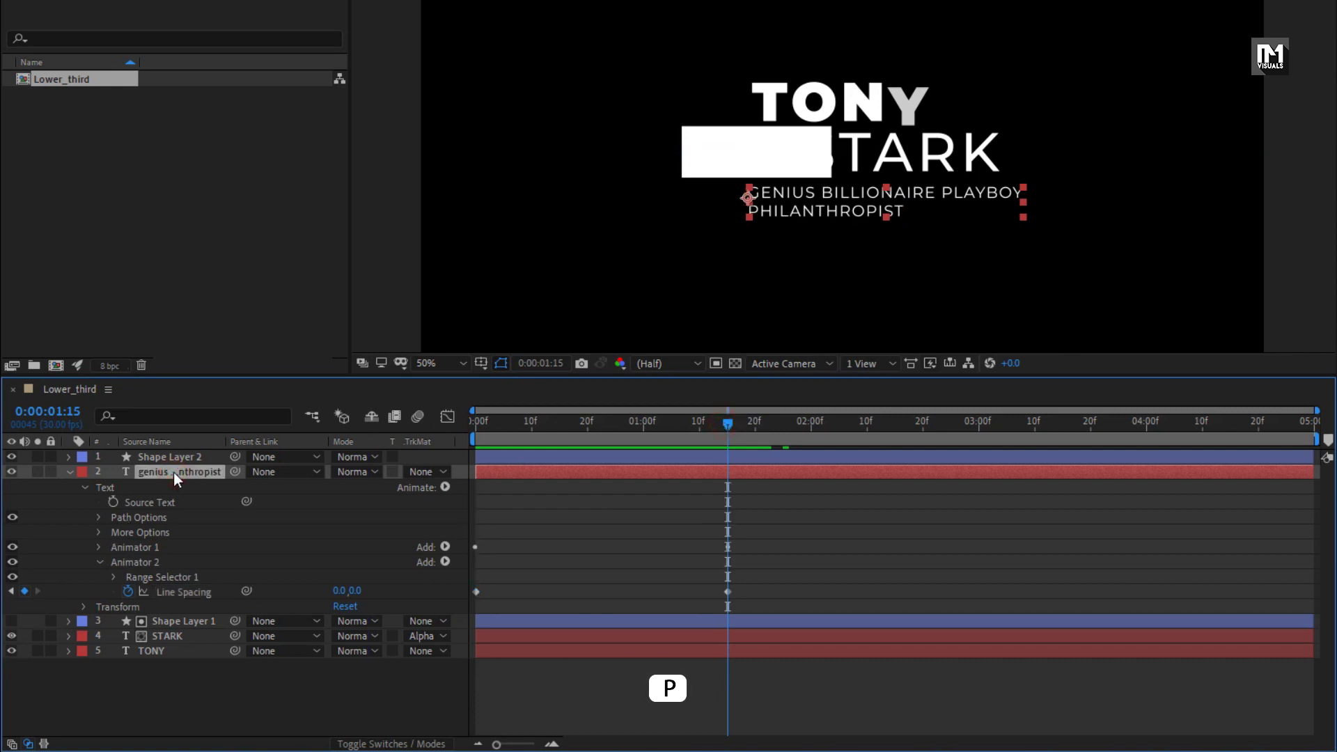
pyautogui.press('p')
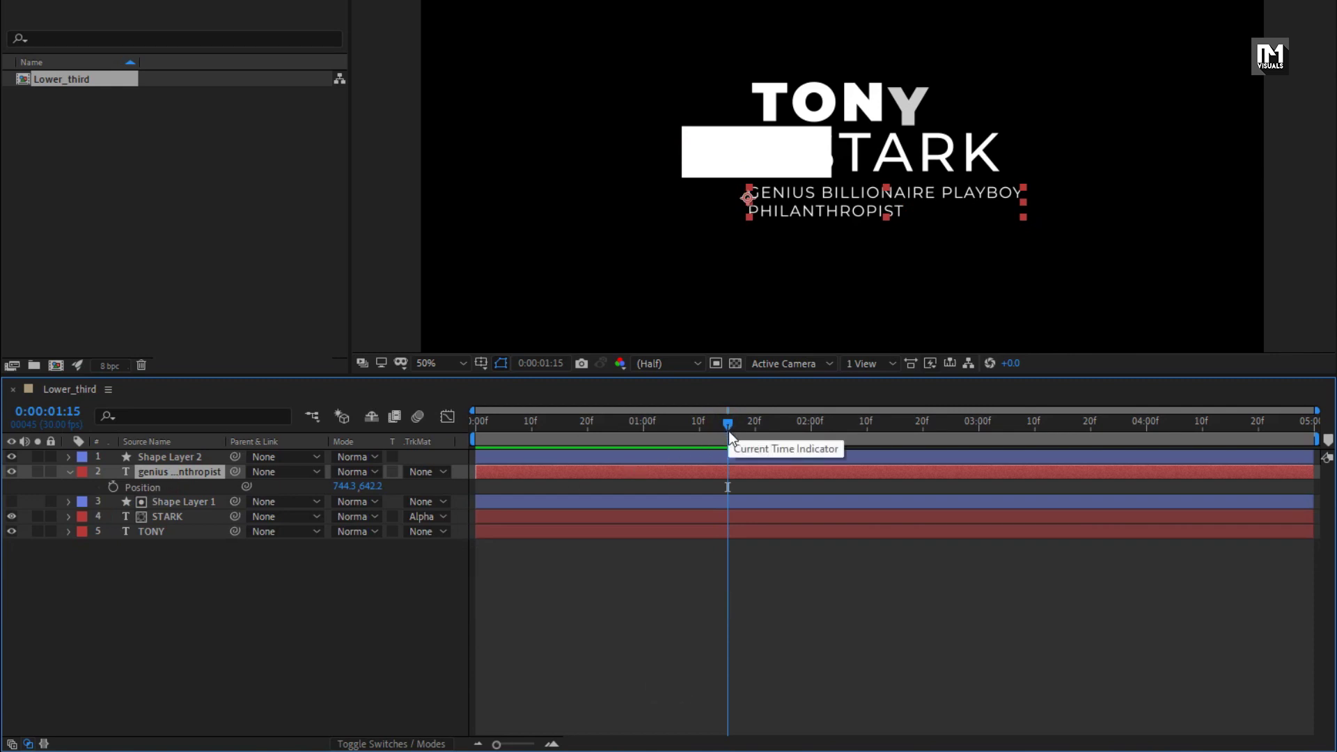
pyautogui.click(112, 487)
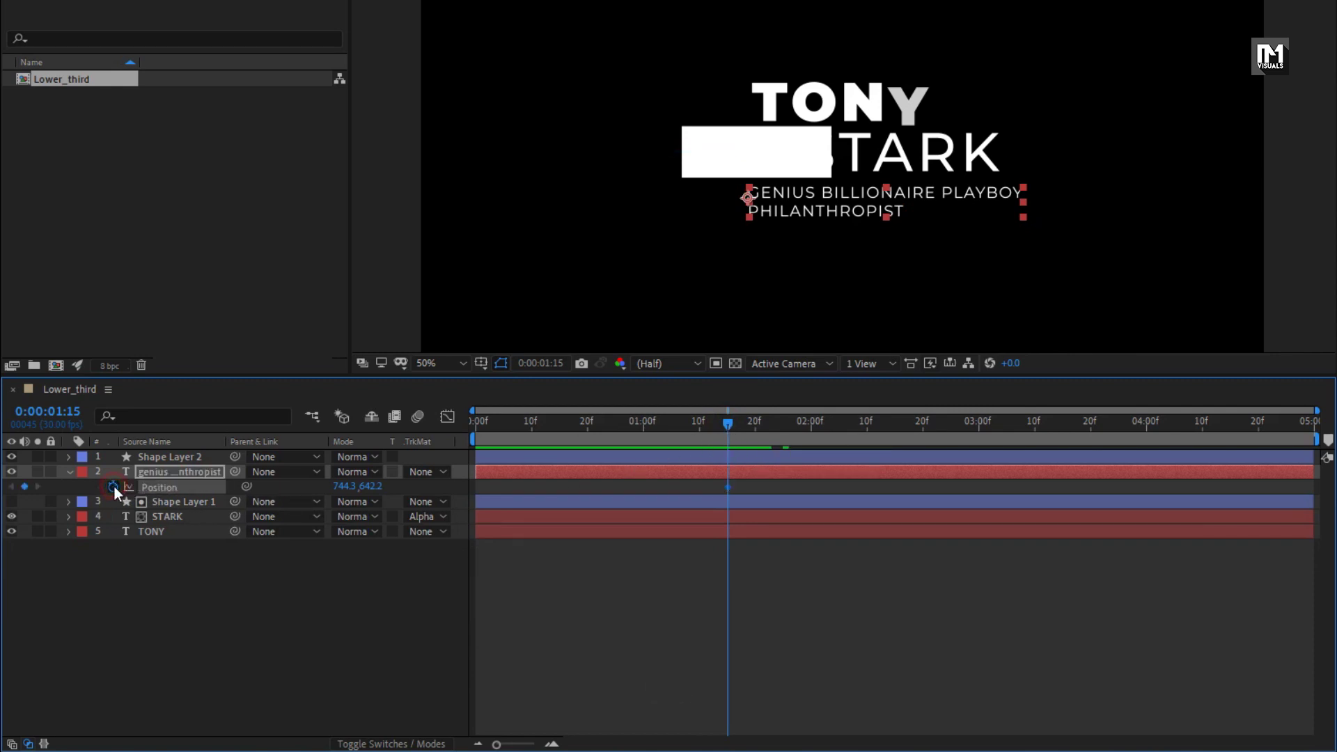
pyautogui.press('Home')
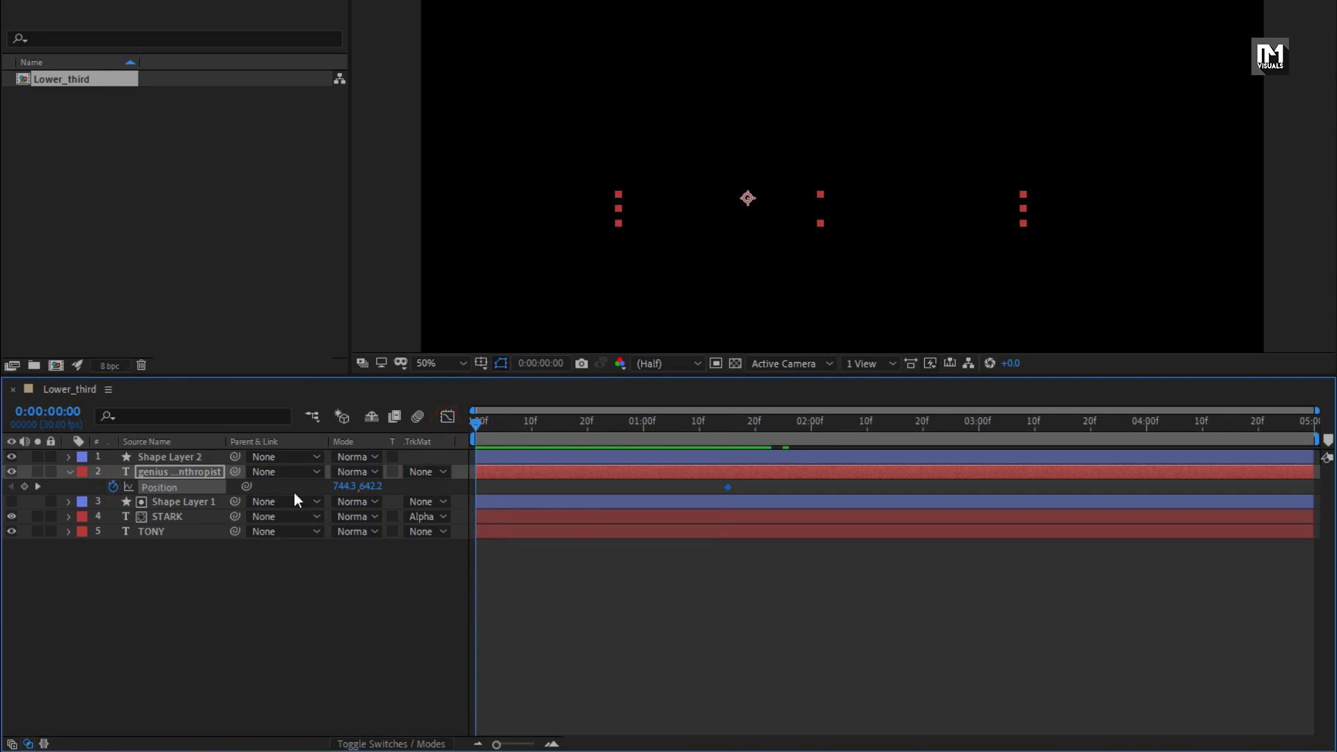
pyautogui.moveTo(348, 486); pyautogui.dragTo(594, 483)
pyautogui.moveTo(475, 421); pyautogui.dragTo(687, 413)
# Apply Easy Ease to all of the tagline's Offset, Line Spacing and Position keyframes
pyautogui.press('u')
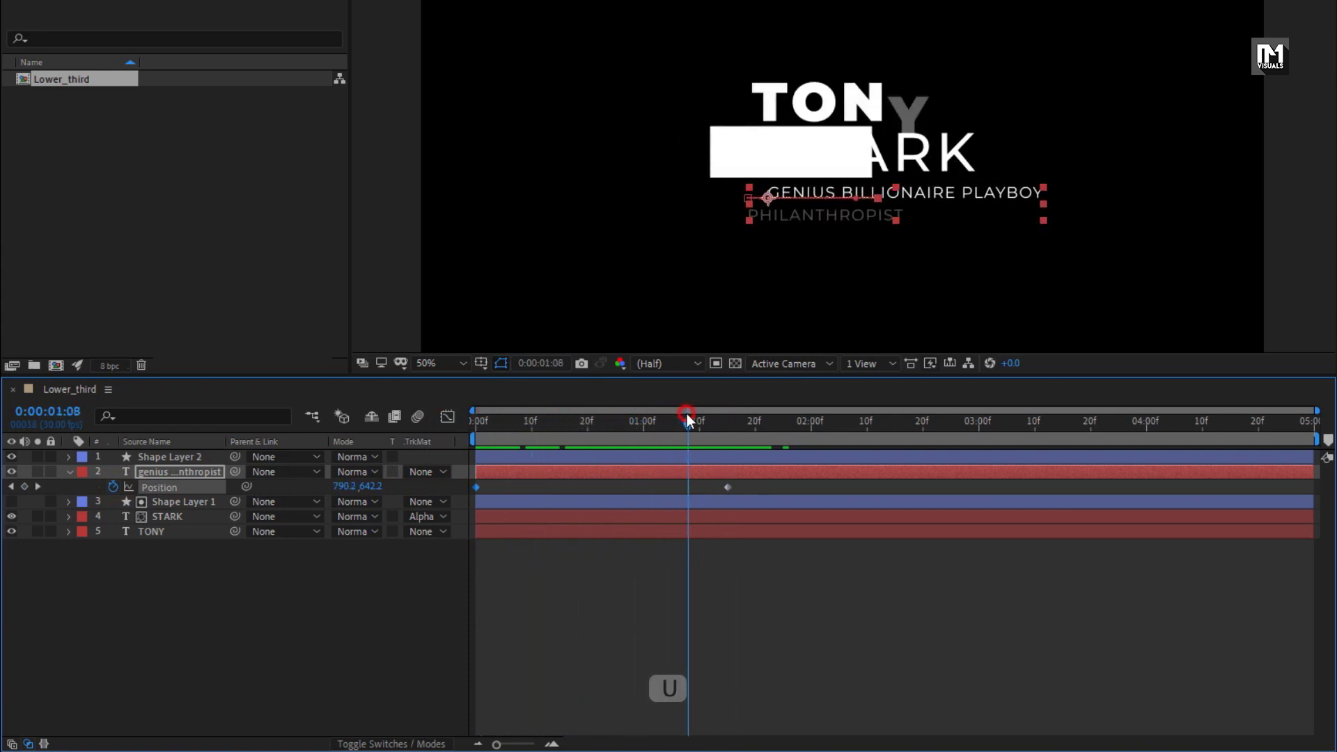
pyautogui.click(188, 472)
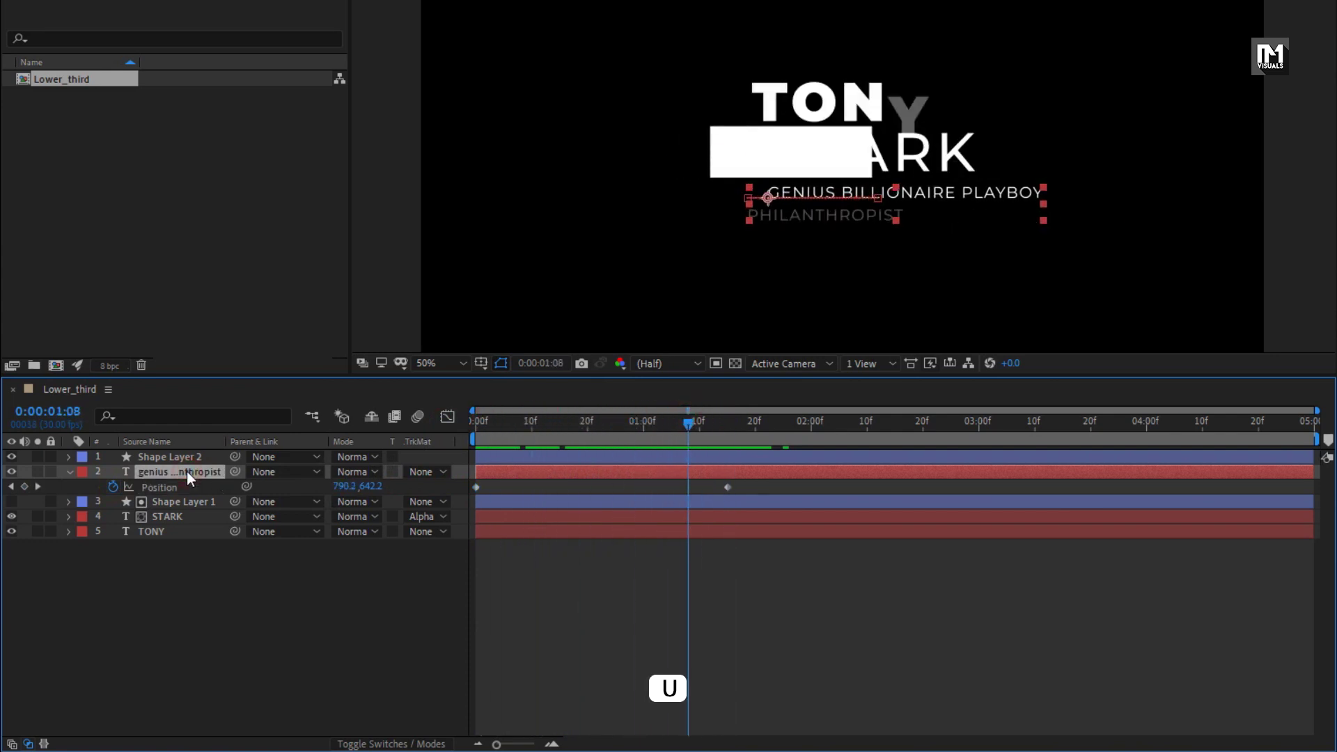
pyautogui.press('u')
pyautogui.moveTo(749, 491); pyautogui.dragTo(469, 541)
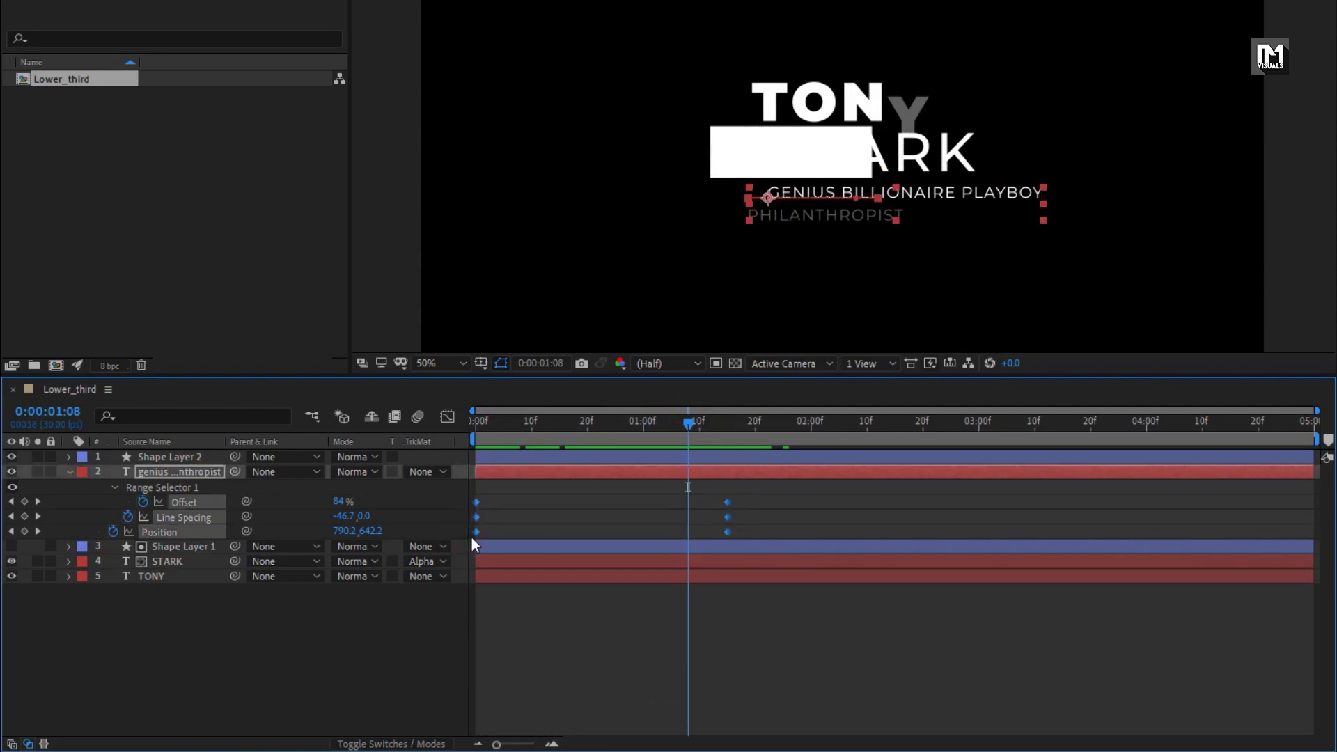
pyautogui.rightClick(476, 532)
pyautogui.moveTo(611, 521)
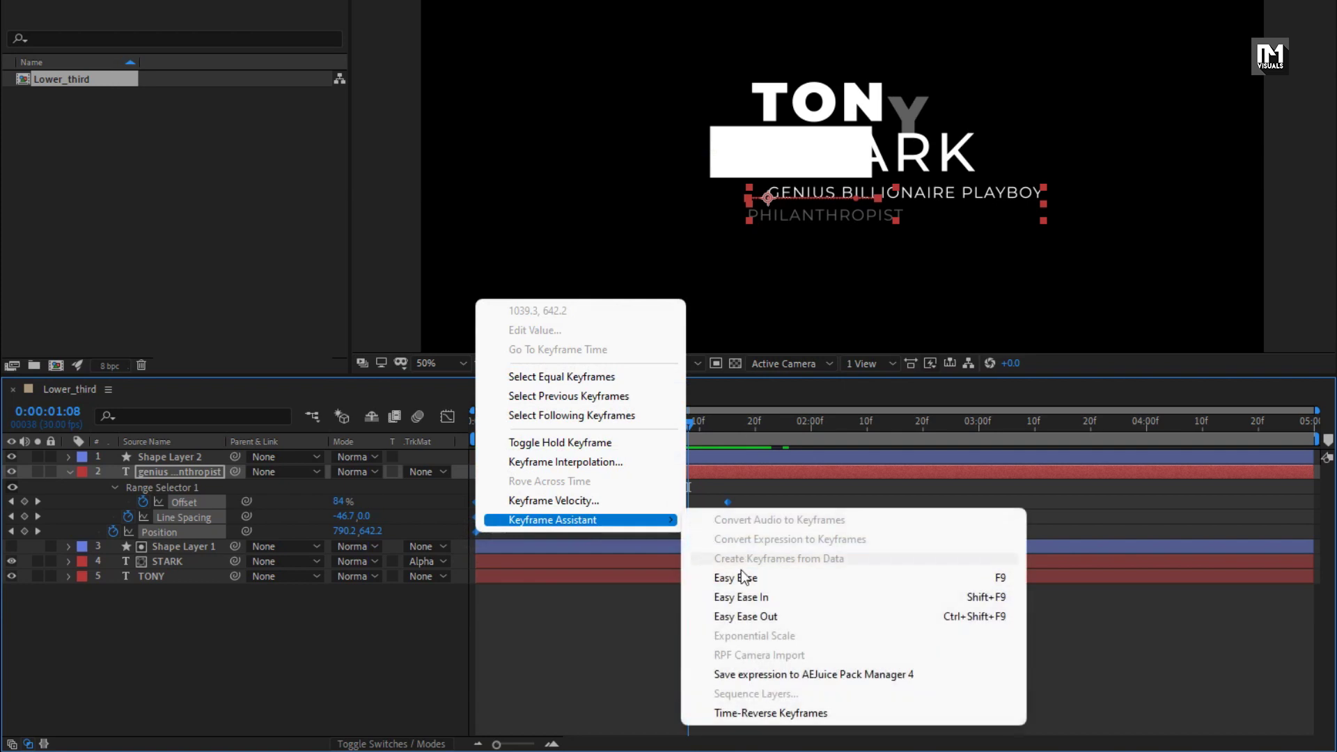
pyautogui.click(745, 575)
# Reshape the tagline's speed graph by extending the influence of the end and start keyframes inward, and preview the animation
pyautogui.click(447, 416)
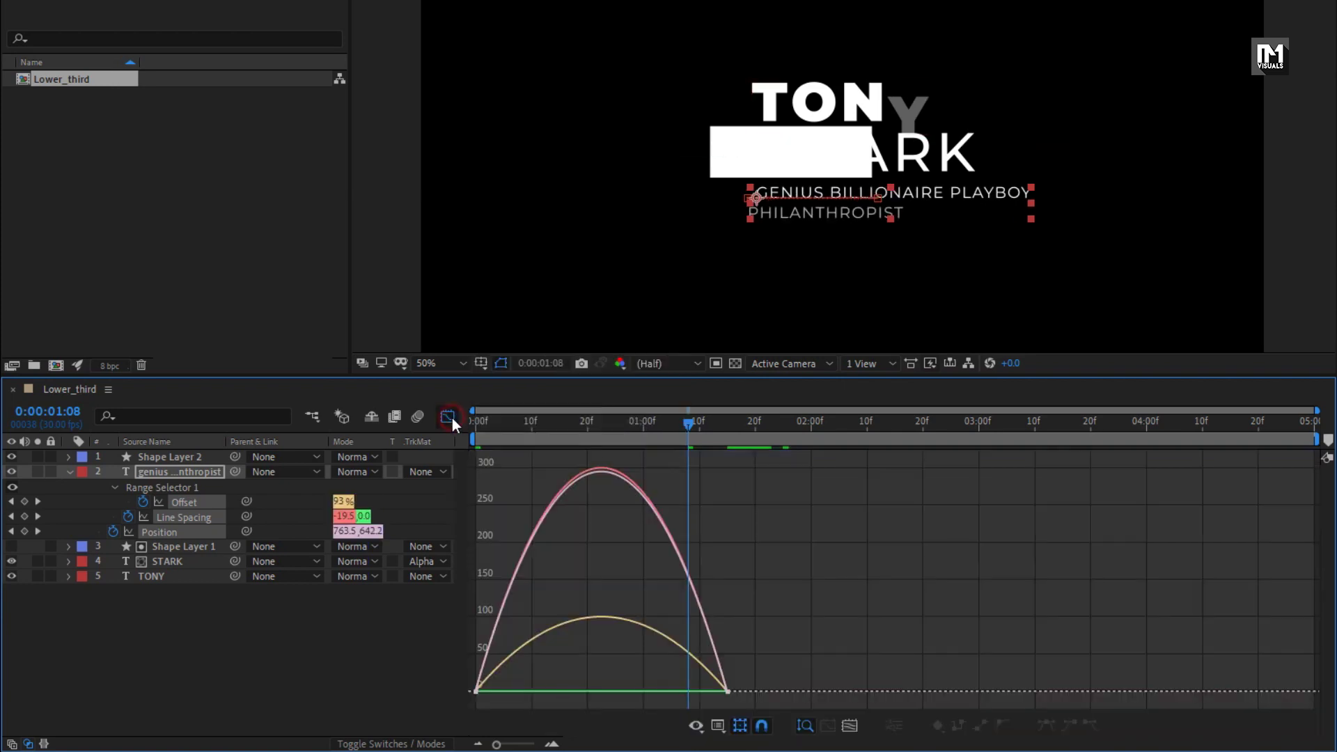
pyautogui.moveTo(740, 675); pyautogui.dragTo(603, 679)
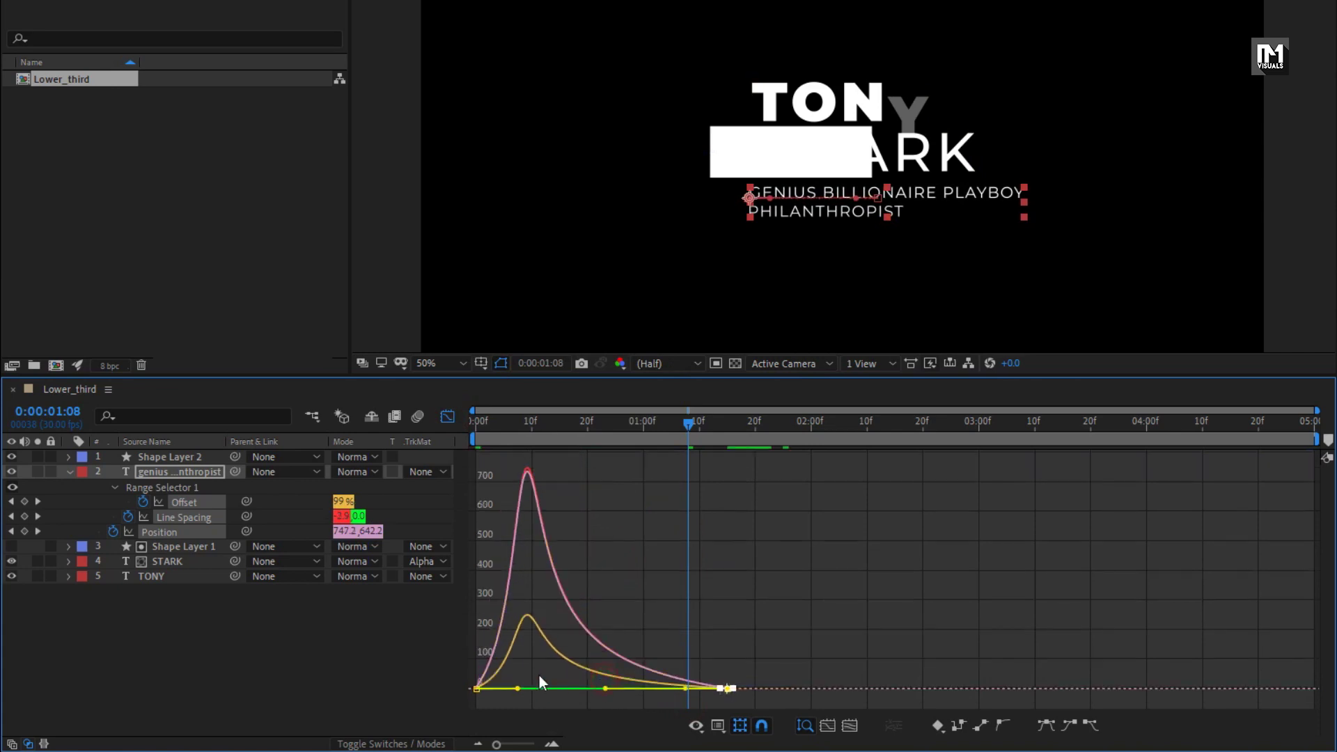
pyautogui.moveTo(487, 683); pyautogui.dragTo(581, 687)
pyautogui.moveTo(475, 426)
pyautogui.mouseDown()
pyautogui.moveTo(762, 423)
pyautogui.moveTo(498, 423)
pyautogui.mouseUp()
pyautogui.click(447, 416)
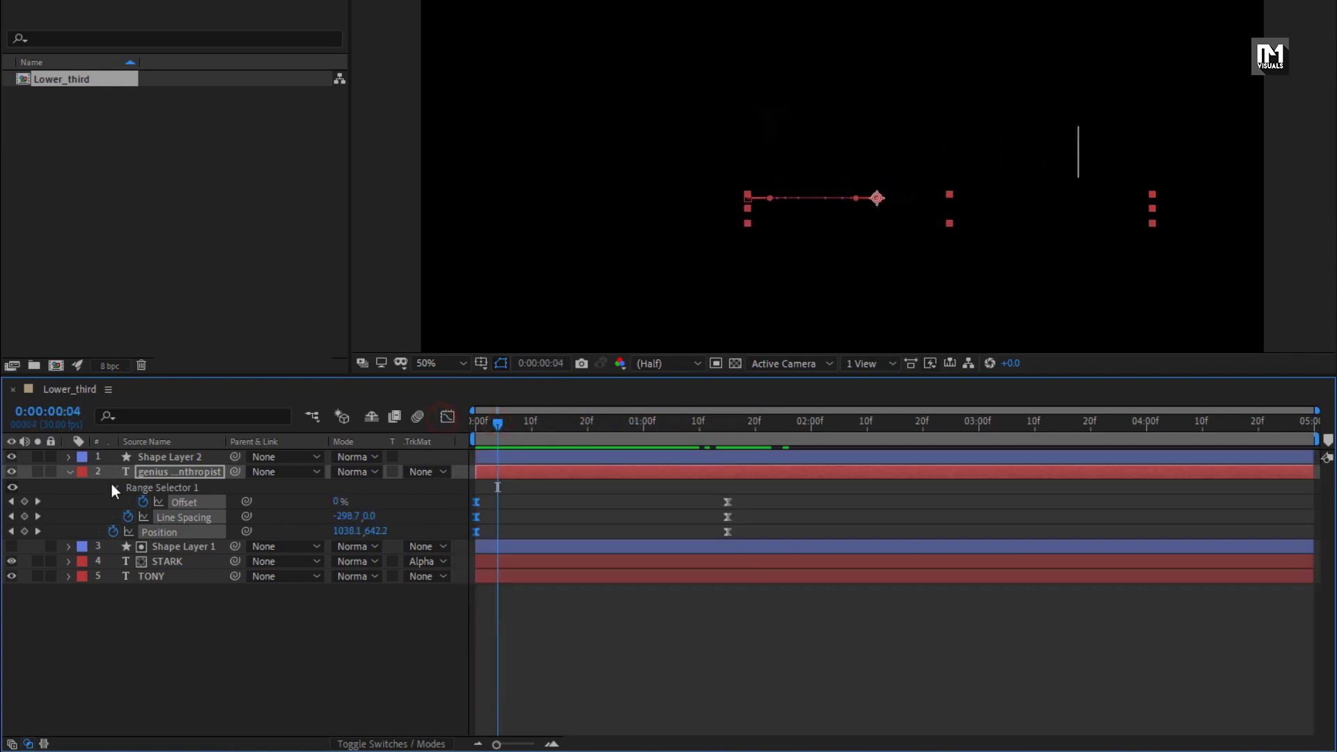
# Collapse the tagline layer and shift it in time to start at frame 20
pyautogui.click(69, 472)
pyautogui.moveTo(576, 419); pyautogui.dragTo(586, 416)
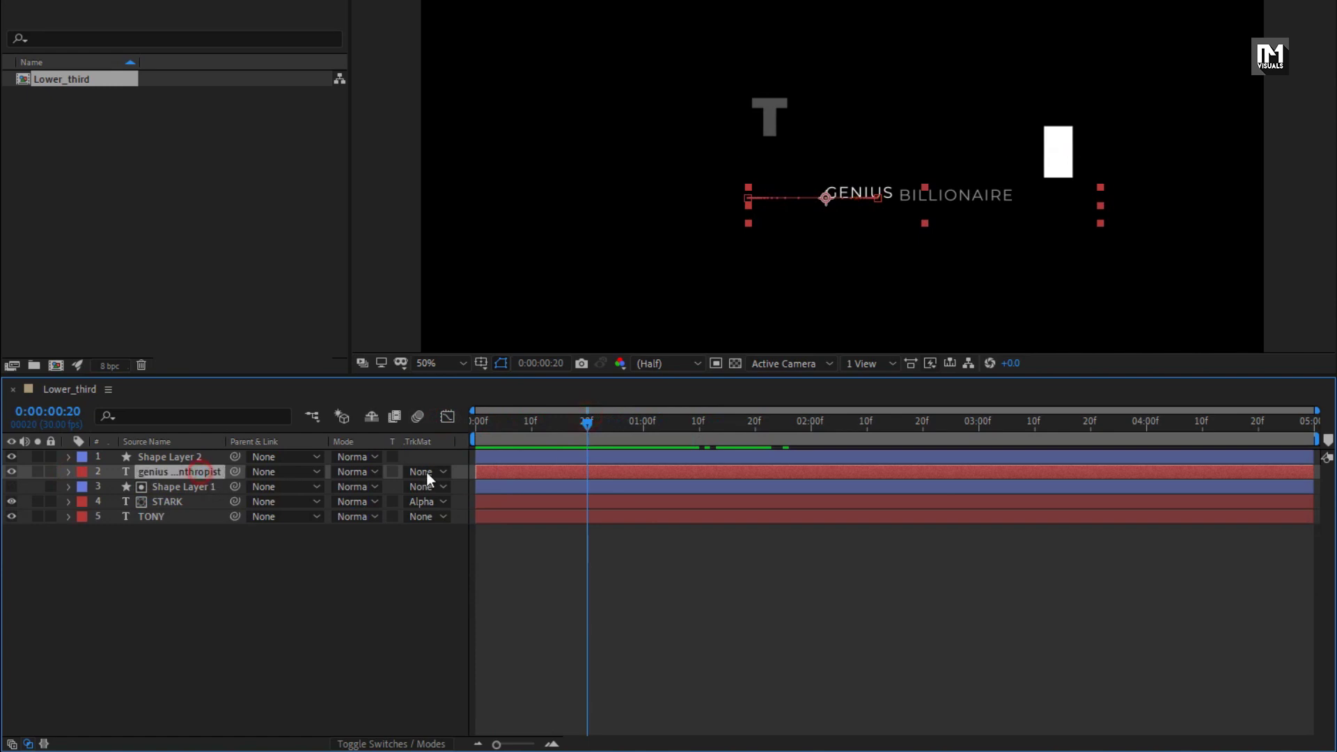
pyautogui.moveTo(495, 470); pyautogui.dragTo(501, 428)
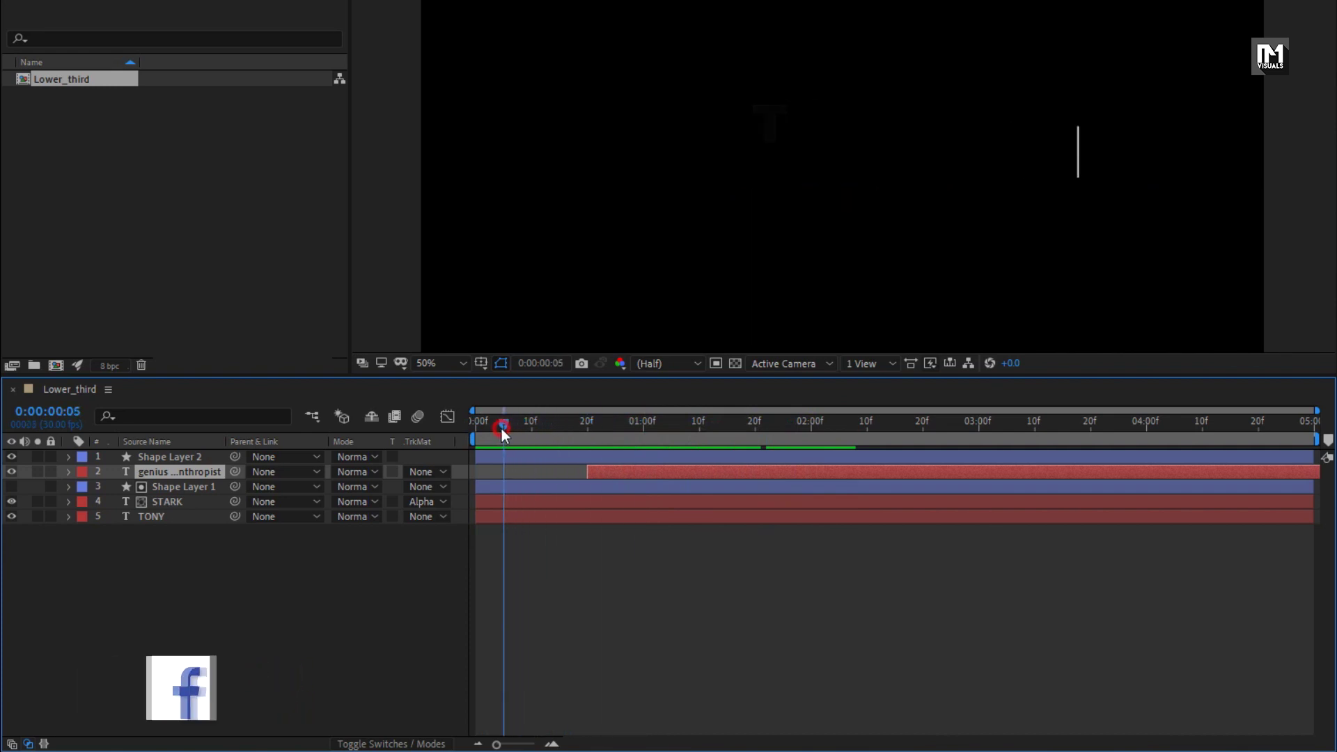
# Shift Shape Layer 1 to start at frame 5 and the STARK and TONY layers to start at frame 2
pyautogui.click(184, 487)
pyautogui.moveTo(490, 486); pyautogui.dragTo(519, 486)
pyautogui.moveTo(483, 429); pyautogui.dragTo(486, 427)
pyautogui.moveTo(491, 499); pyautogui.dragTo(511, 511)
pyautogui.click(499, 515)
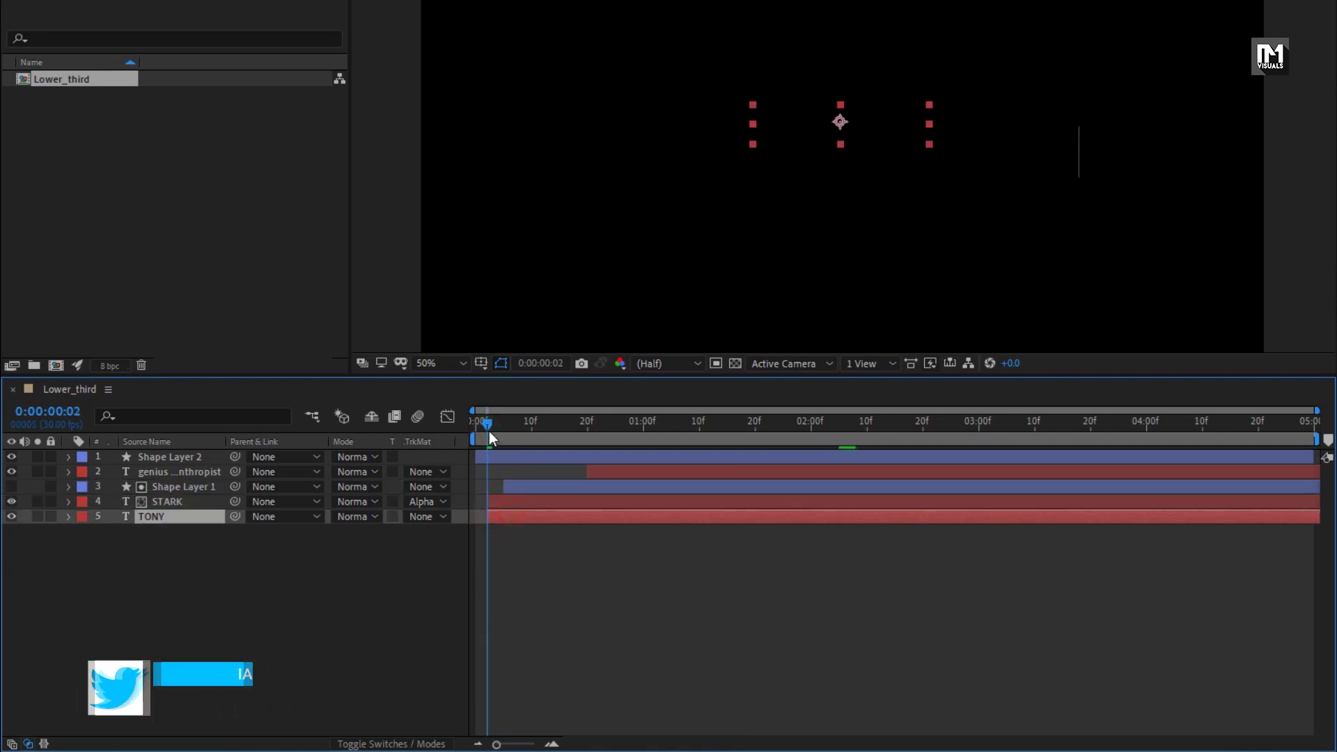
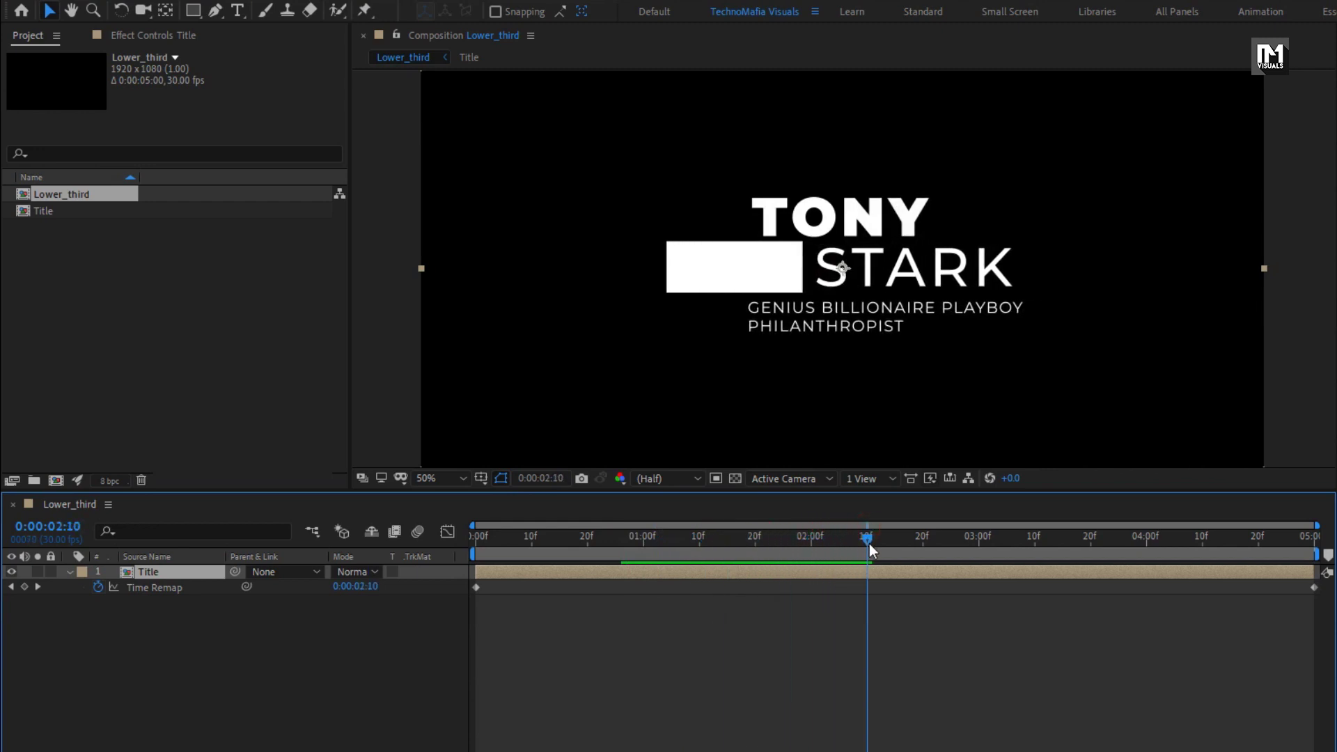
# Add a Time Remap keyframe to the Title layer at 2:10 and another at 3:15 with the value 0:00:02:10
pyautogui.click(28, 590)
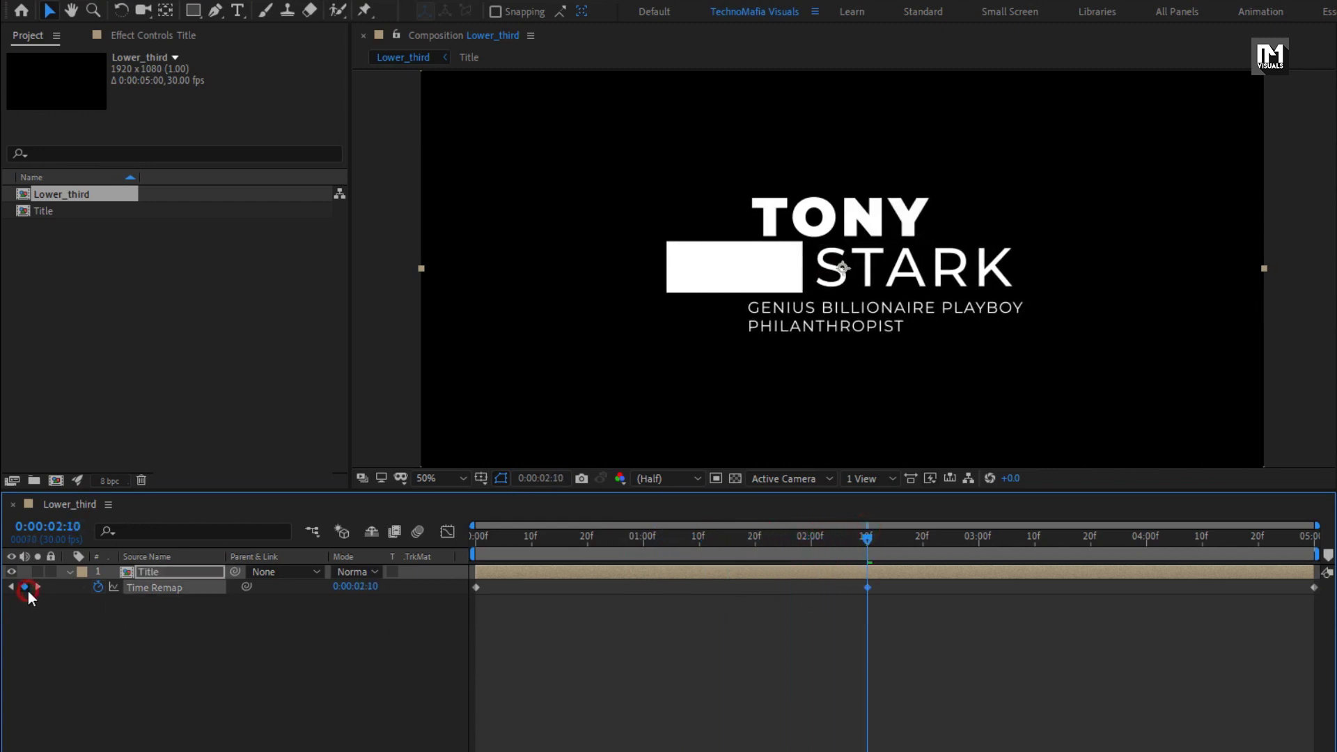
pyautogui.moveTo(871, 537); pyautogui.dragTo(1068, 541)
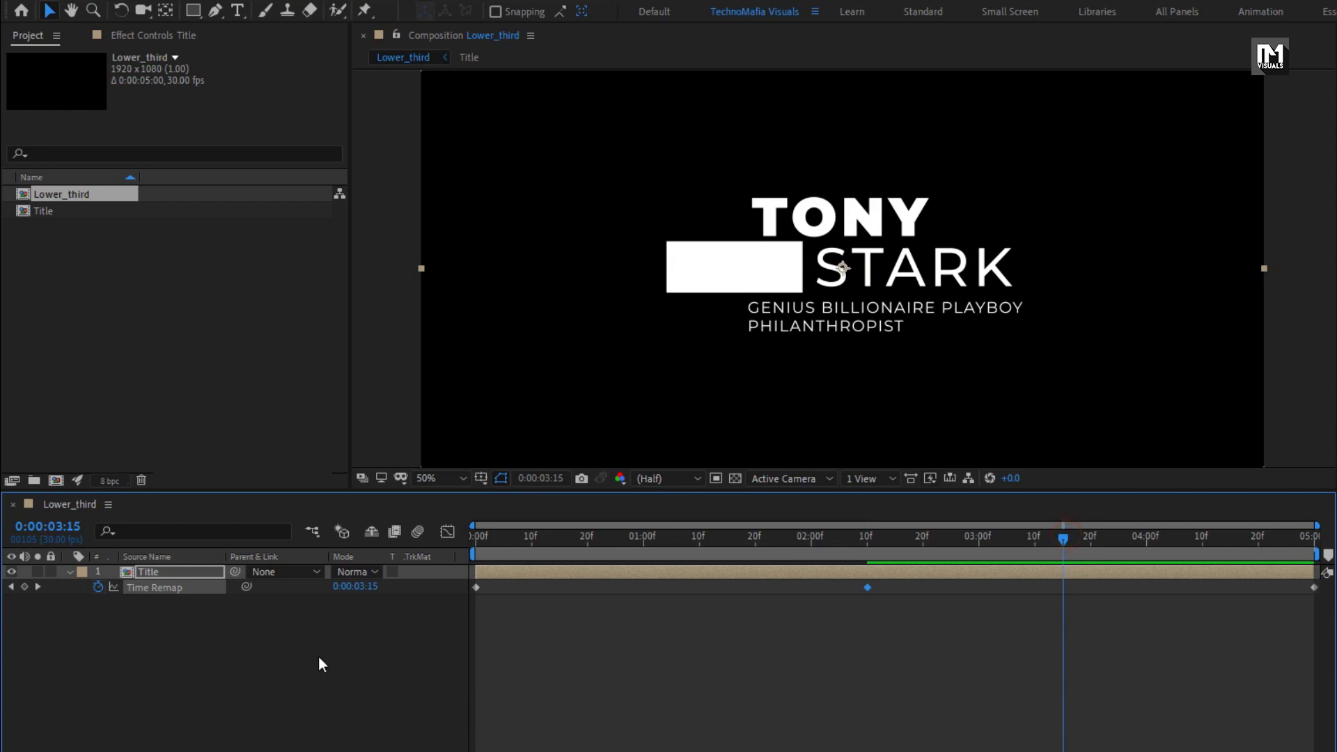
pyautogui.click(361, 588)
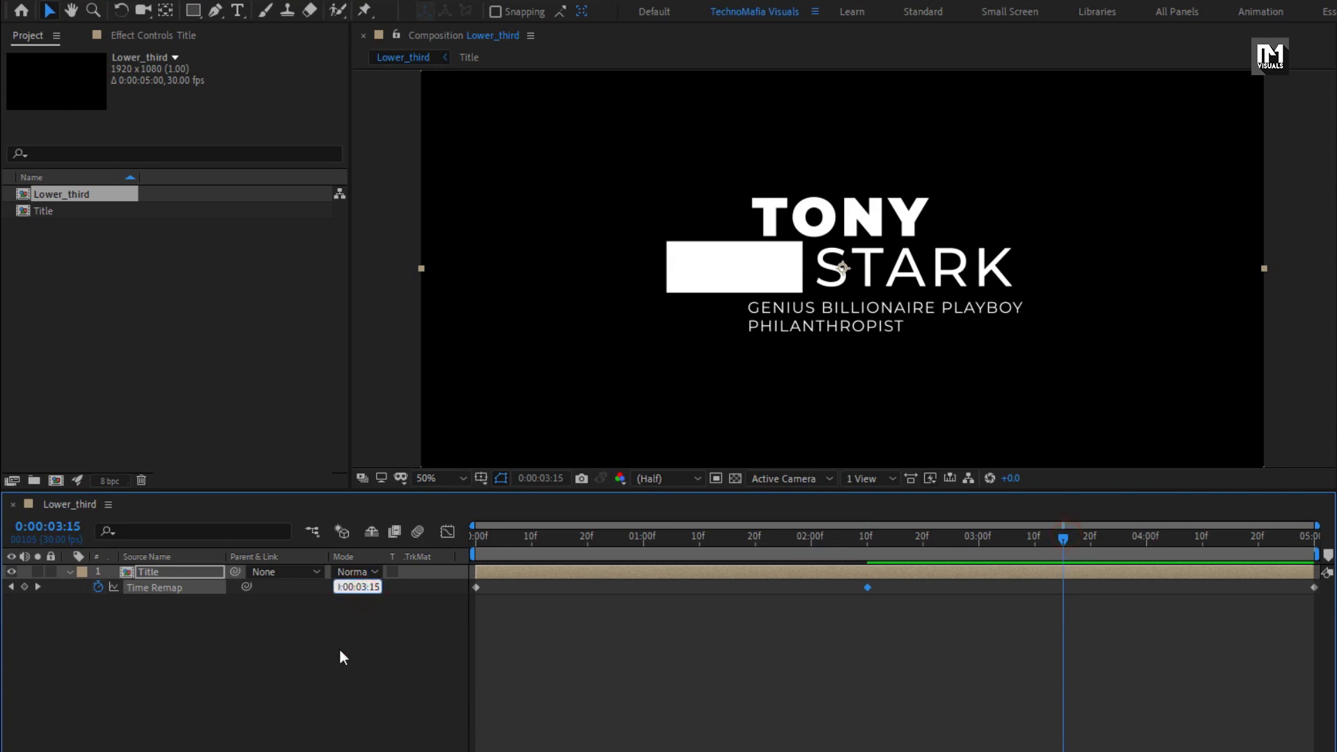
pyautogui.press('BackSpace')
pyautogui.write('2')
pyautogui.press('Return')
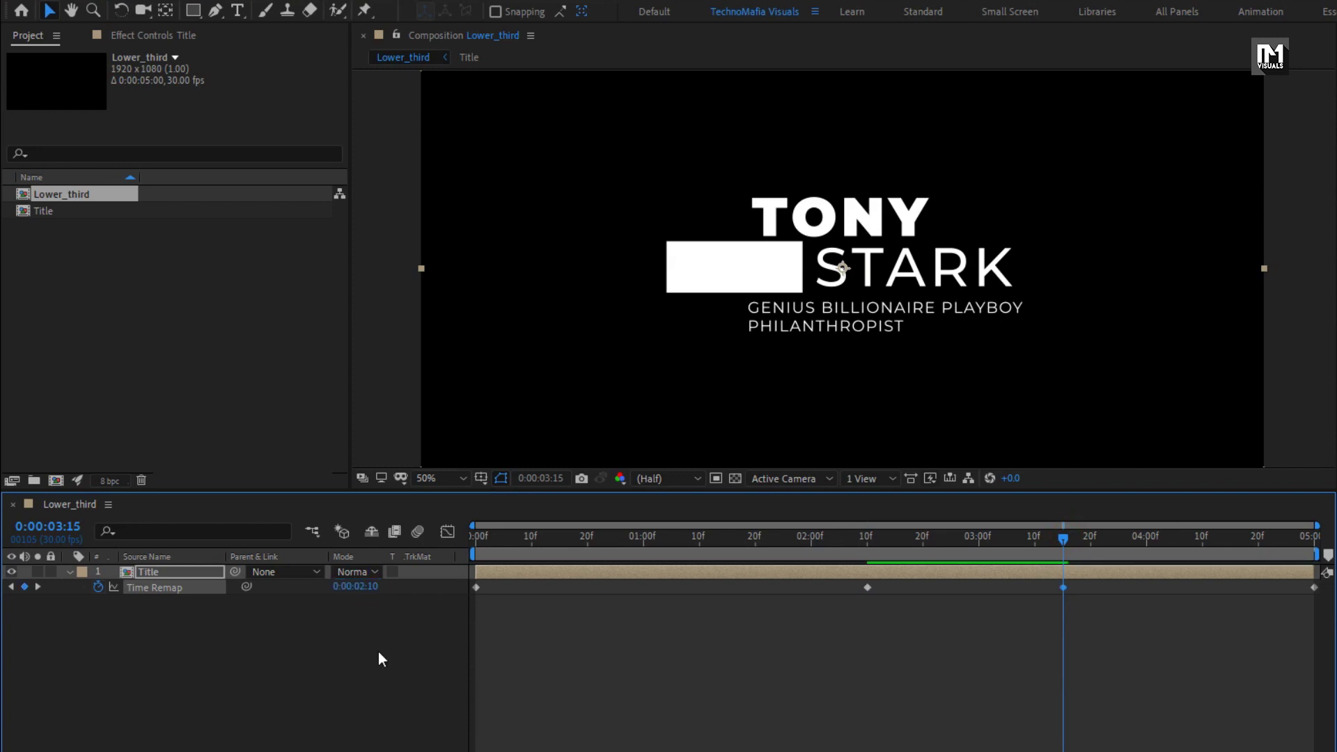
# Move the last Time Remap keyframe to 4:29, set its value to 0:00:00:00, and preview the animation
pyautogui.moveTo(1061, 539); pyautogui.dragTo(1319, 537)
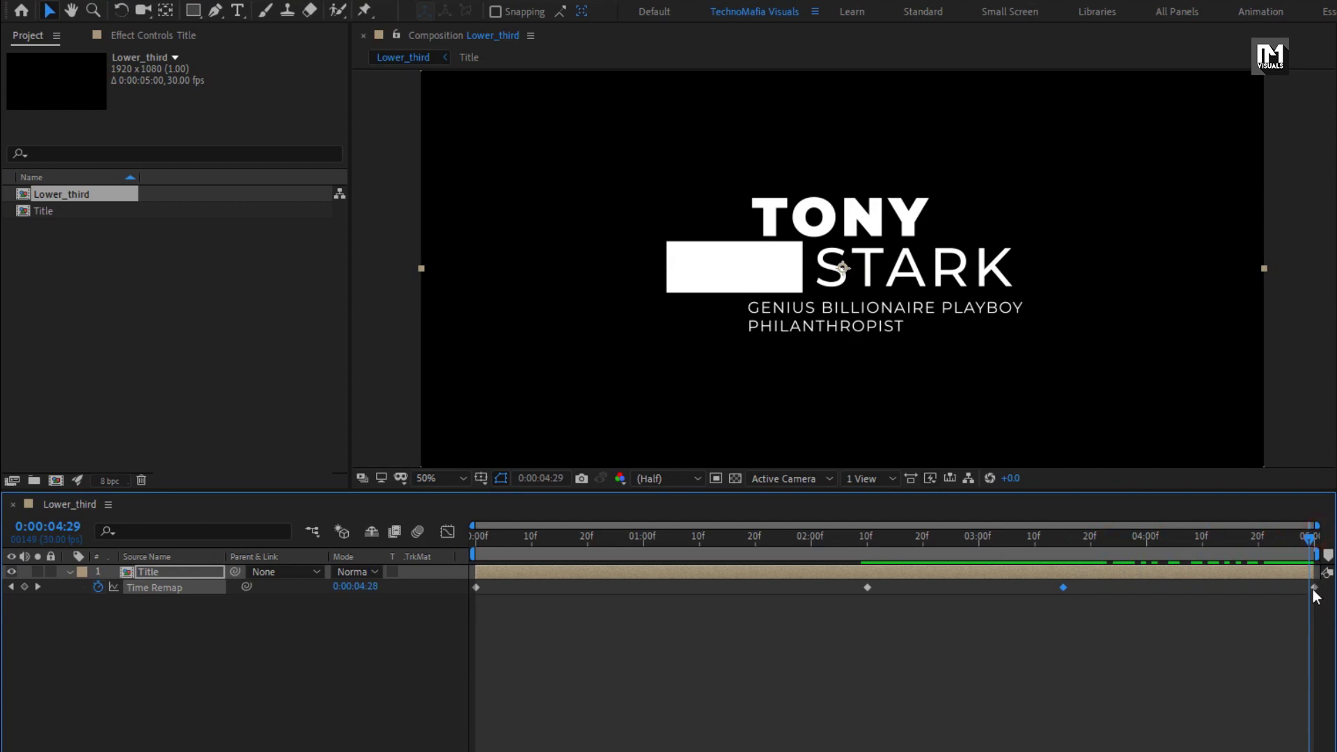
pyautogui.moveTo(1313, 586); pyautogui.dragTo(1307, 587)
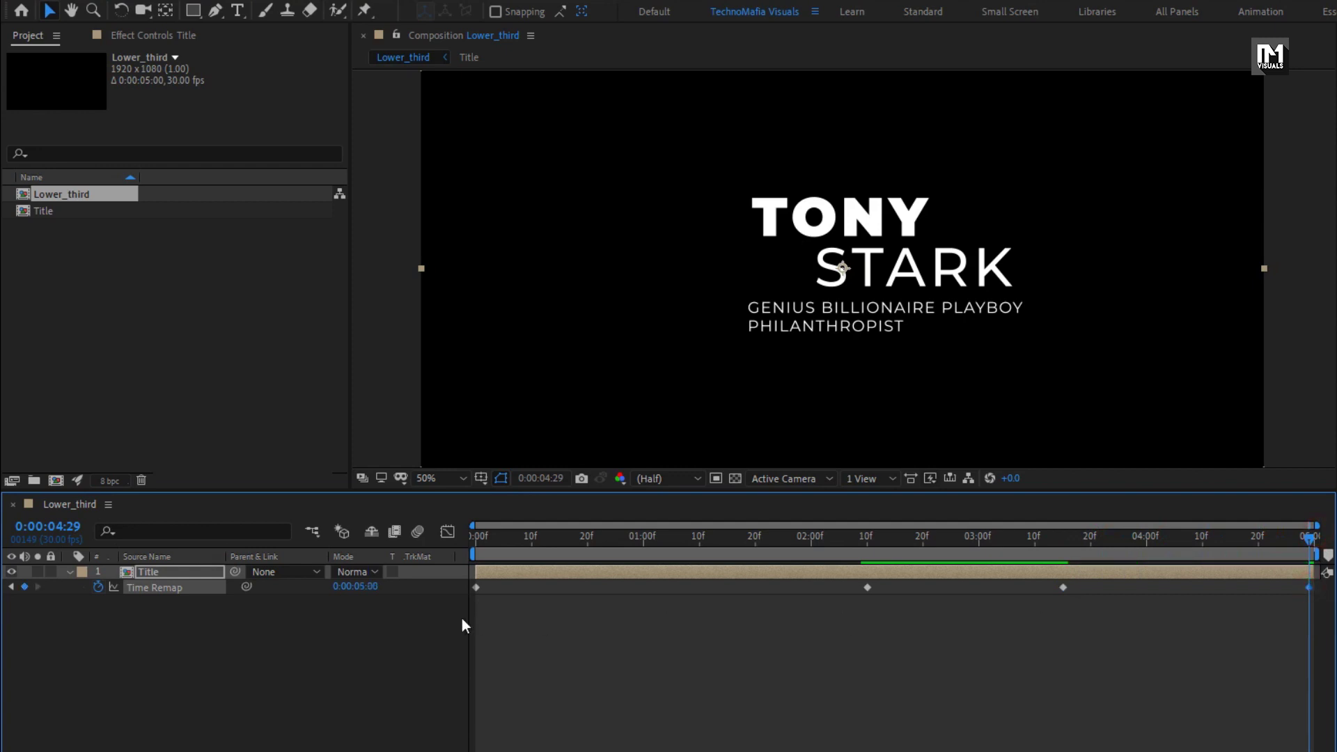
pyautogui.click(360, 588)
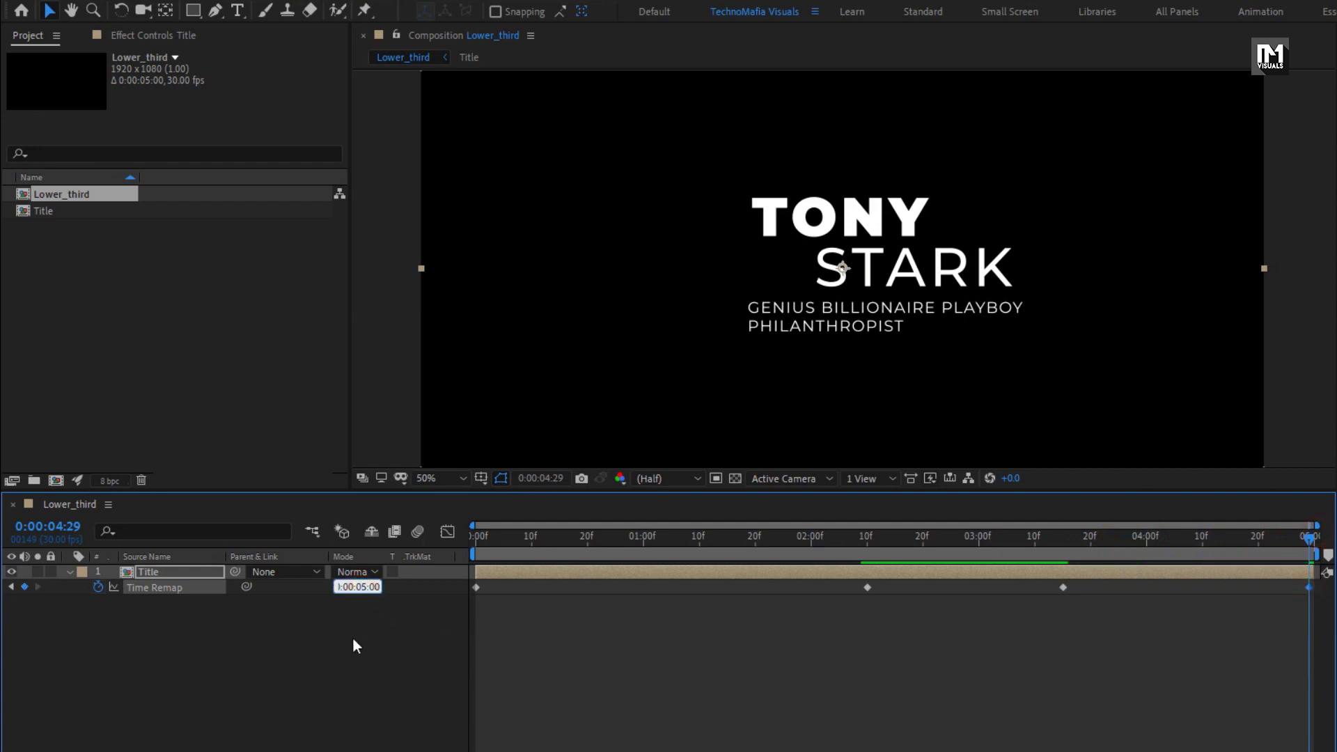
pyautogui.write('0')
pyautogui.press('Return')
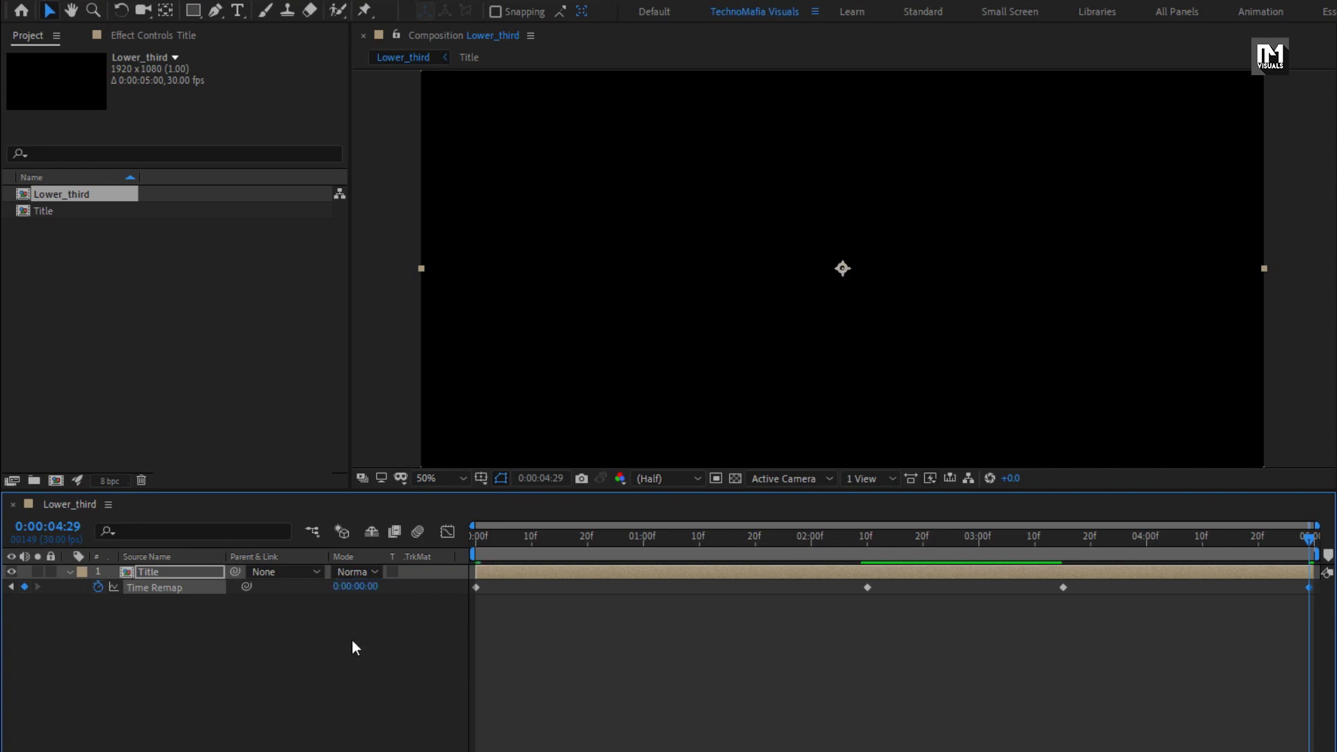
pyautogui.click(471, 532)
pyautogui.press('space')
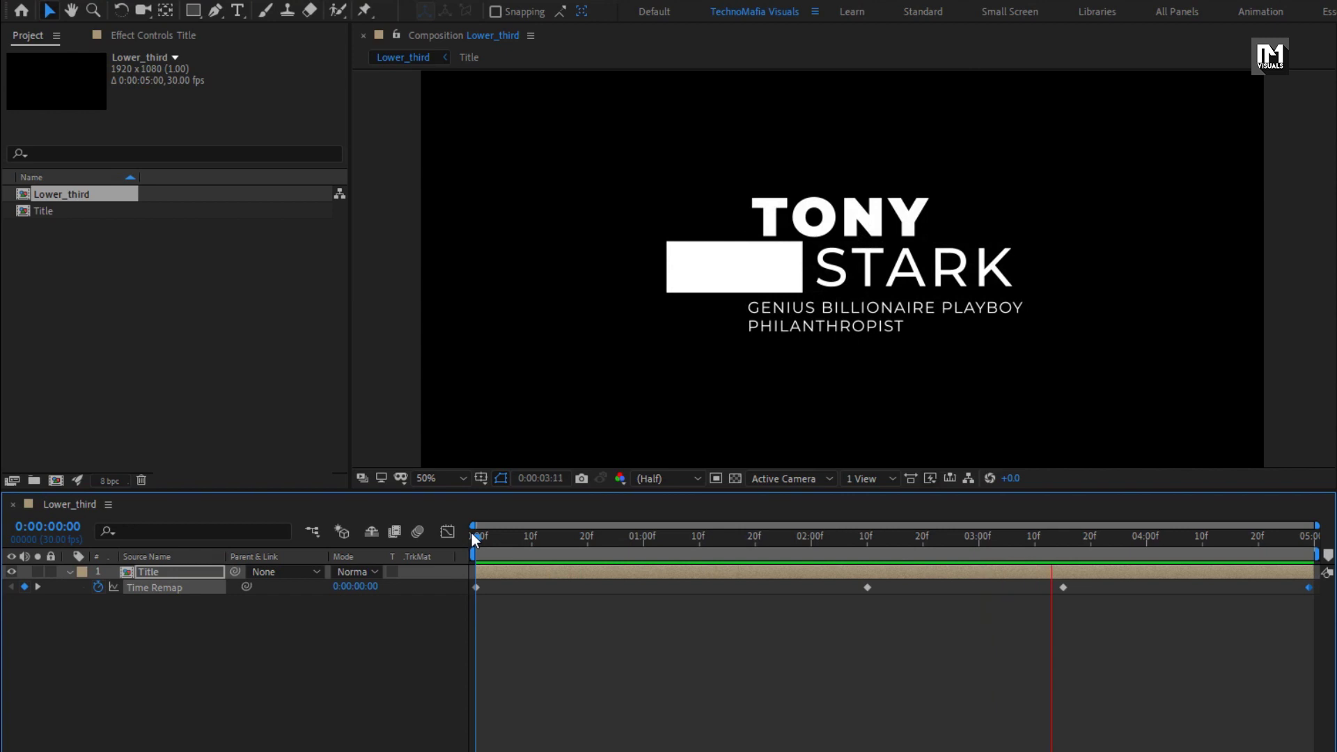
# Move the second Time Remap keyframe earlier to 1:20 and scrub through the timeline to check the faster reveal
pyautogui.moveTo(470, 532); pyautogui.dragTo(754, 539)
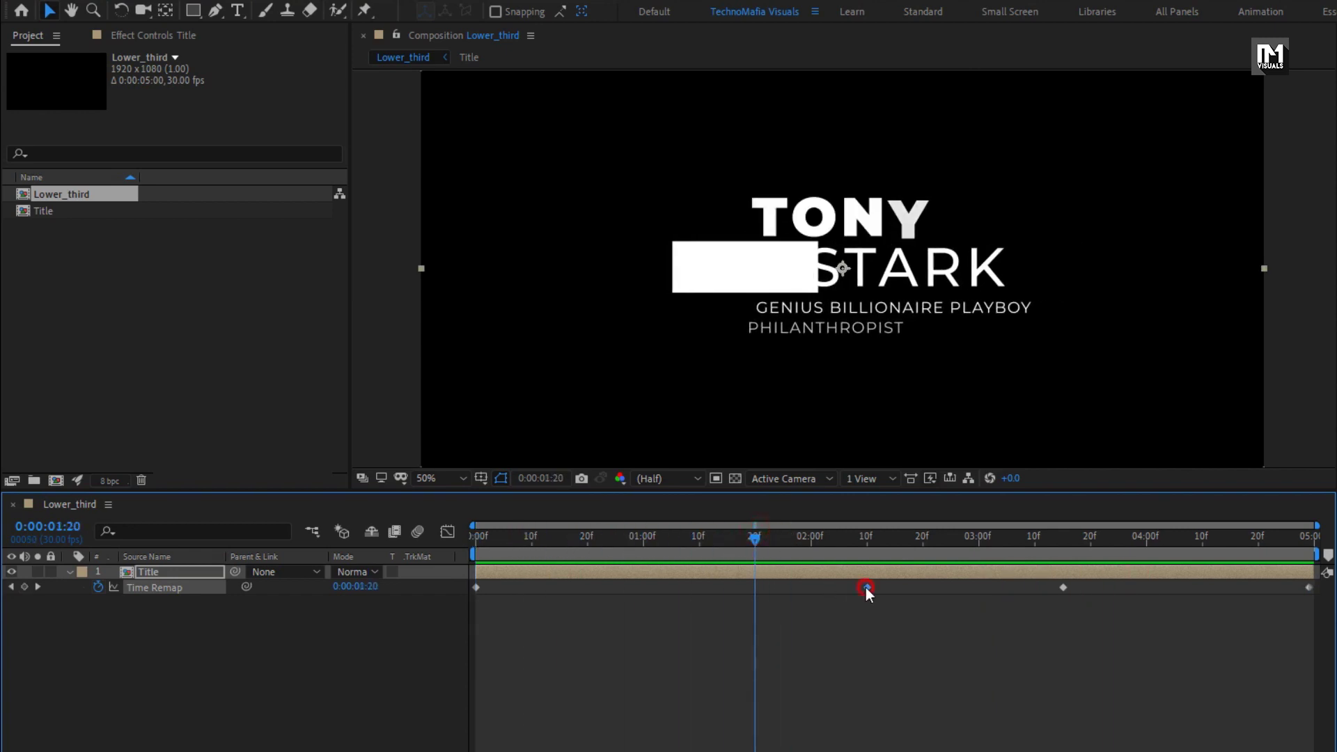
pyautogui.moveTo(866, 588); pyautogui.dragTo(755, 589)
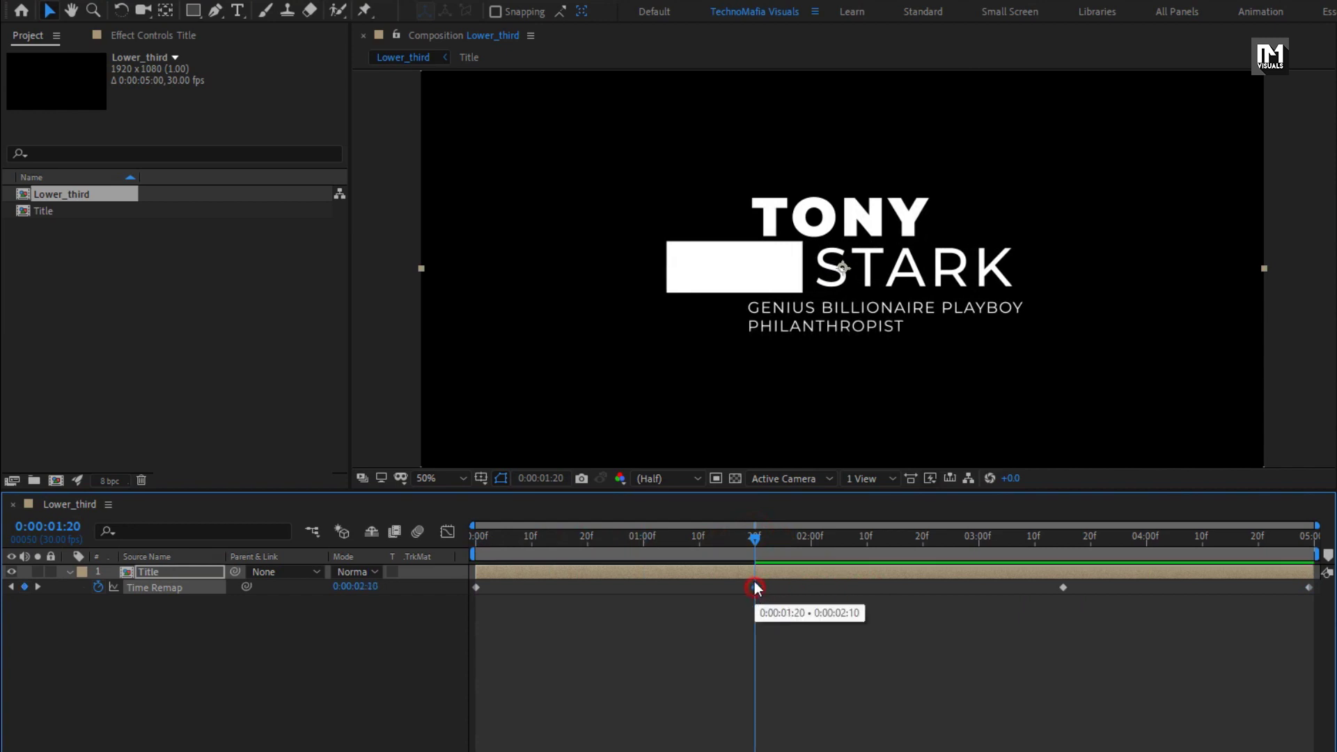
pyautogui.moveTo(753, 540); pyautogui.dragTo(474, 536)
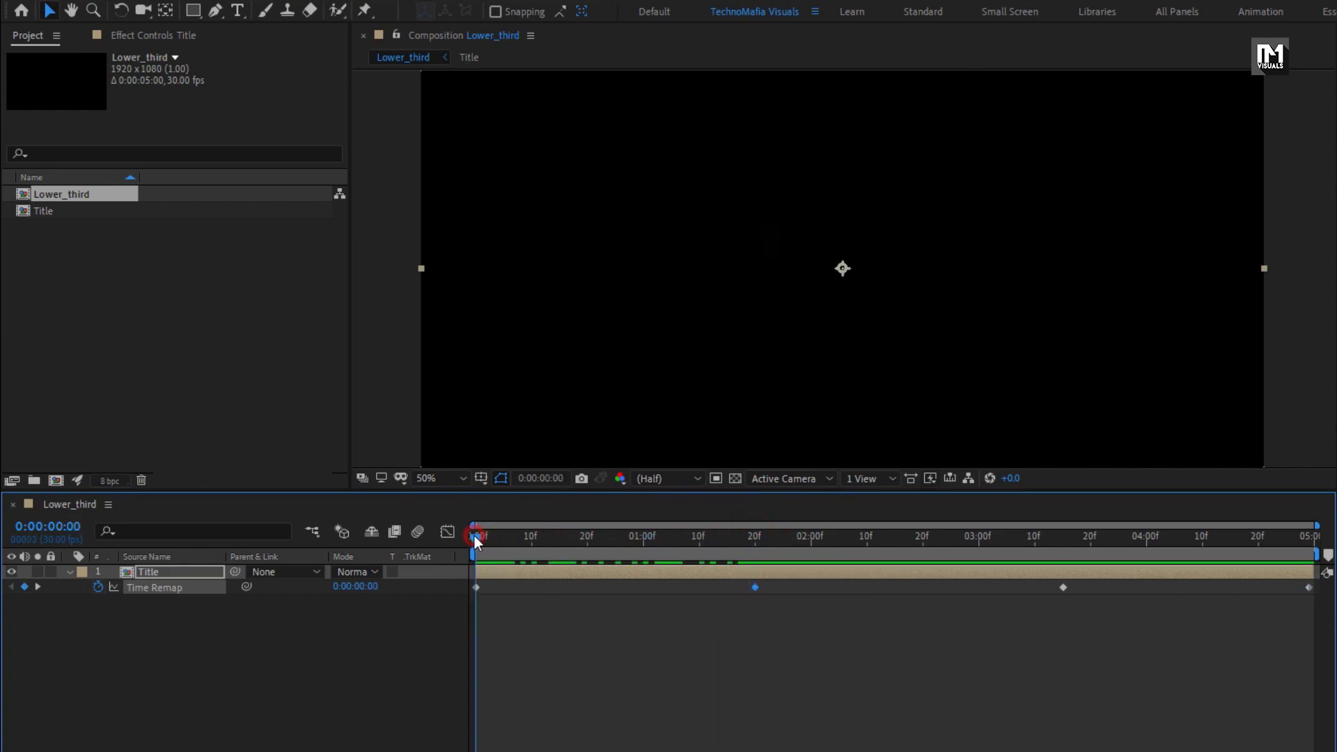
pyautogui.moveTo(832, 551); pyautogui.dragTo(921, 550)
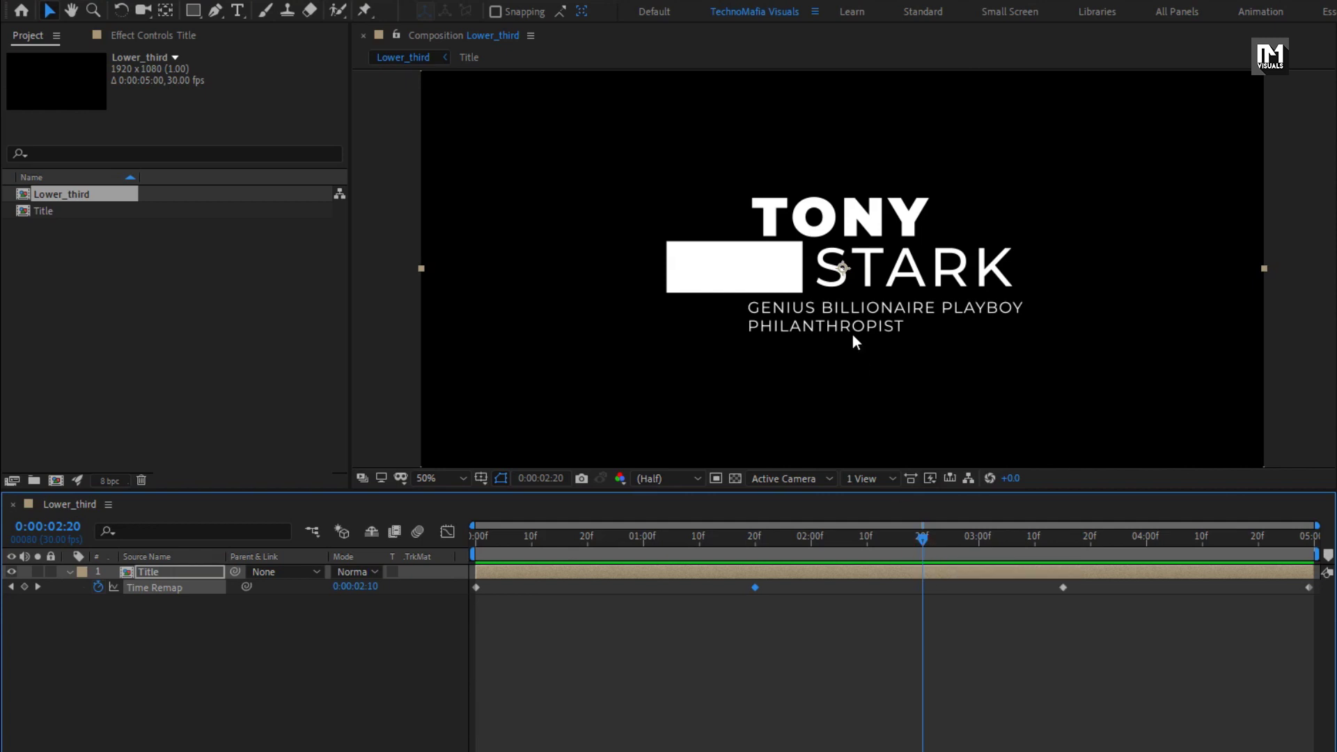
# Move the Title layer into the lower-left area of the frame and scrub the animation to check its placement
pyautogui.press(',')
pyautogui.moveTo(847, 272); pyautogui.dragTo(701, 344)
pyautogui.moveTo(690, 536); pyautogui.dragTo(863, 536)
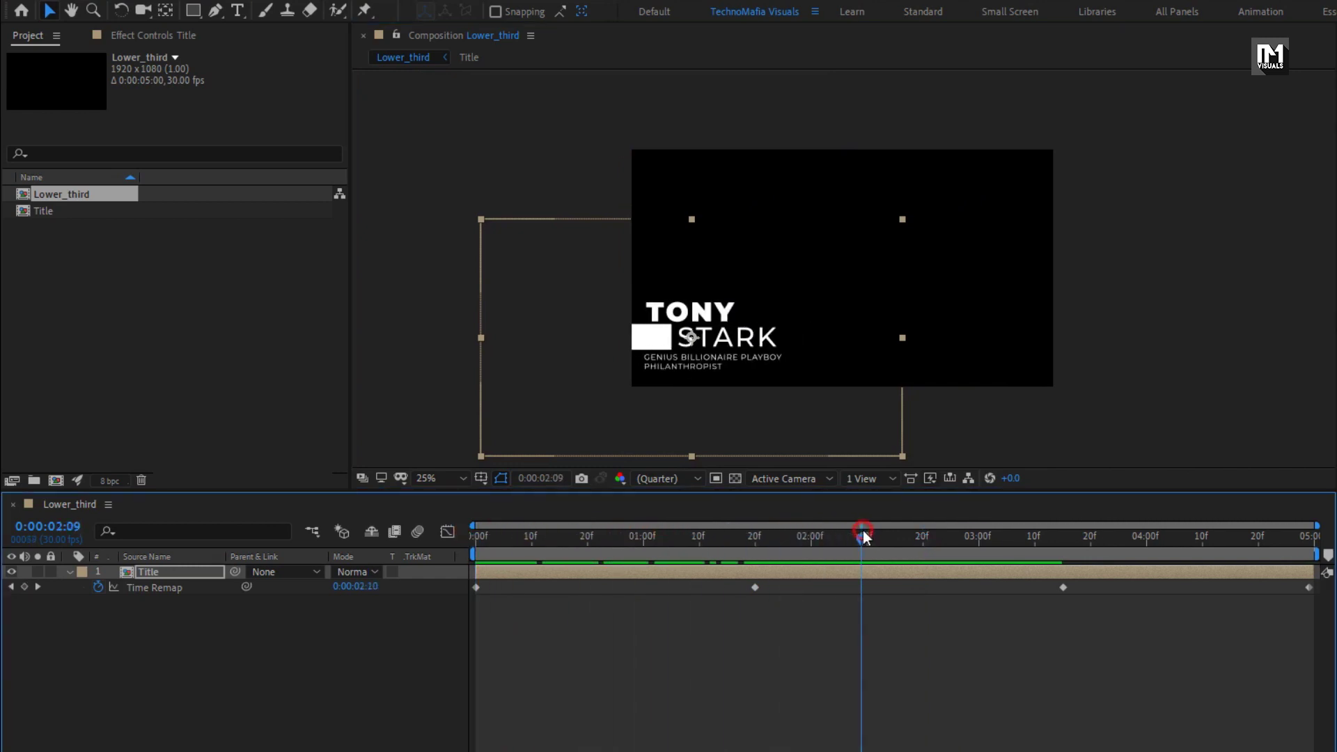
# Scale the Title layer to 75%, move it slightly further toward the frame's lower-left corner, and preview the animation
pyautogui.click(215, 575)
pyautogui.press('s')
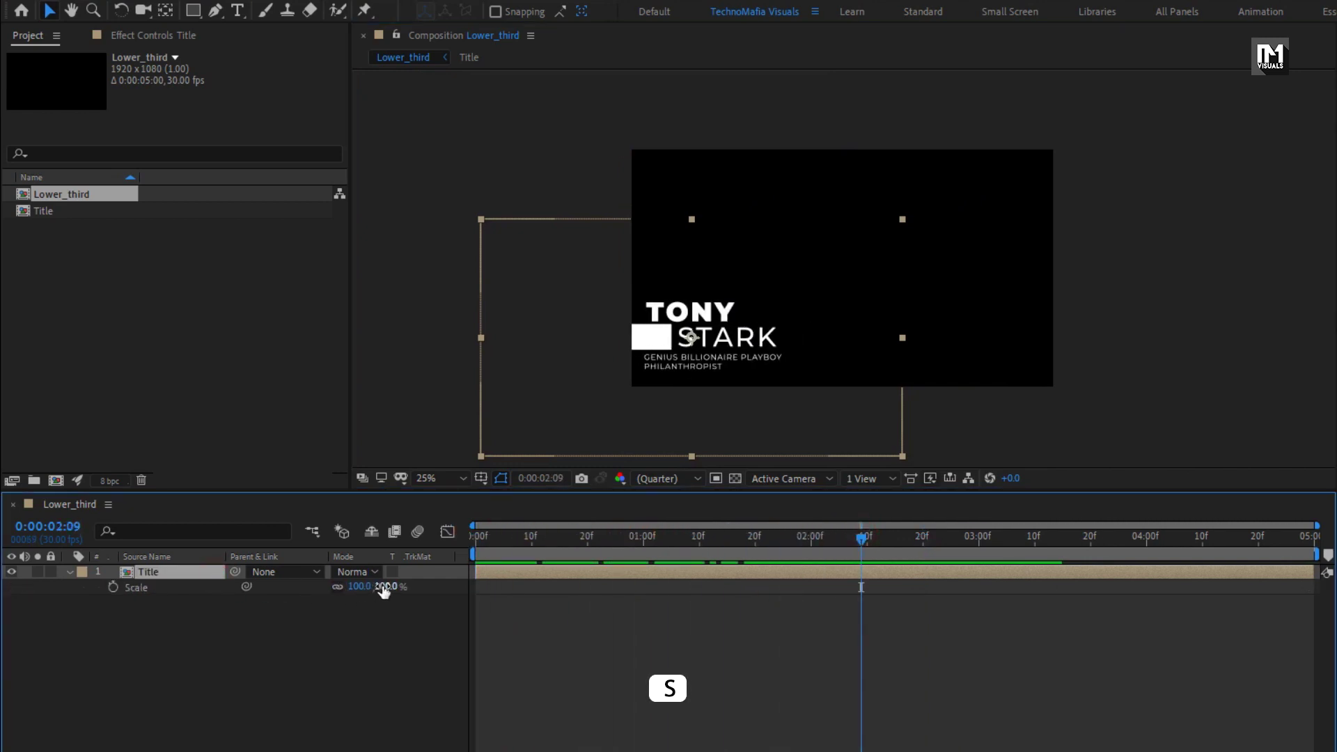
pyautogui.write('75')
pyautogui.press('Return')
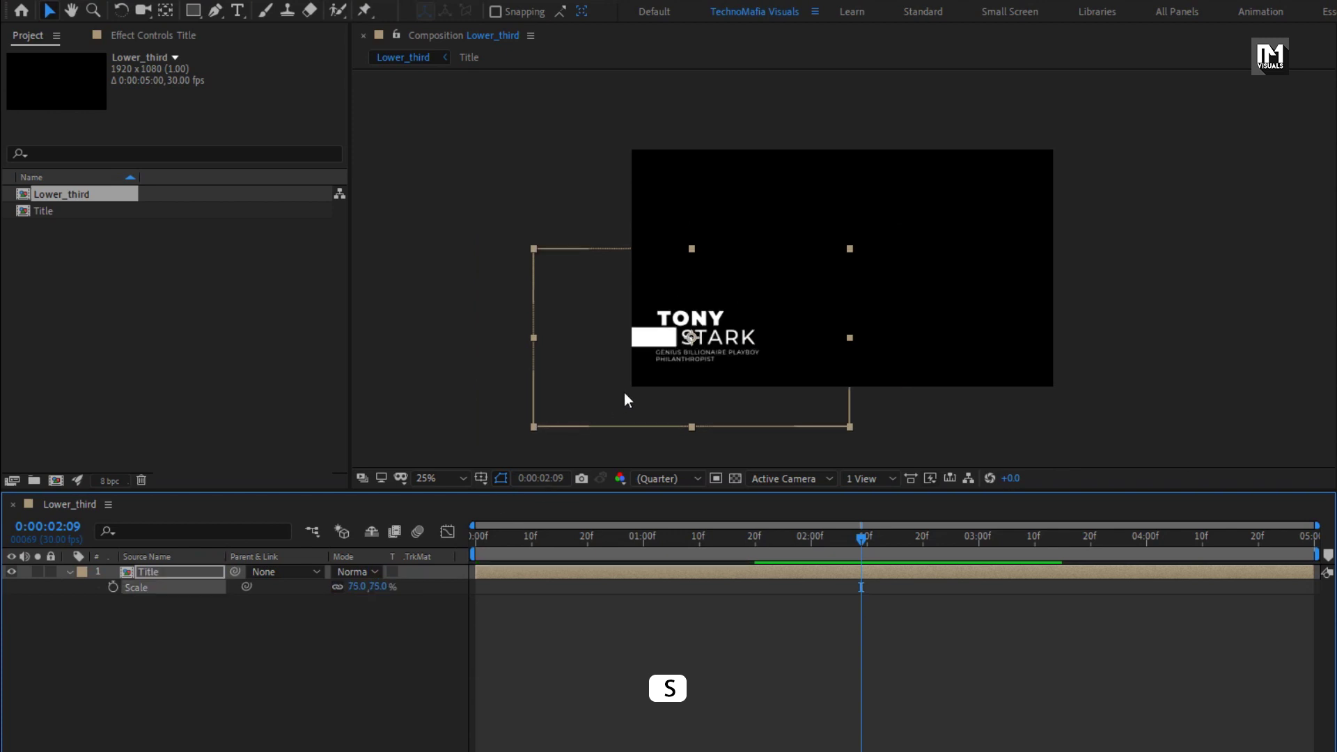
pyautogui.moveTo(674, 338); pyautogui.dragTo(670, 352)
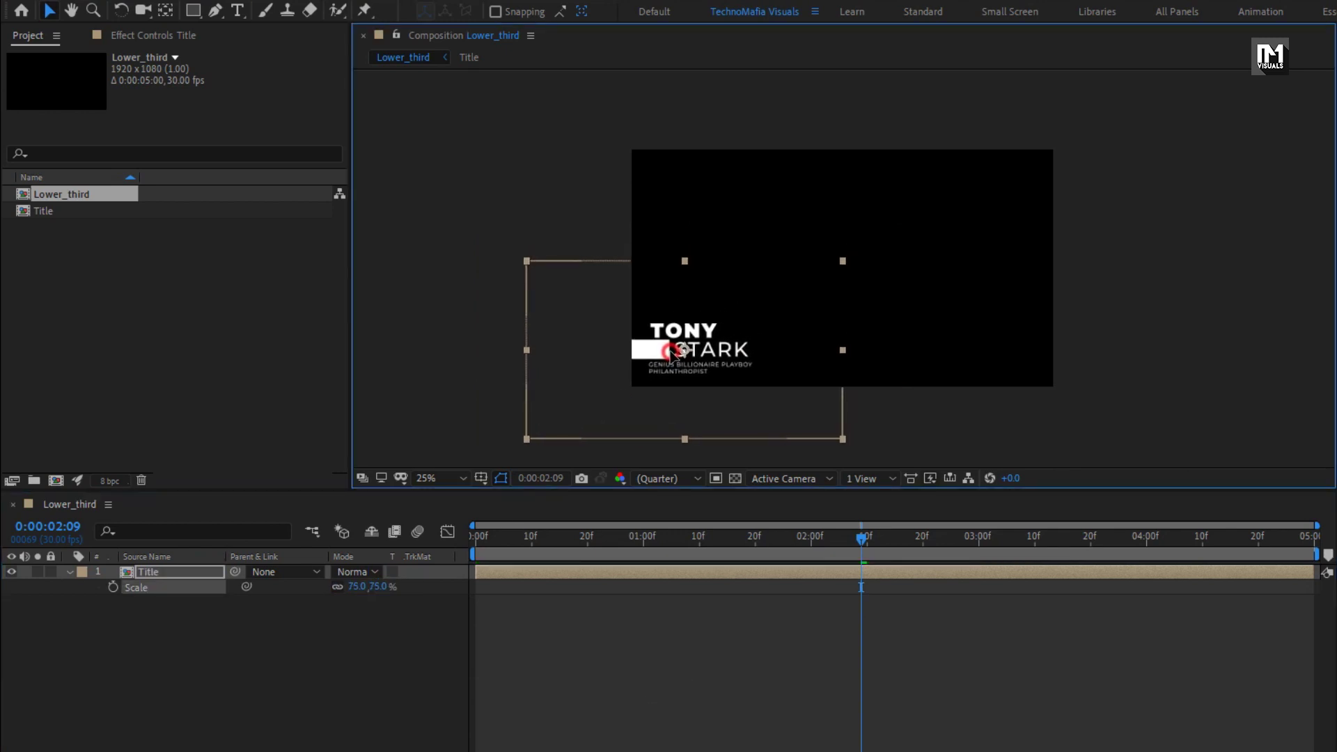
pyautogui.click(472, 541)
pyautogui.press('space')
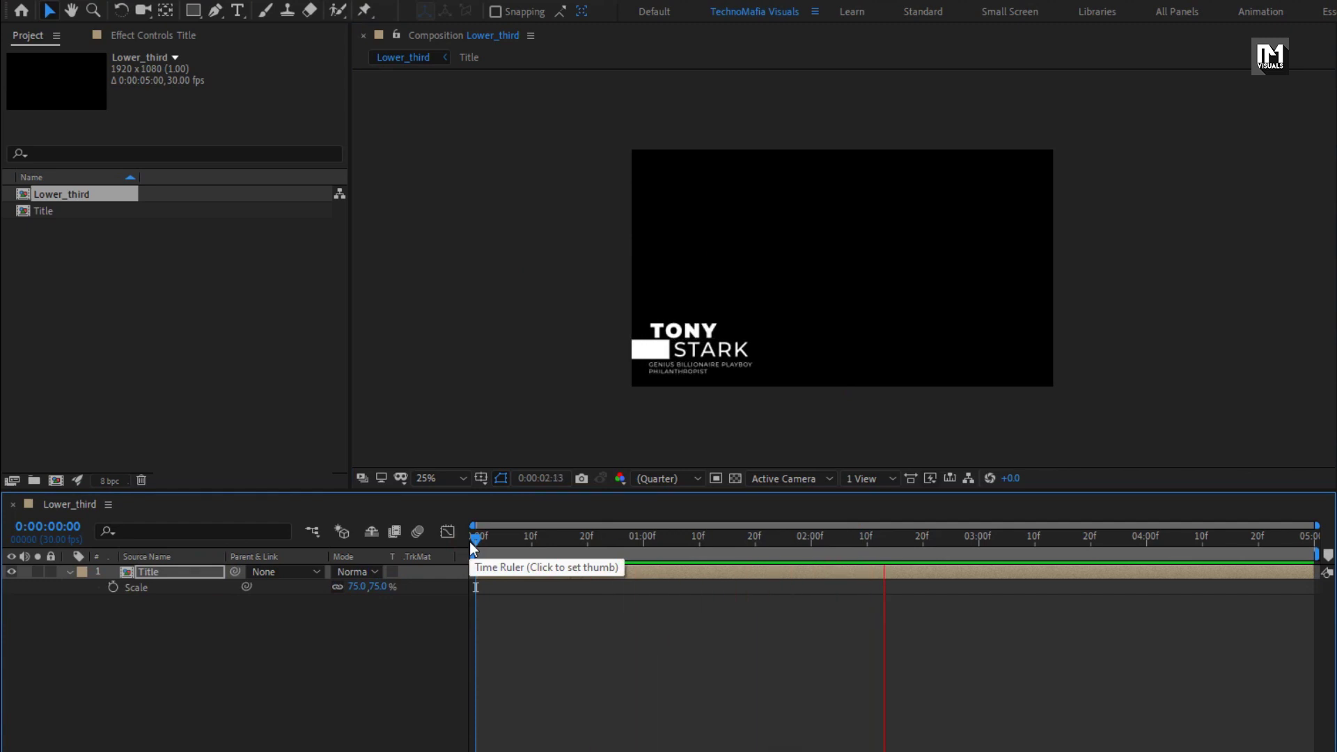
pyautogui.click(468, 535)
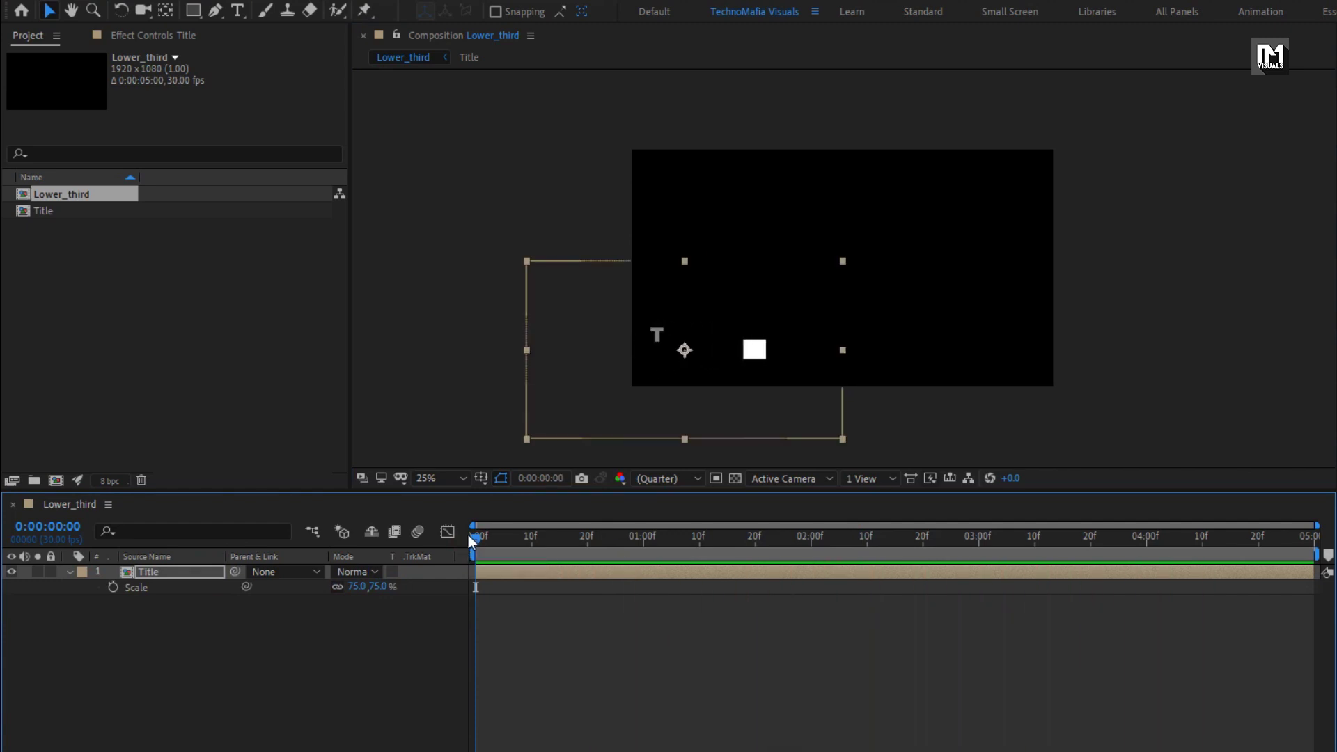
# Open the Title composition at 2:10 and apply the Fill effect in its default red to the STARK layer
pyautogui.moveTo(850, 536); pyautogui.dragTo(867, 536)
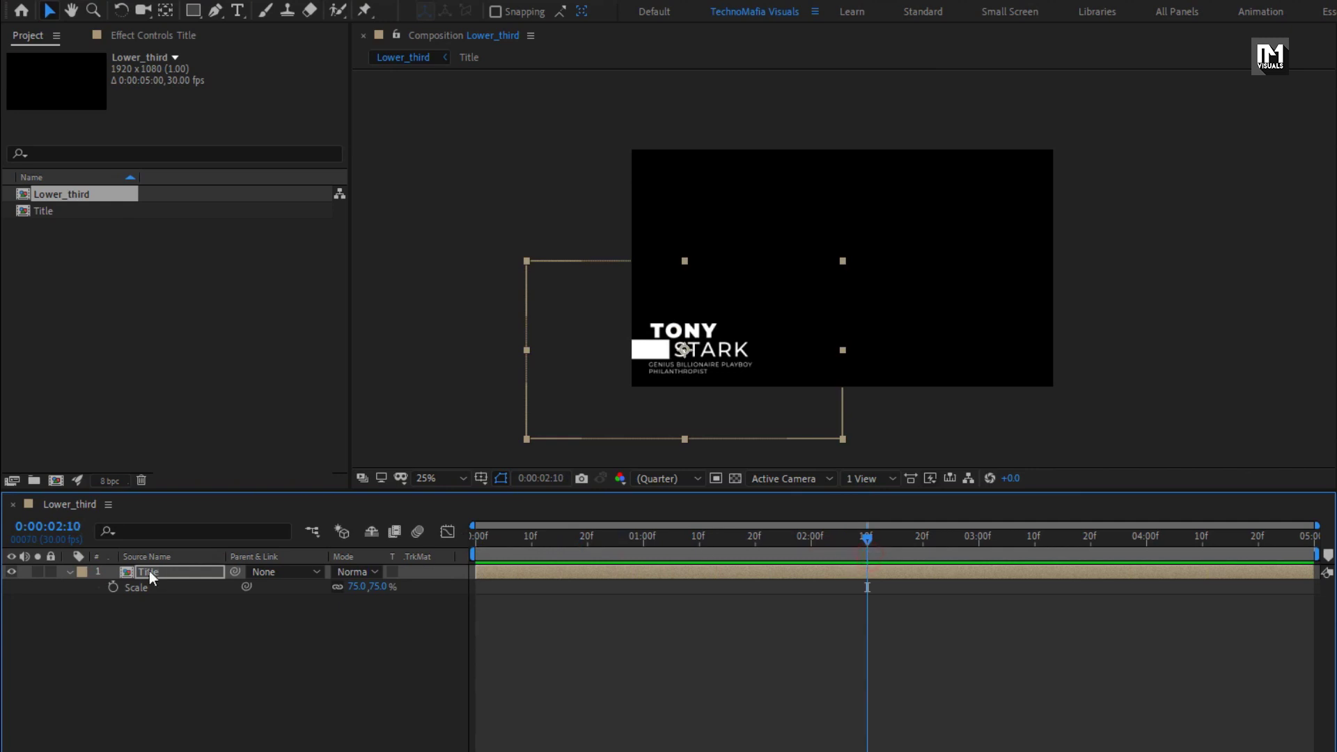
pyautogui.doubleClick(148, 571)
pyautogui.scroll(4, 834, 312)
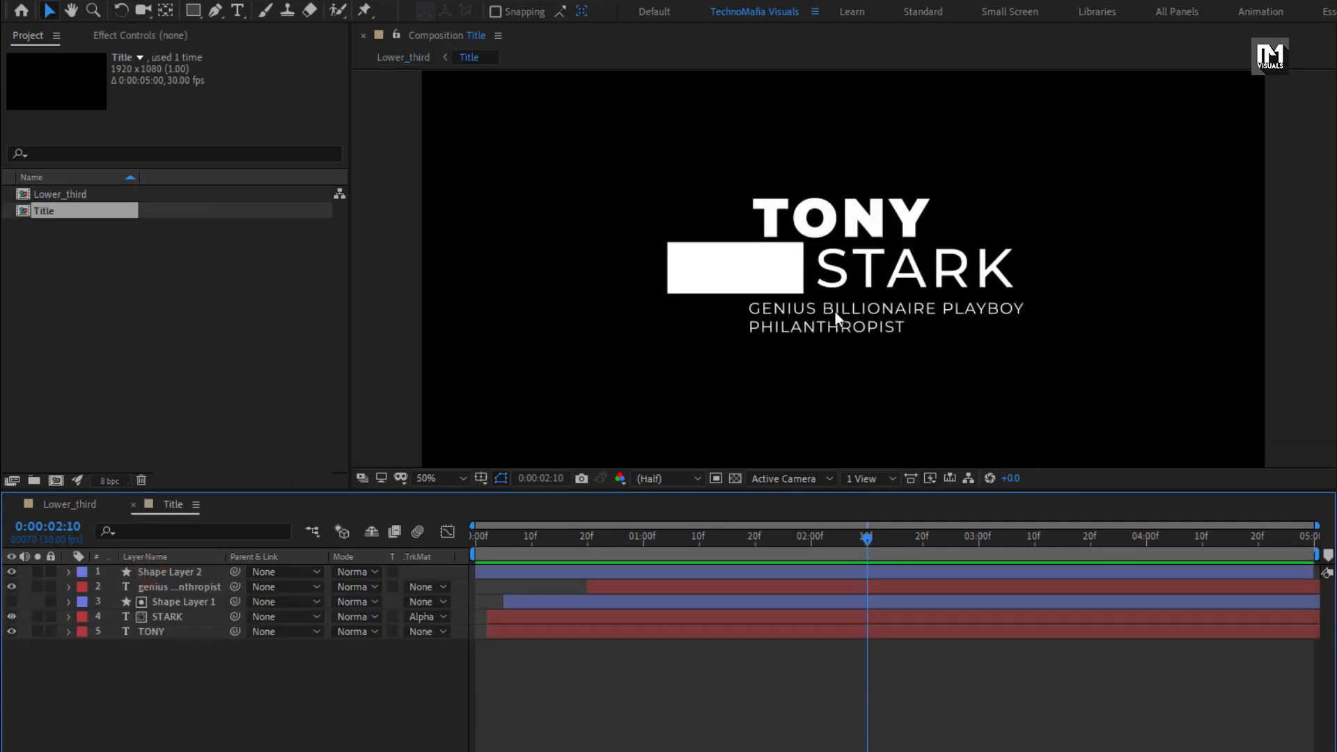
pyautogui.hotkey('ctrl', 'j')
pyautogui.click(174, 615)
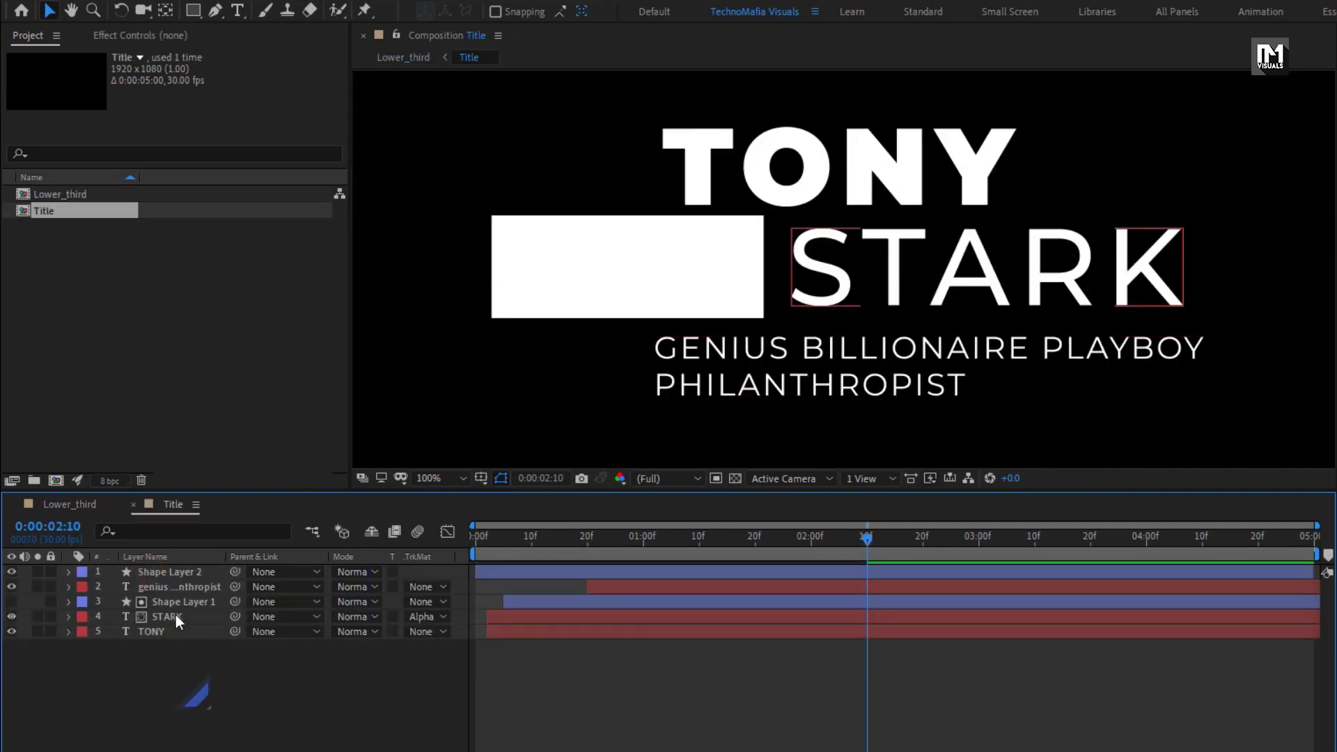
pyautogui.click(1139, 56)
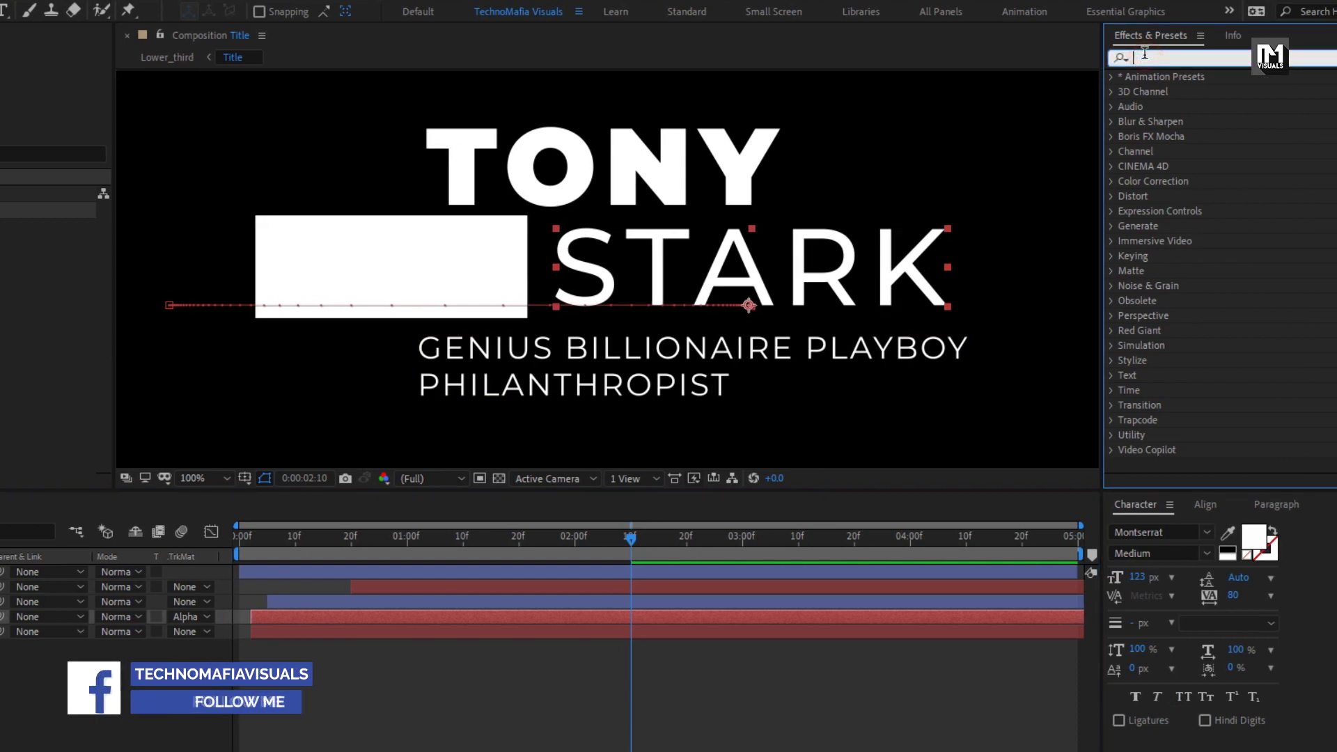
pyautogui.write('fill')
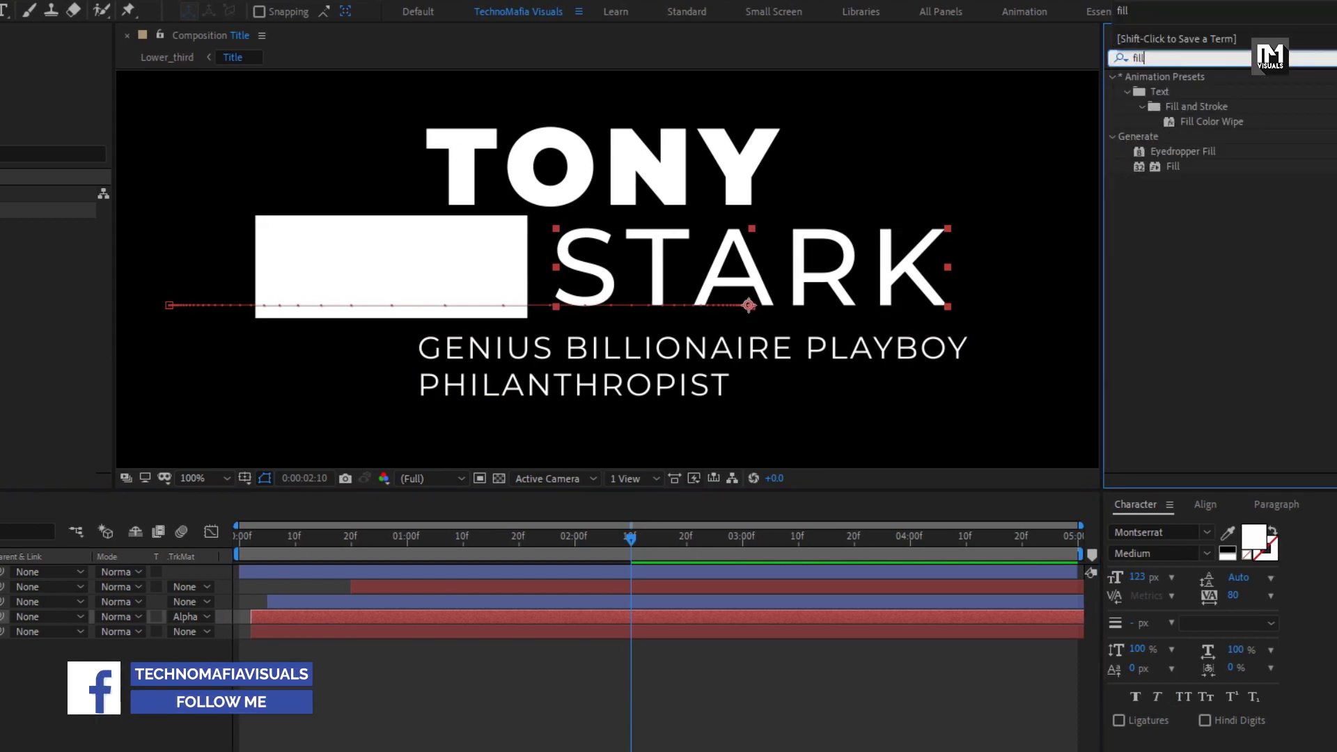
pyautogui.doubleClick(1175, 166)
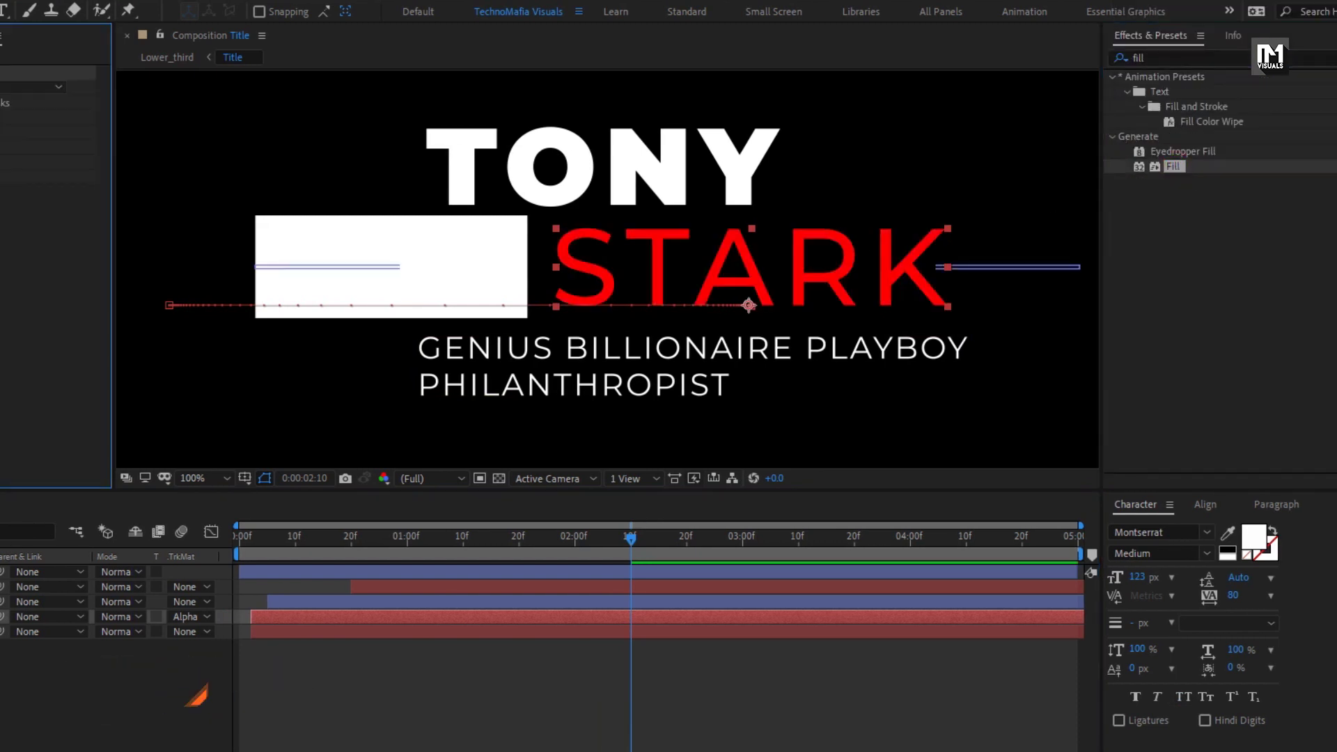
# Apply the same red Fill effect to the bar on Shape Layer 2 and return to the first frame
pyautogui.click(46, 571)
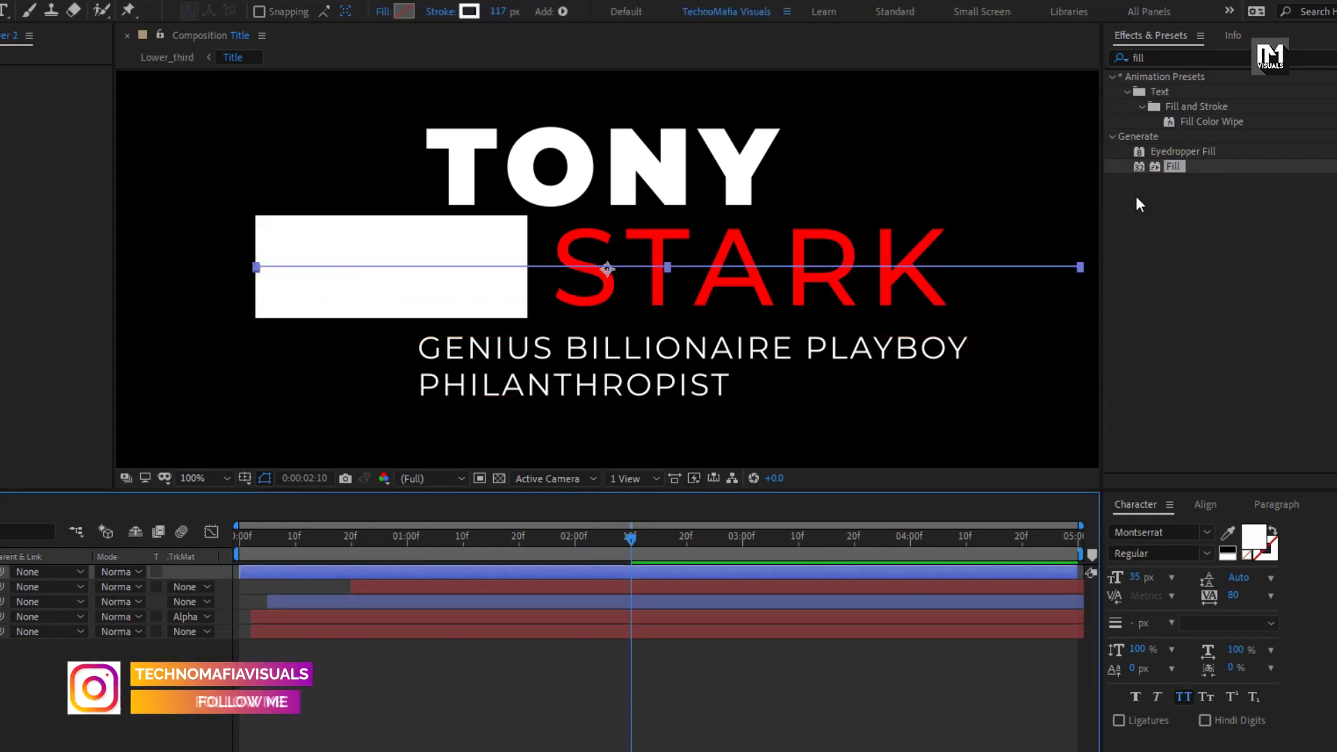
pyautogui.doubleClick(1174, 167)
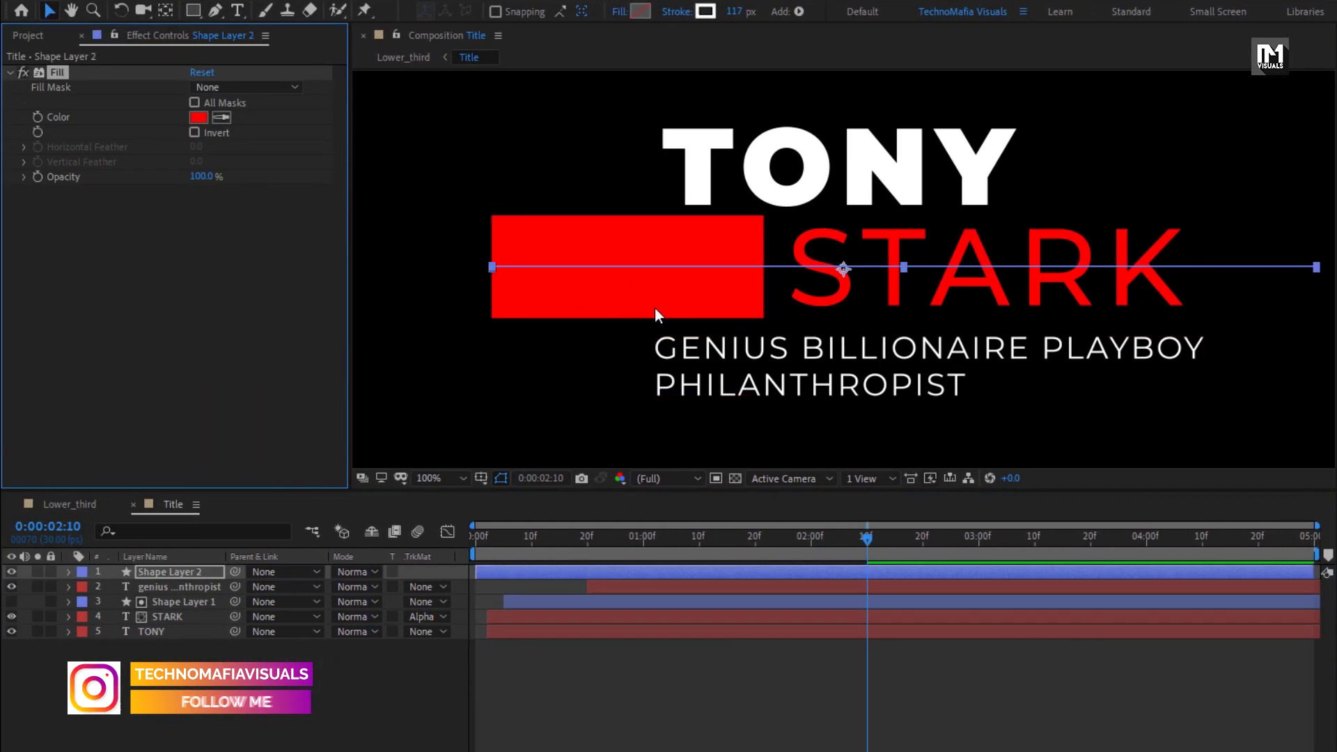
pyautogui.press('Home')
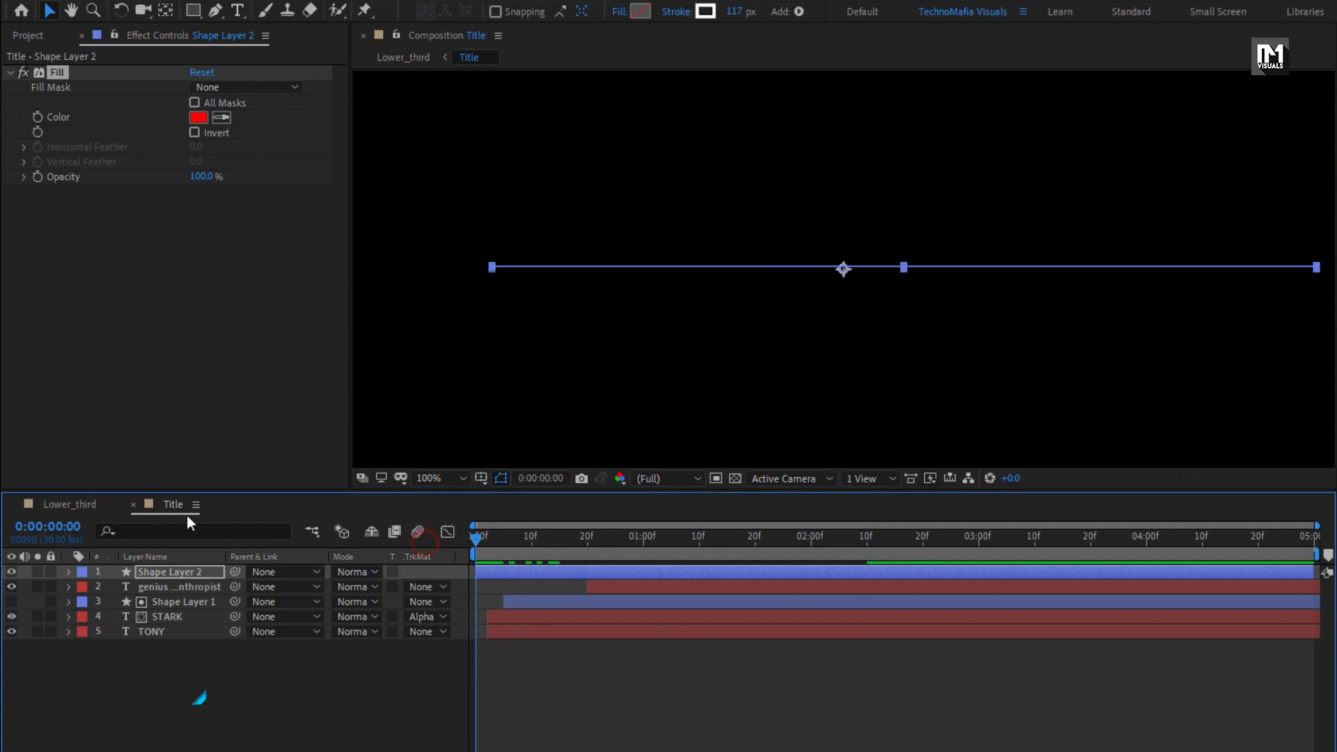
# Return to the Lower_third composition, set the preview resolution to Full, fit the frame to the viewer, and play the final animation
pyautogui.click(69, 504)
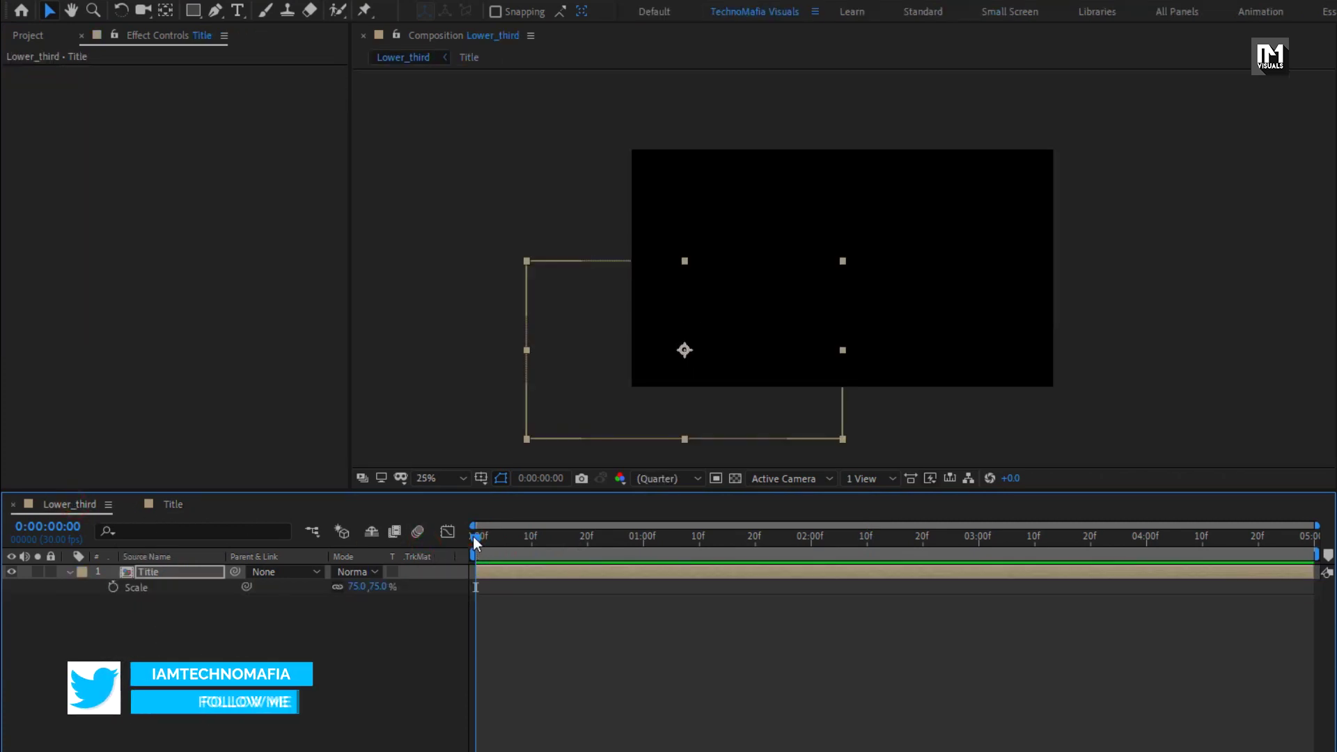
pyautogui.click(665, 478)
pyautogui.click(660, 520)
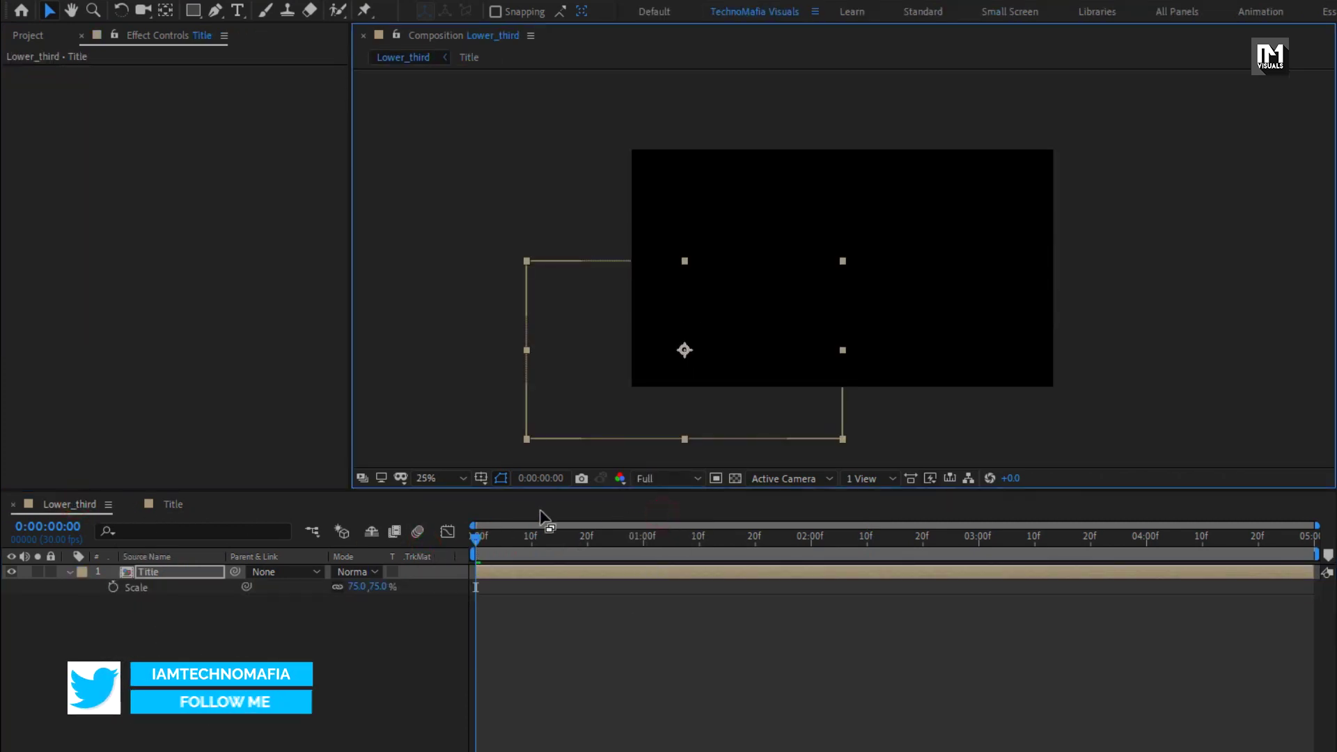
pyautogui.click(449, 479)
pyautogui.click(453, 514)
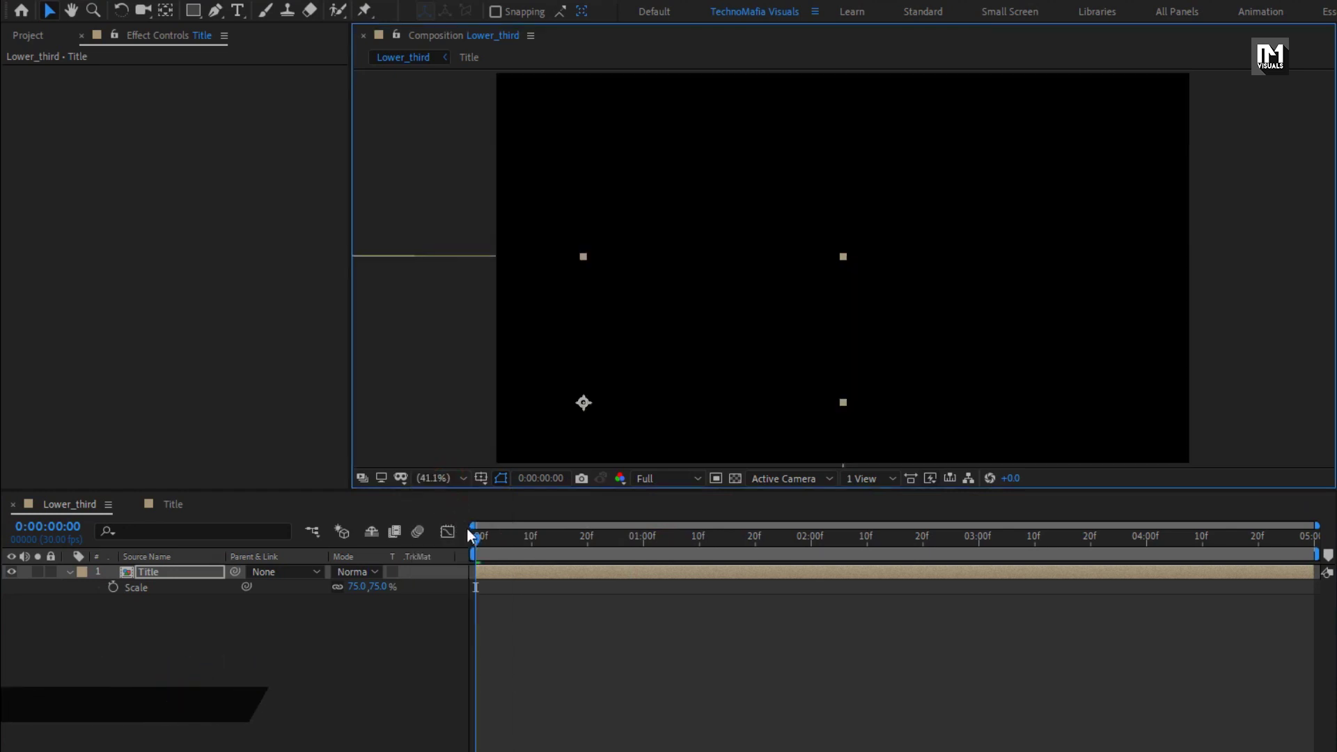
pyautogui.press('space')
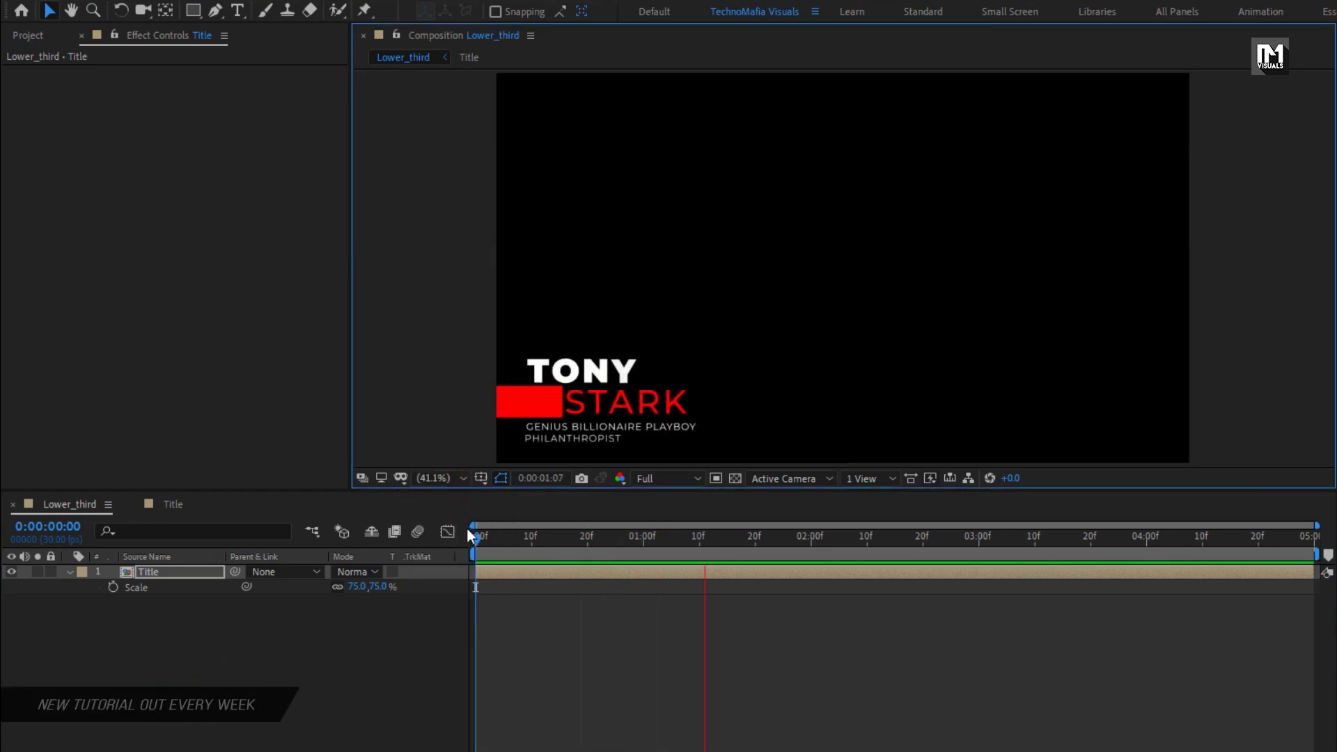